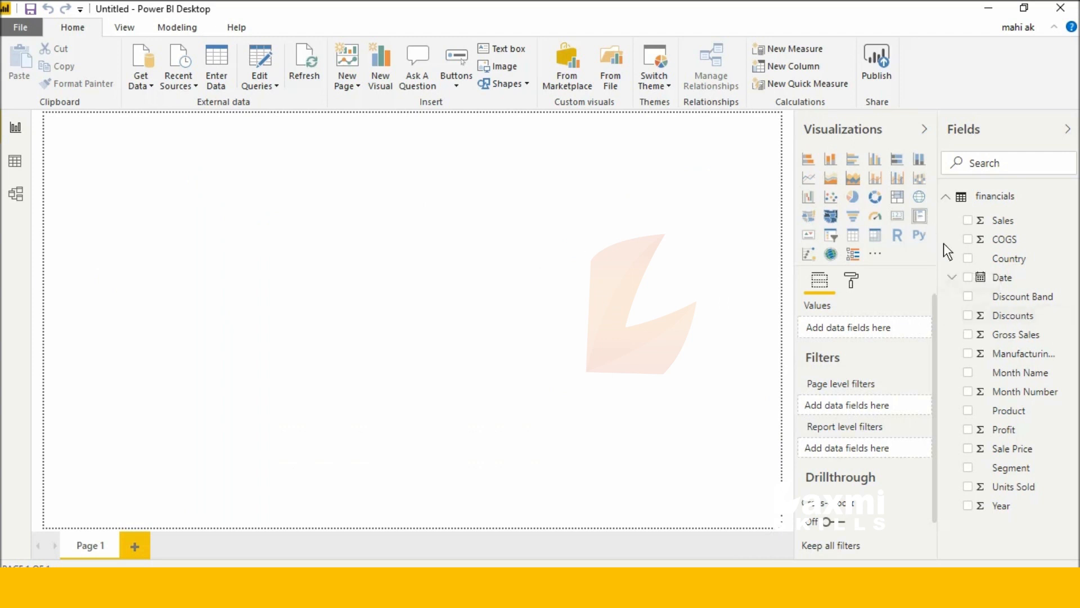
Insert a Multi-row card visual and enlarge it across the middle of the report page
left_click(920, 215)
left_click_drag(163, 222, 245, 276)
left_click_drag(295, 336, 647, 454)
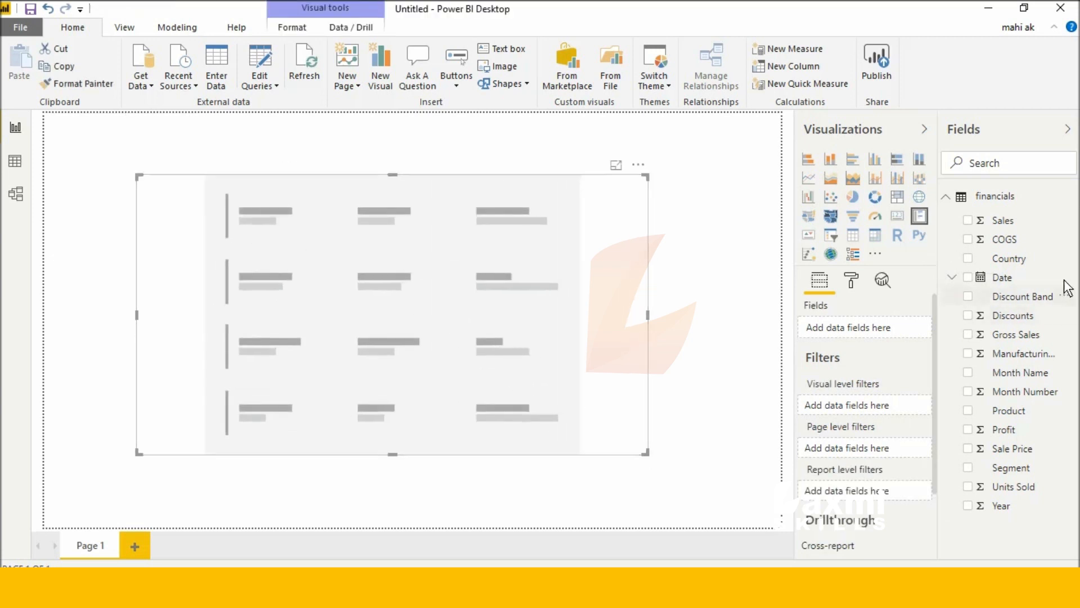
Add the Country, Sales and COGS fields to the multi-row card, and shrink it onto the right half of the page
left_click(967, 256)
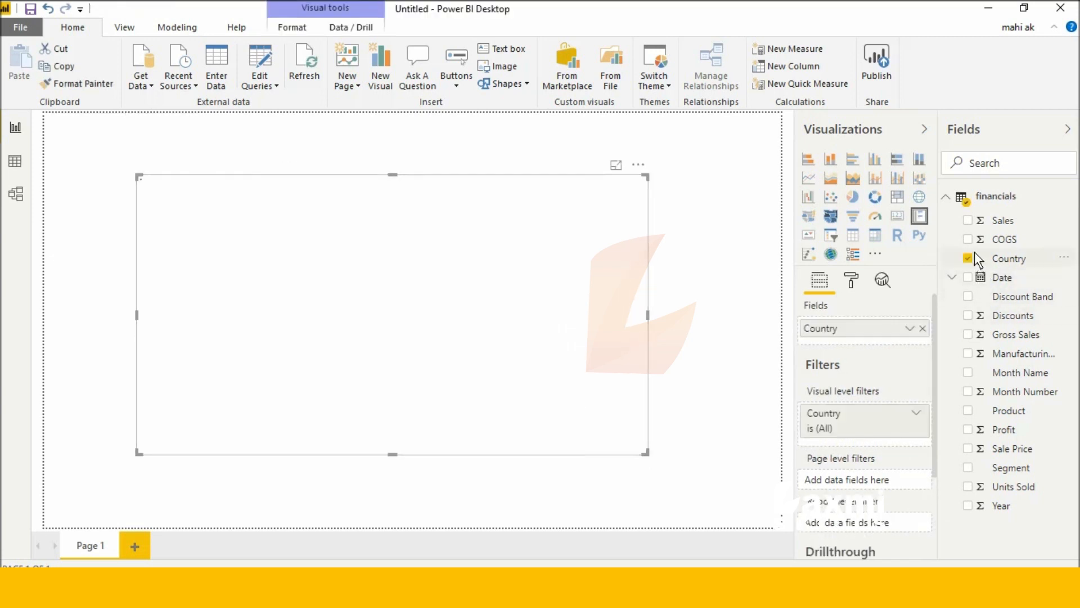
left_click(968, 219)
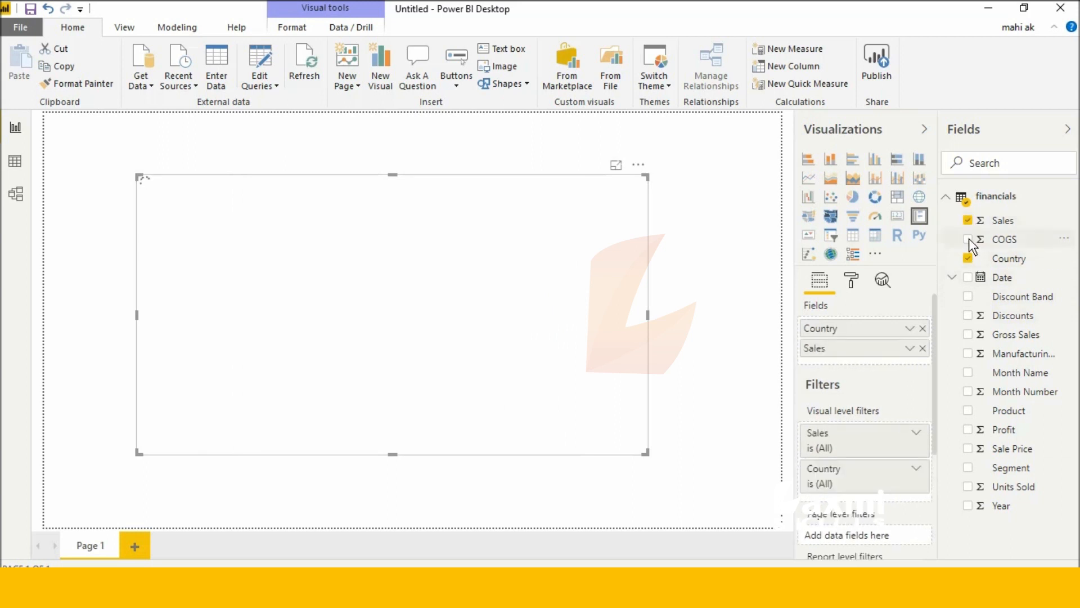
left_click(968, 239)
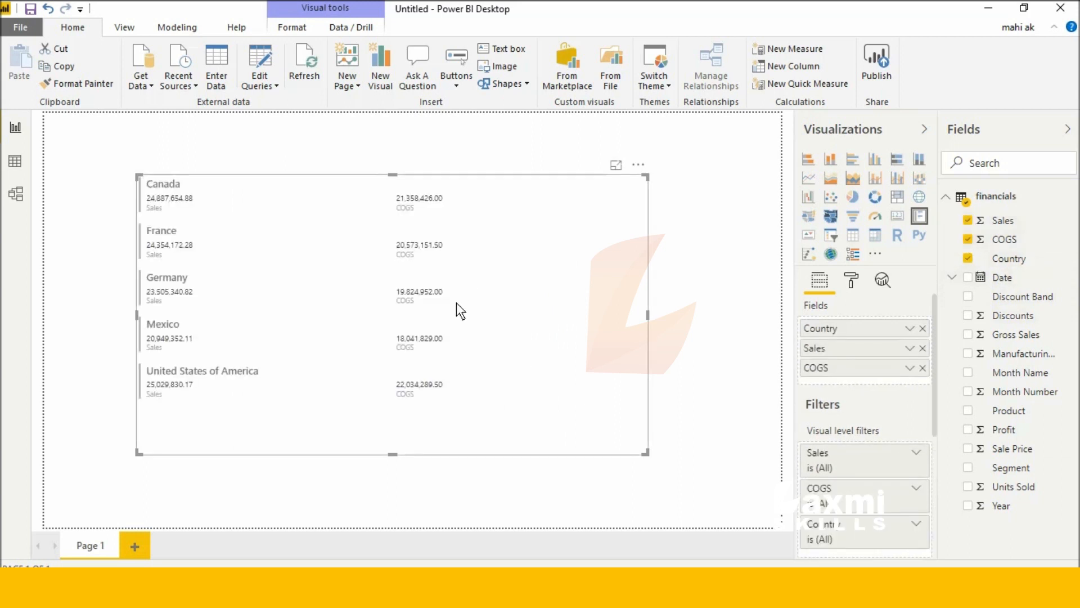
left_click_drag(645, 451, 630, 406)
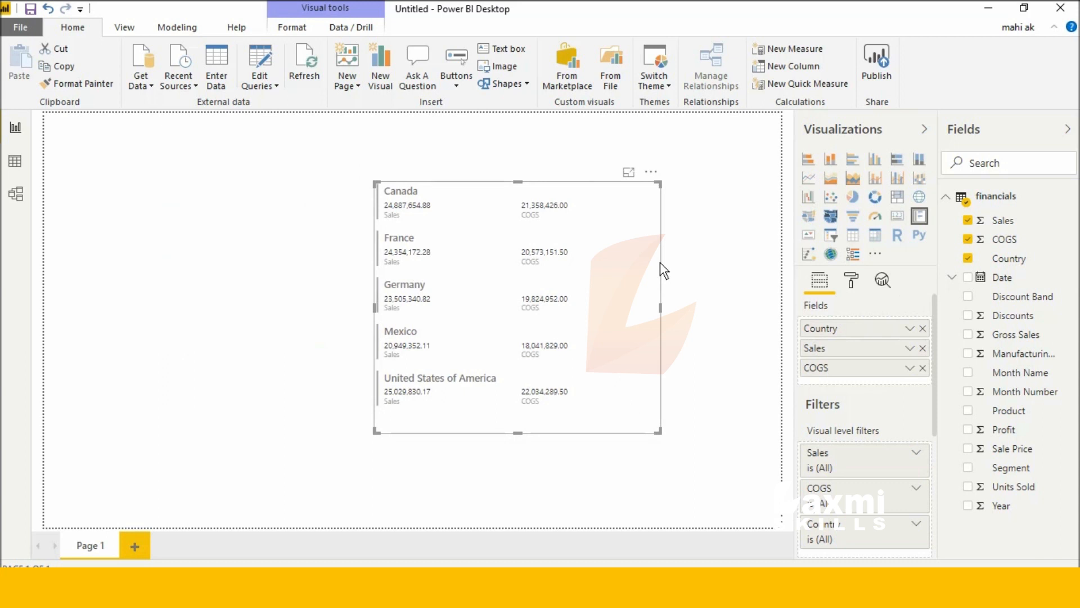
left_click(683, 274)
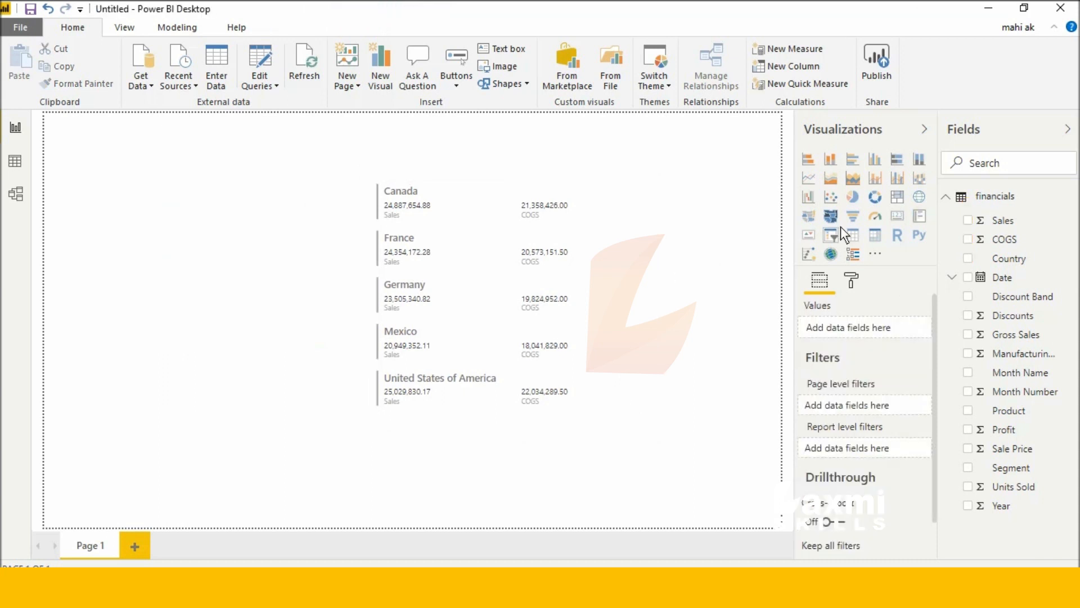
Insert a Card visual showing COGS beside the multi-row card and reduce its height
left_click(895, 216)
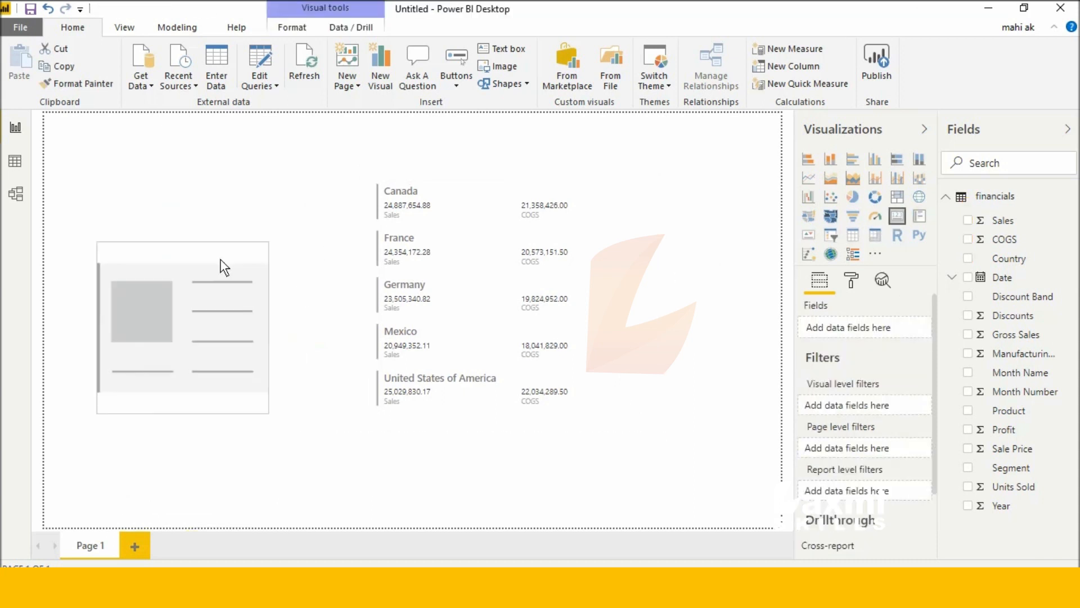
left_click(968, 238)
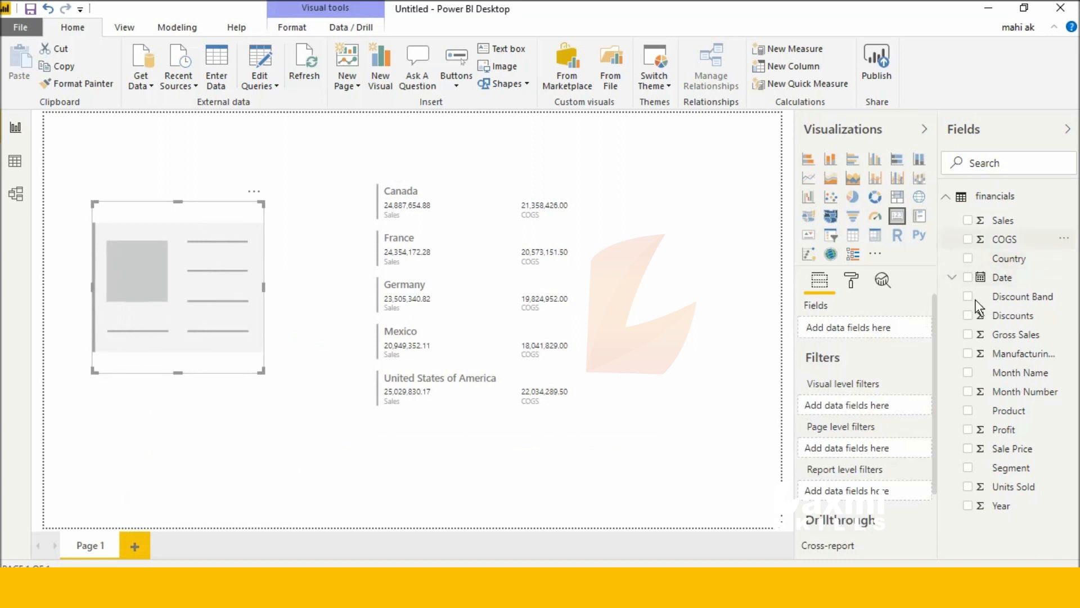
left_click_drag(263, 371, 278, 275)
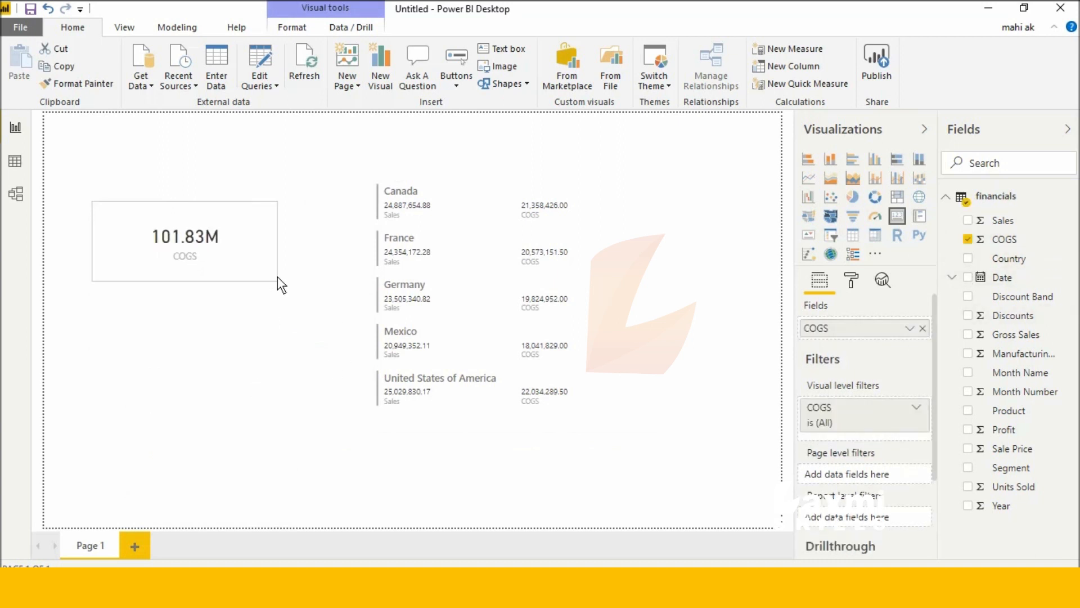
Set the multi-row card's data label color to dark teal
left_click(599, 213)
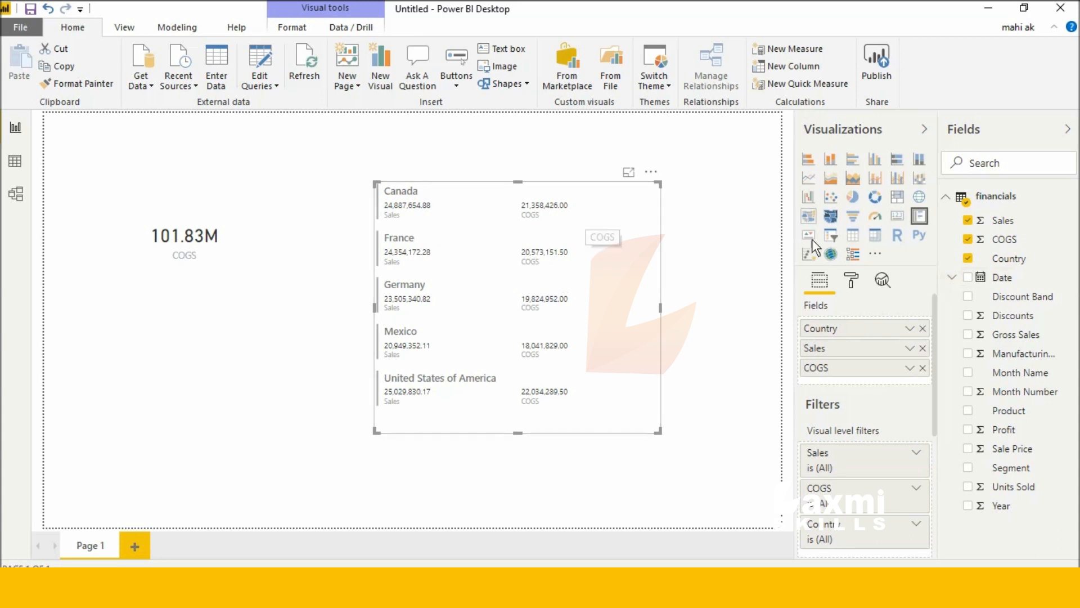
left_click(851, 287)
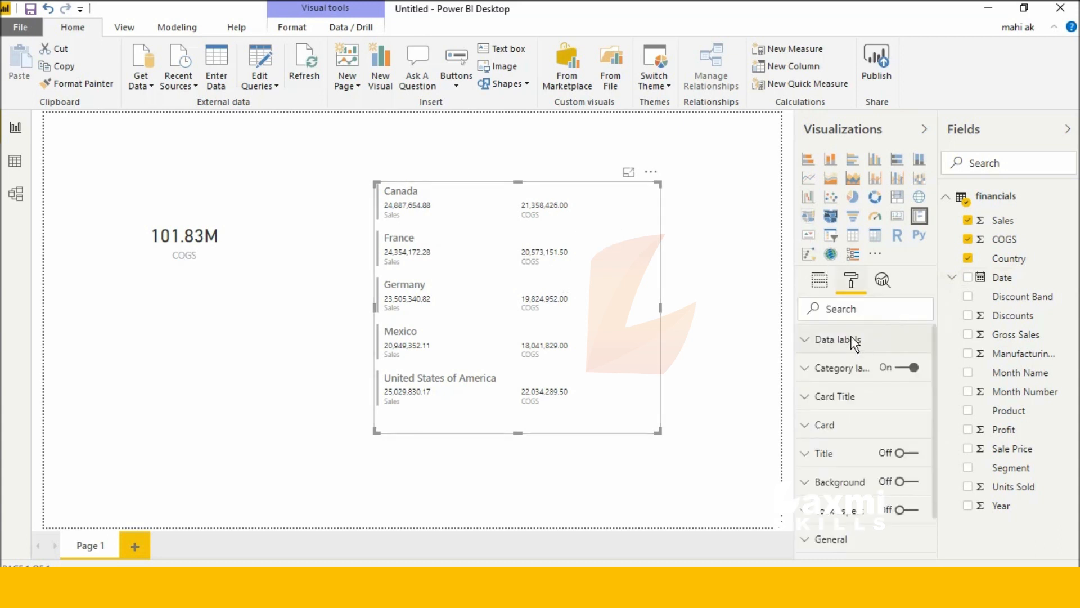
left_click(846, 339)
scroll(856, 366, "down", 2)
scroll(844, 377, "up", 2)
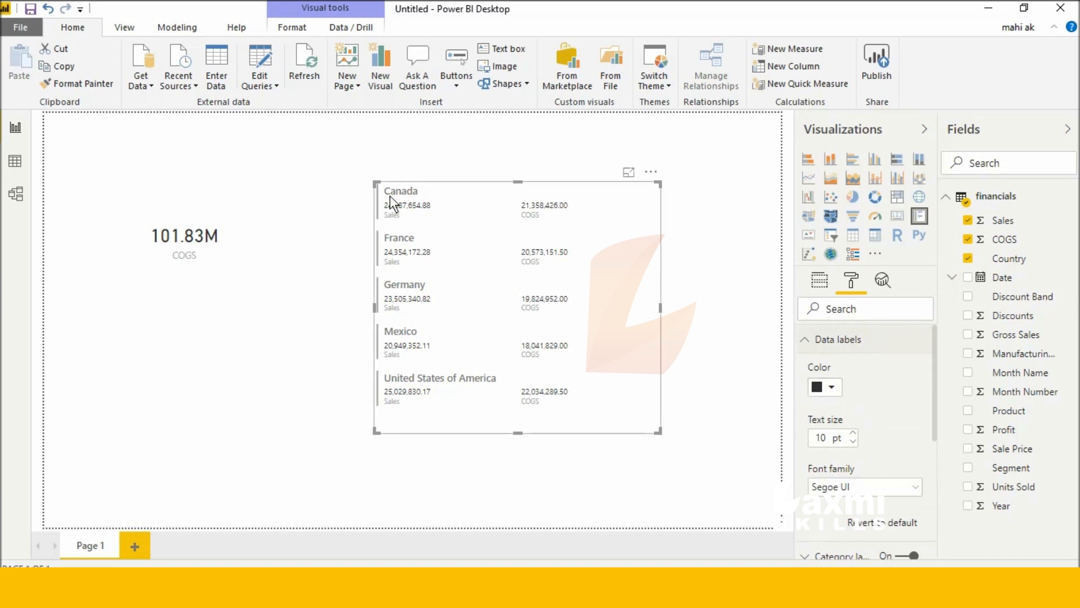
left_click(828, 387)
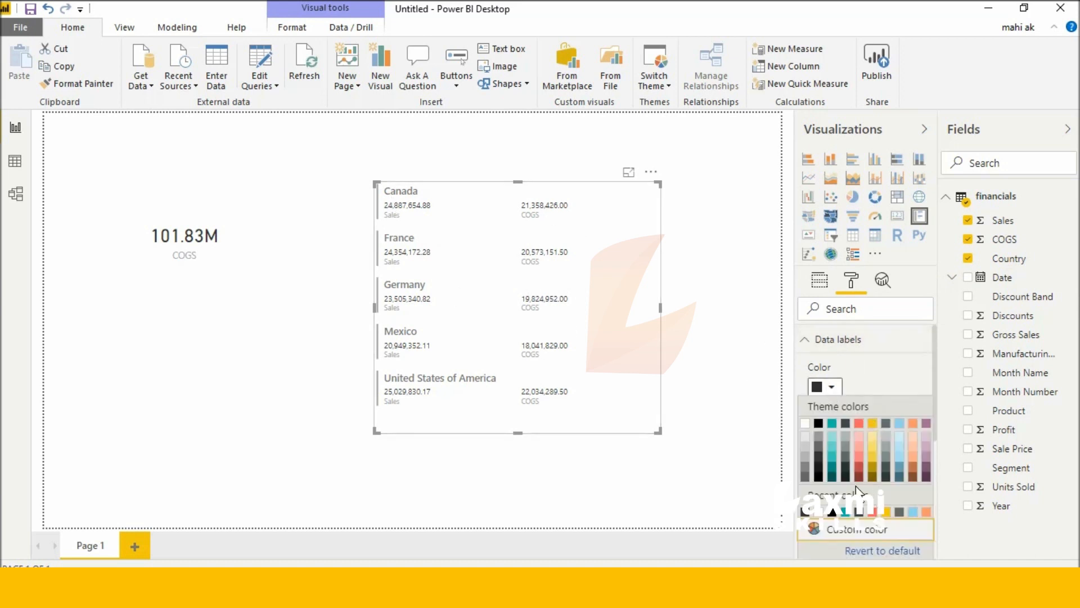
left_click(832, 466)
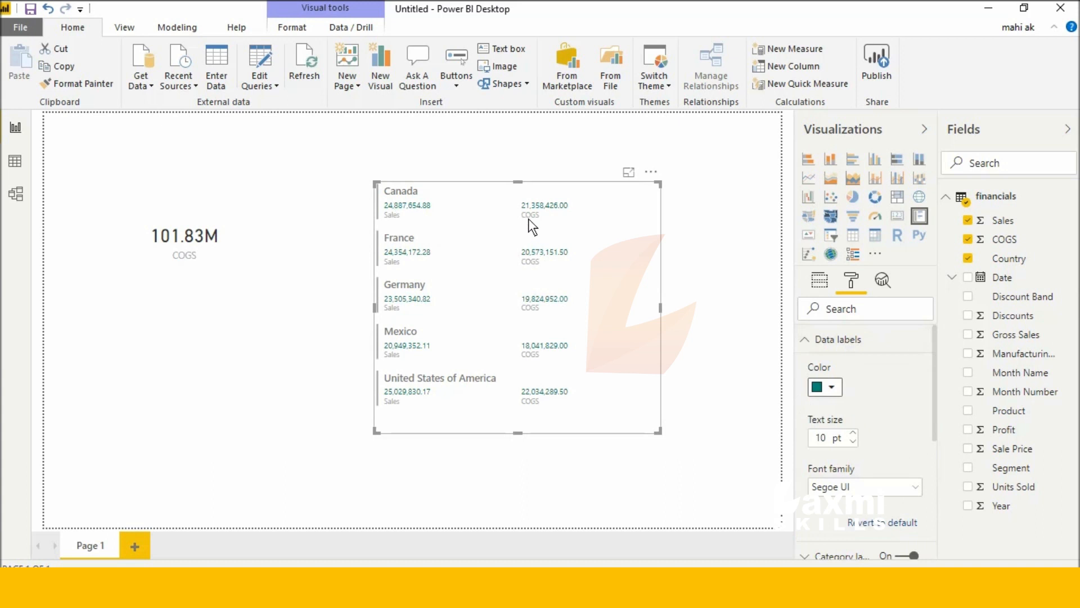
Set the data labels' text size to 14 pt on the multi-row card
scroll(835, 411, "down", 1)
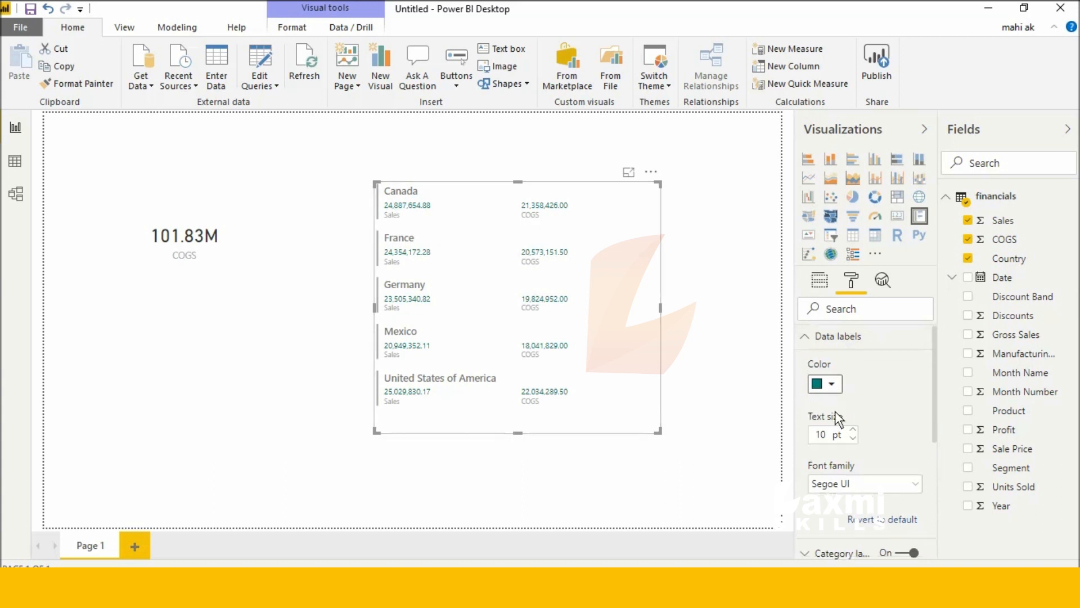
scroll(835, 410, "up", 1)
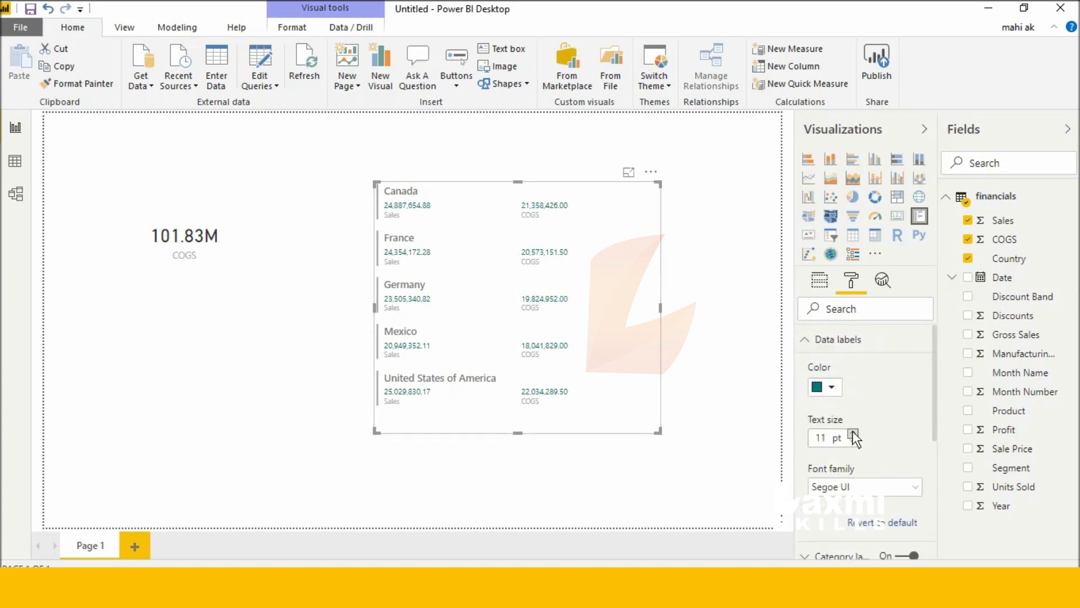
left_click(853, 433)
left_click(853, 433)
left_click(854, 433)
left_click(853, 434)
left_click(853, 434)
left_click(853, 434)
left_click(853, 434)
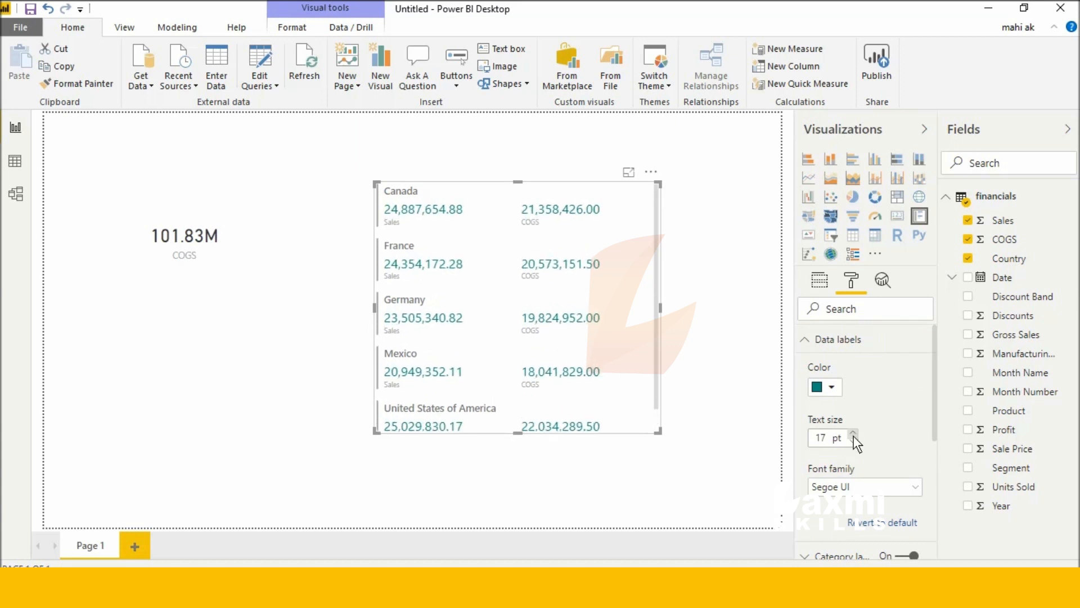
left_click(854, 441)
left_click(854, 441)
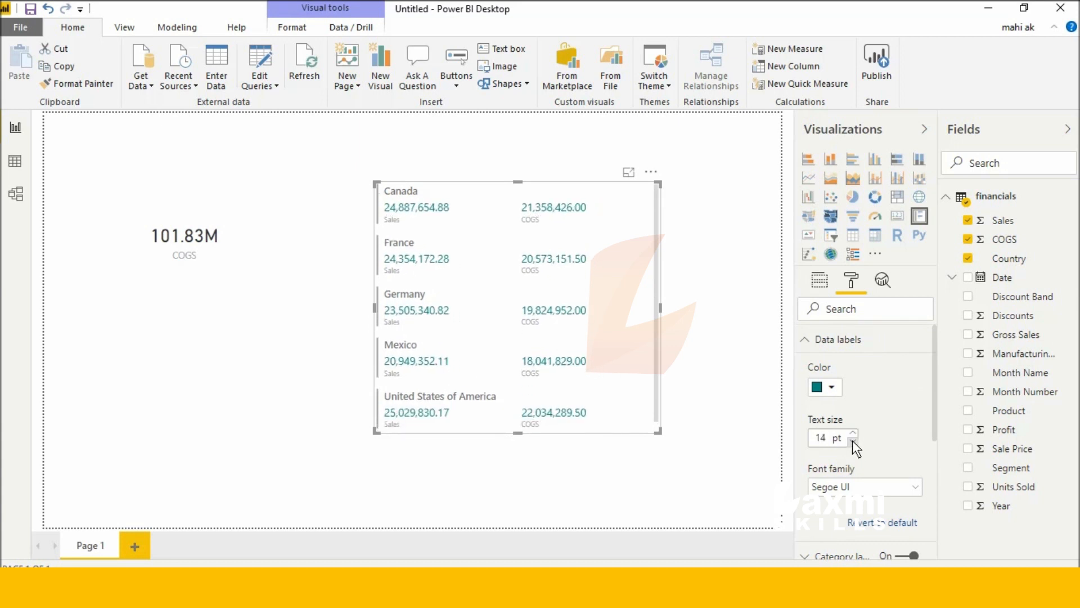
left_click(854, 433)
left_click(853, 433)
left_click(853, 441)
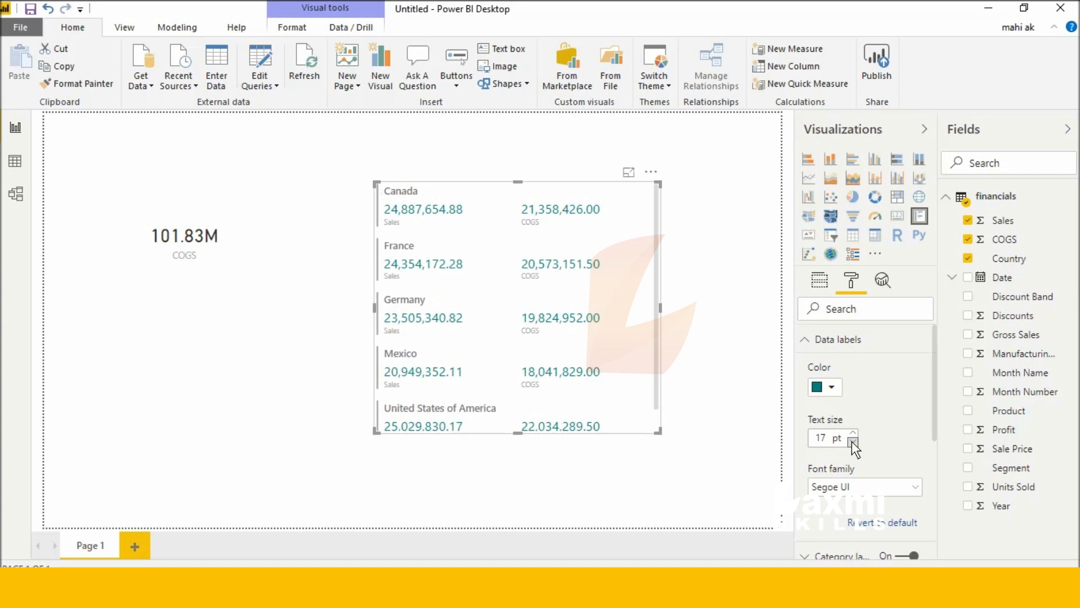
left_click(853, 441)
left_click(854, 441)
Change the data labels' font family to Arial Unicode MS
scroll(852, 441, "down", 2)
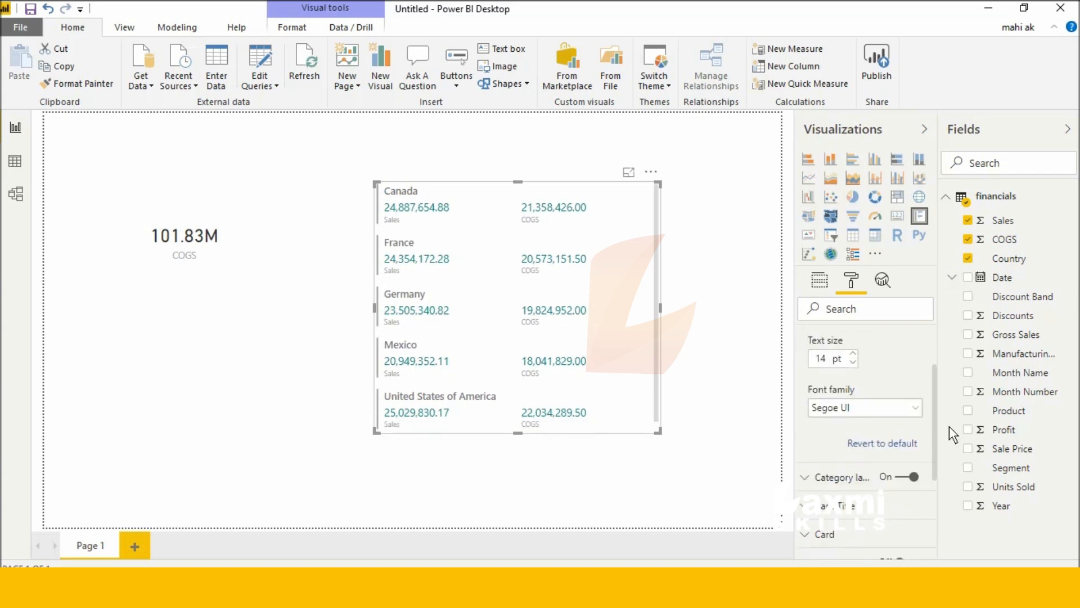
left_click(889, 407)
scroll(876, 449, "down", 3)
scroll(866, 474, "up", 3)
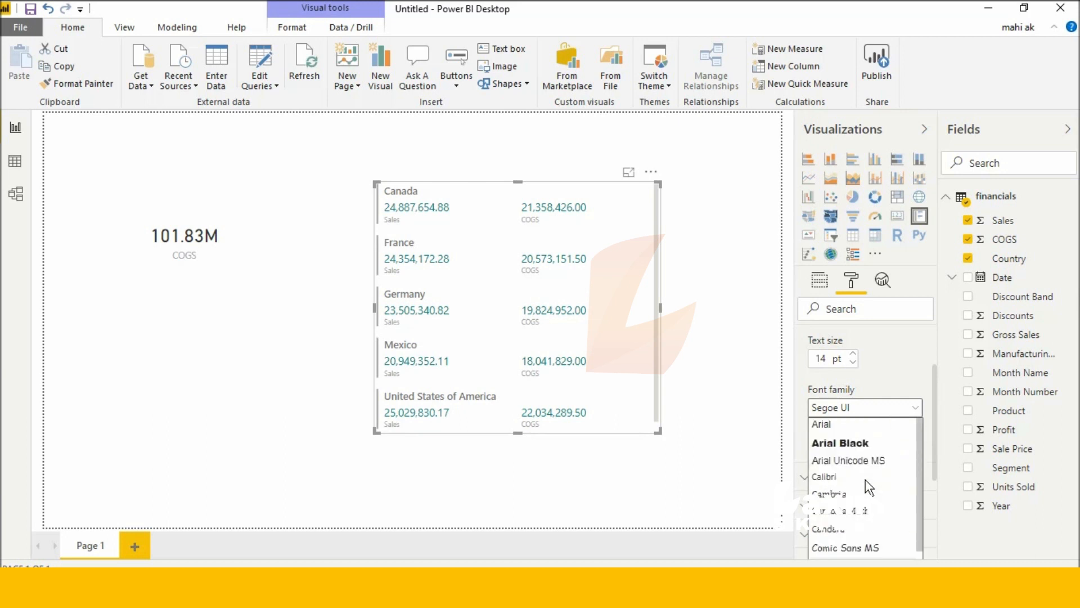
left_click(861, 461)
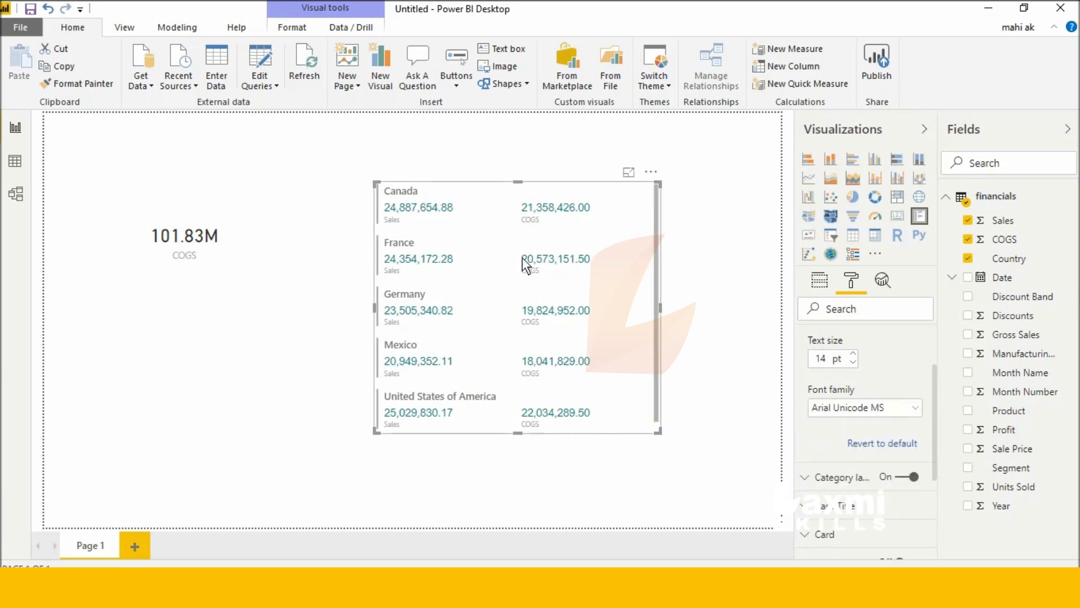
Move the multi-row card closer to the COGS card and enlarge it, and widen the Visualizations pane
left_click_drag(490, 197, 400, 160)
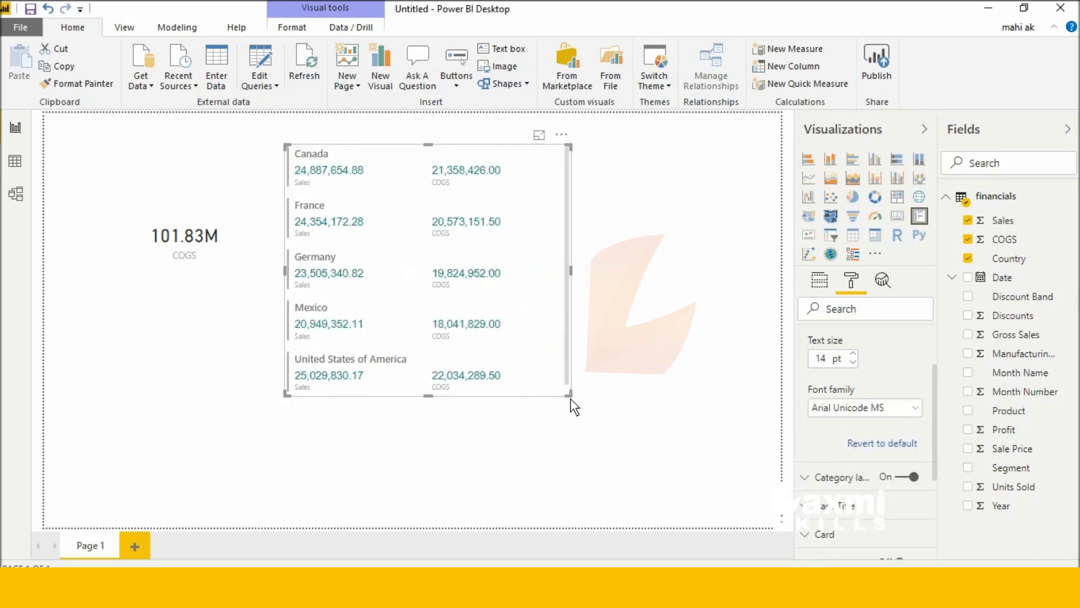
left_click_drag(570, 395, 633, 430)
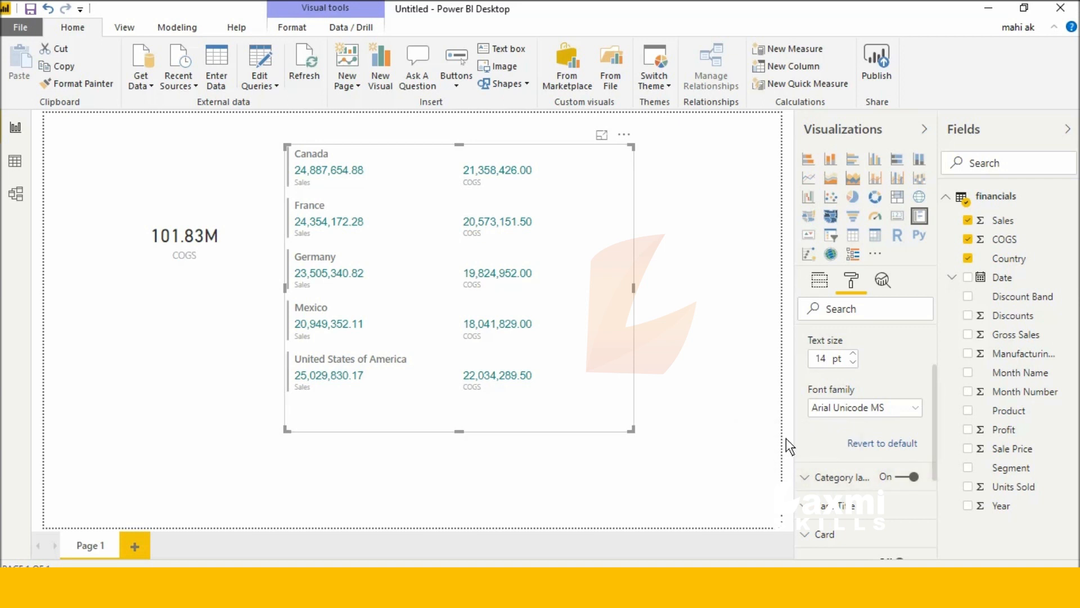
left_click_drag(798, 420, 710, 427)
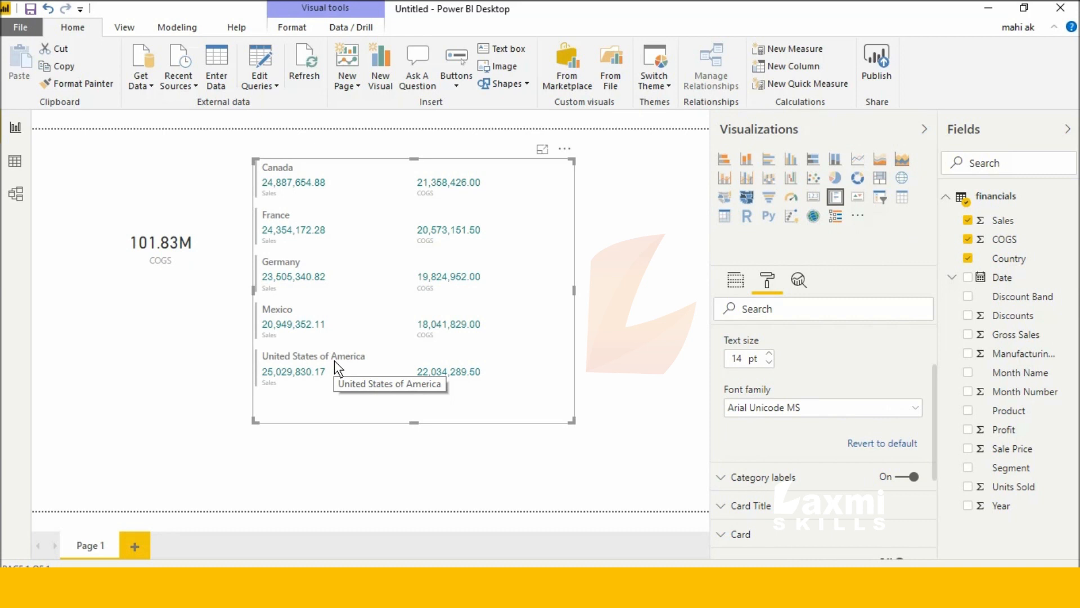
Toggle the multi-row card's category labels off and back on, and set their color to dark teal
left_click(906, 477)
left_click(907, 477)
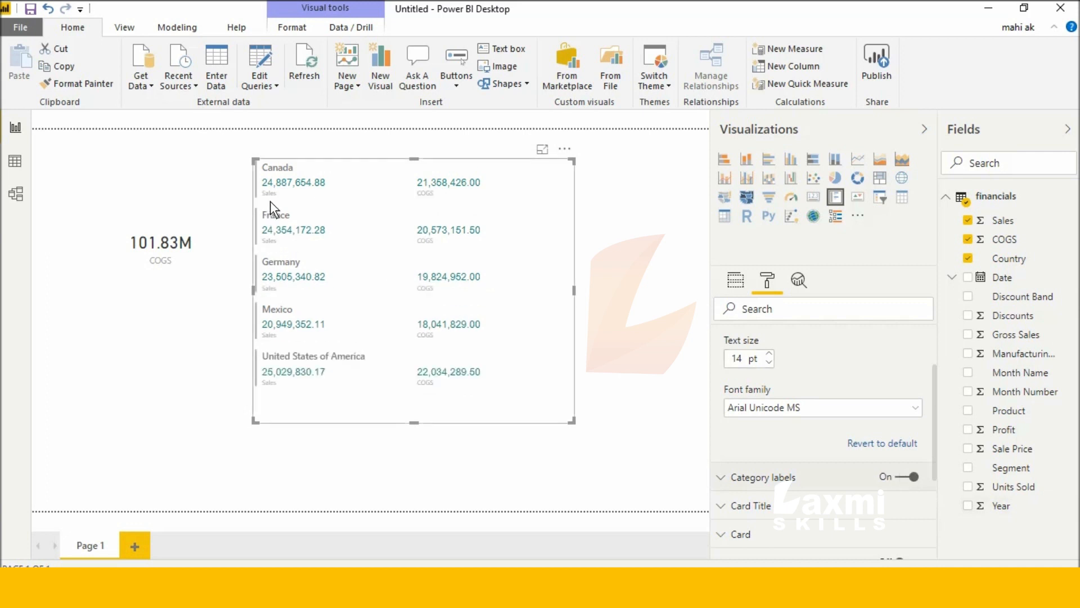
left_click(736, 474)
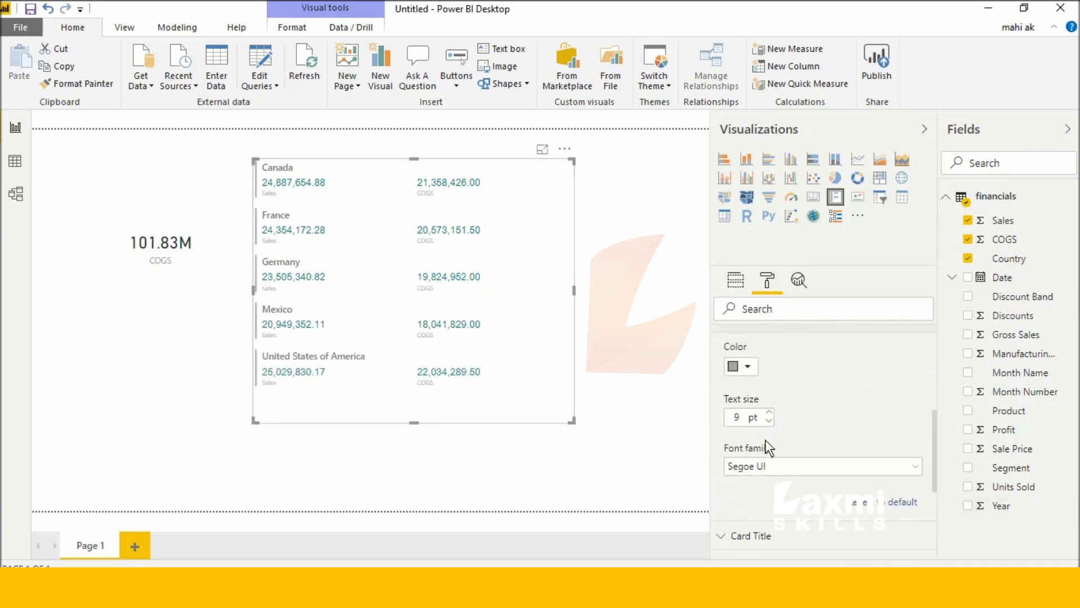
left_click(748, 366)
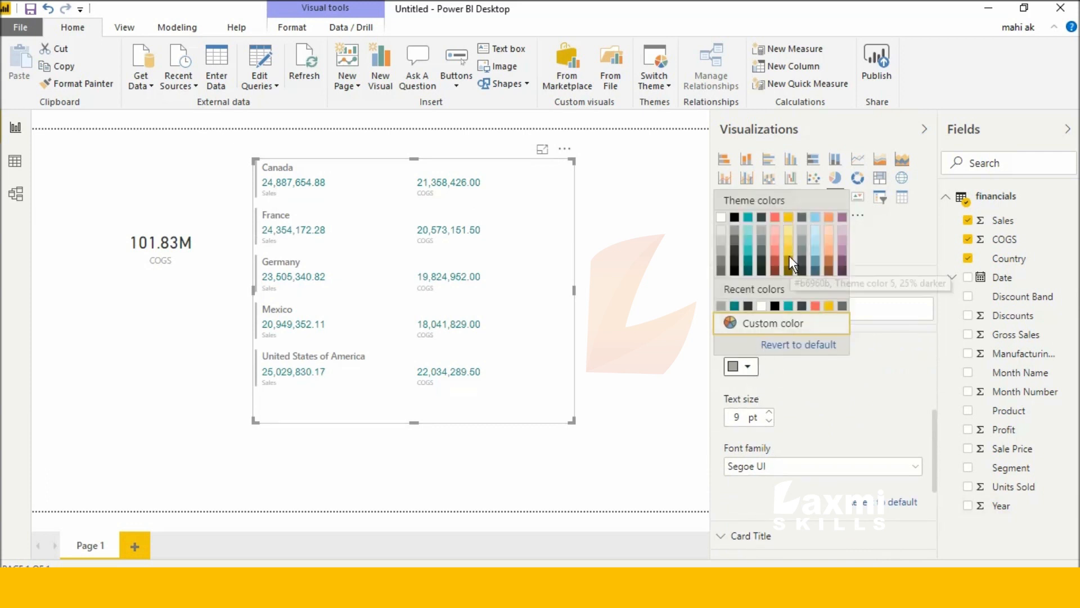
left_click(734, 305)
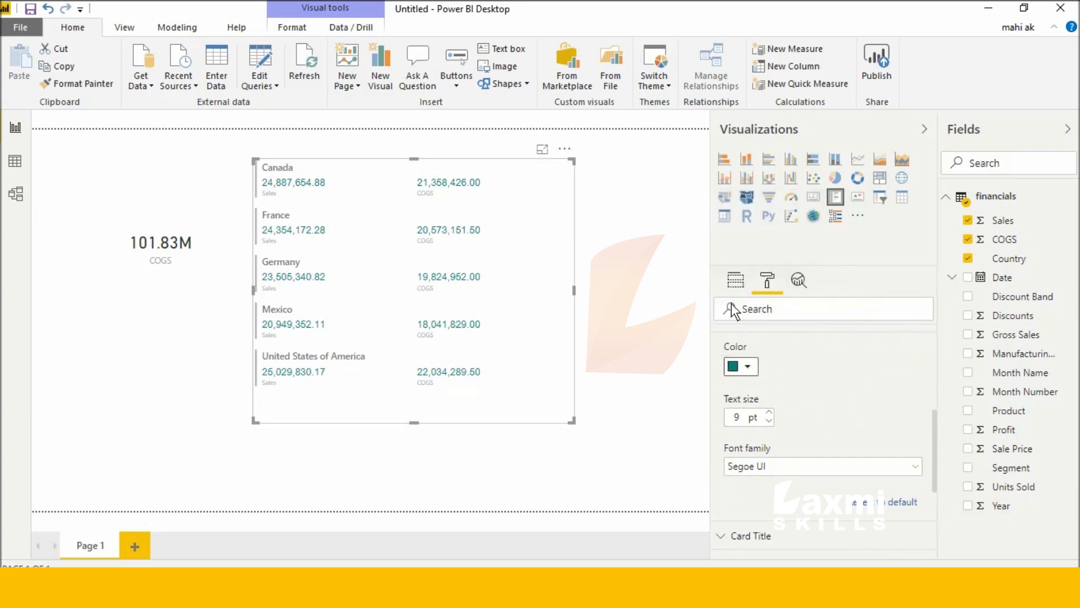
Set the category labels' text size to 19 pt and enlarge the multi-row card to fit all countries
left_click(769, 413)
left_click(769, 413)
left_click(769, 413)
left_click(770, 413)
left_click(769, 413)
left_click(769, 413)
left_click(769, 413)
left_click(770, 413)
left_click(770, 413)
left_click(770, 413)
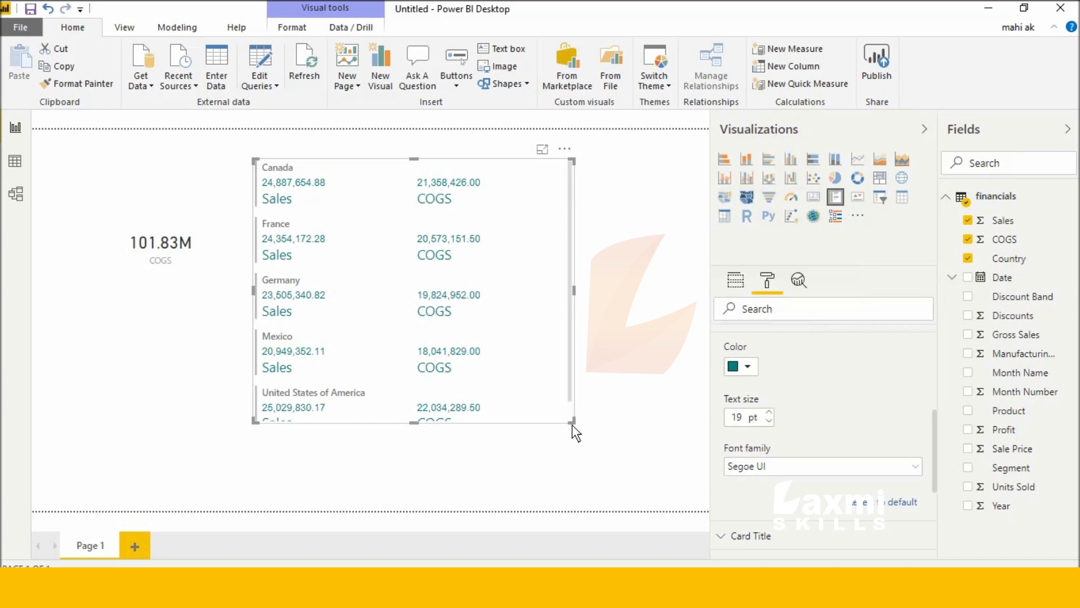
left_click_drag(572, 421, 613, 473)
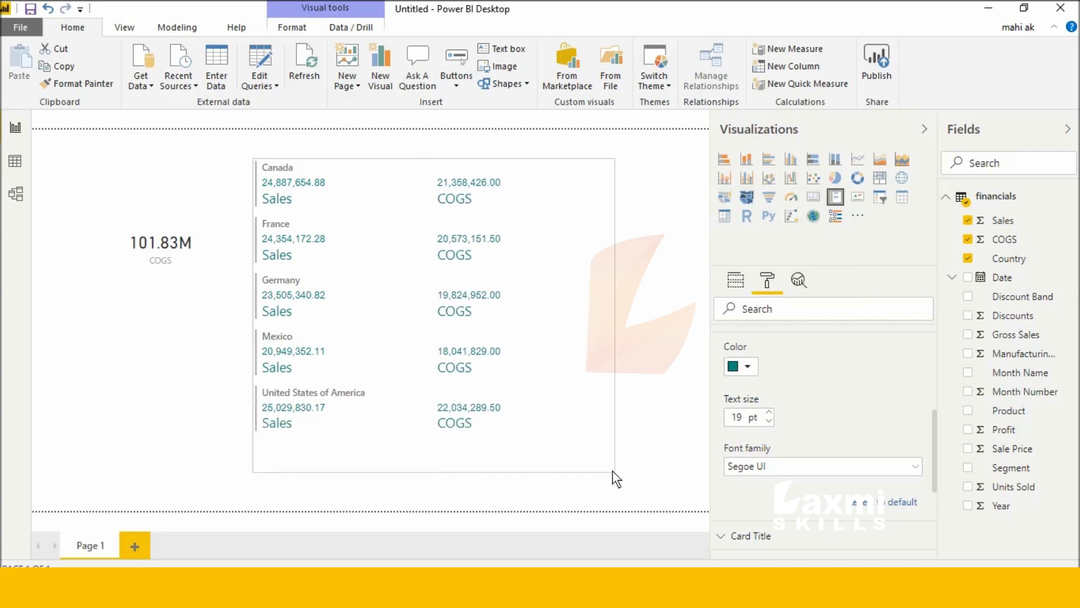
Change the category labels' font family to Georgia
scroll(800, 453, "down", 2)
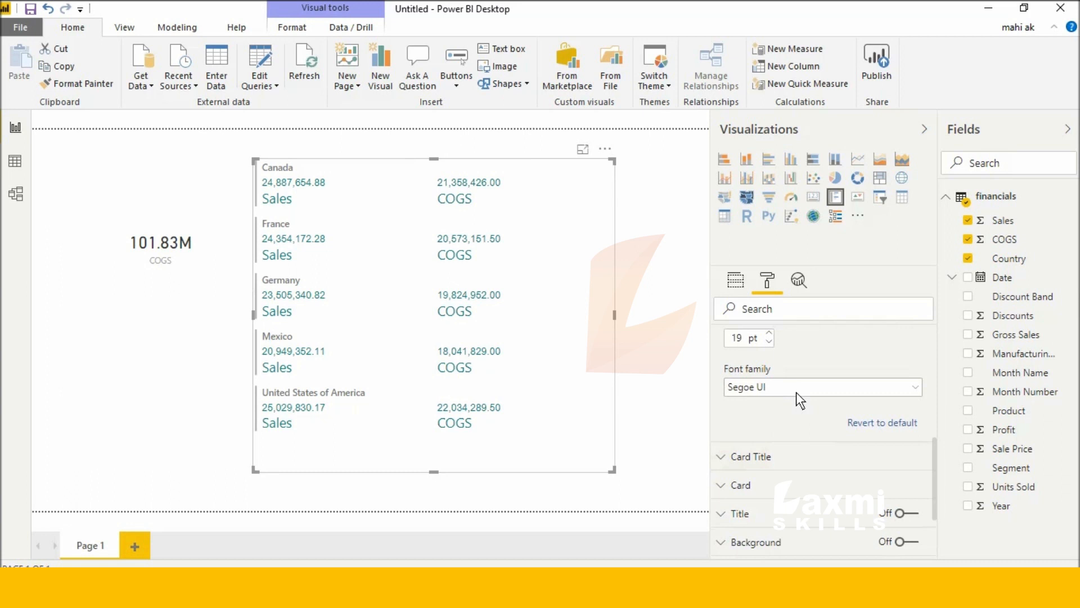
left_click(797, 393)
scroll(808, 428, "down", 5)
scroll(809, 491, "down", 1)
left_click(786, 446)
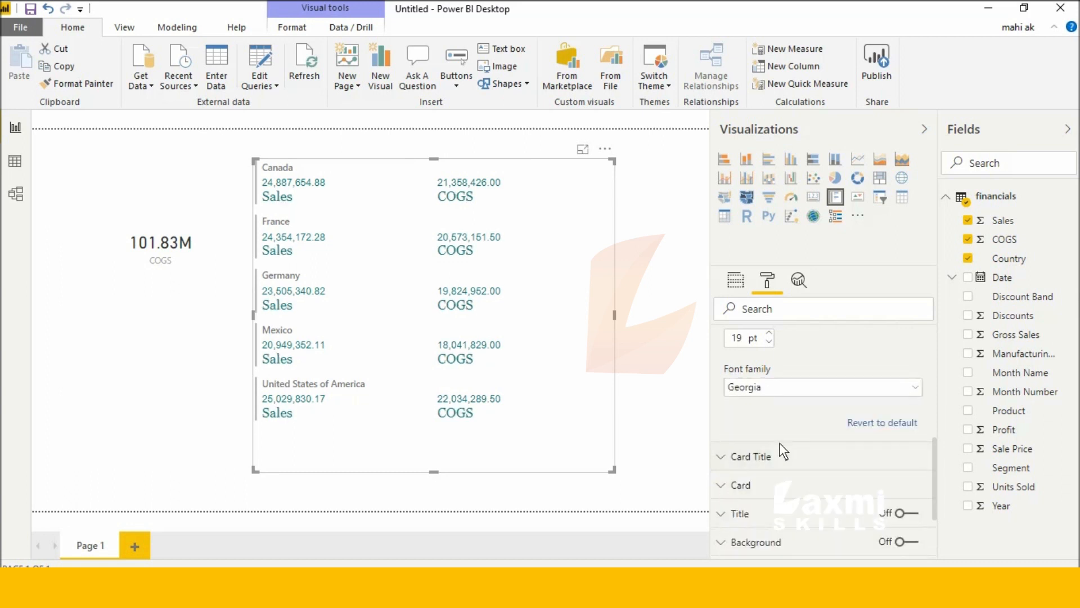
Try larger and smaller category label text on the multi-row card, and set the text size to 17 pt
scroll(796, 454, "up", 2)
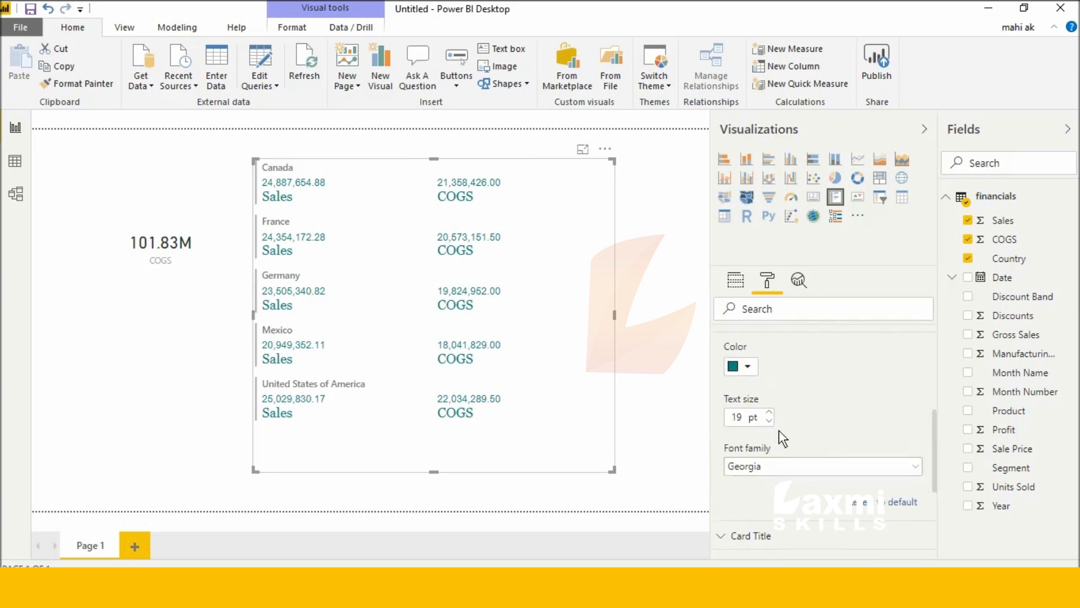
left_click(769, 416)
left_click(768, 417)
left_click(769, 416)
left_click(769, 416)
left_click(769, 415)
left_click(769, 414)
left_click(769, 414)
left_click(768, 414)
left_click(769, 414)
left_click(769, 414)
left_click(769, 421)
left_click(768, 421)
left_click(768, 421)
left_click(769, 421)
left_click(768, 421)
left_click(769, 421)
left_click(769, 421)
left_click(768, 421)
left_click(769, 421)
left_click(769, 421)
left_click(769, 421)
left_click(769, 421)
scroll(782, 442, "down", 2)
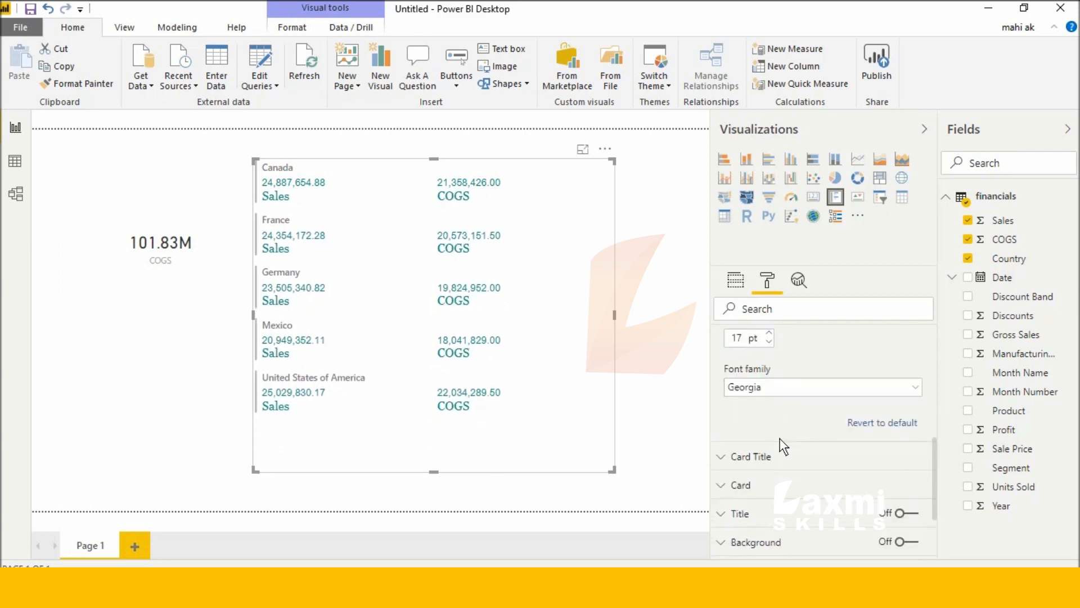
Try a blue color on the multi-row card's card titles, and set the title color to dark teal
scroll(782, 445, "down", 3)
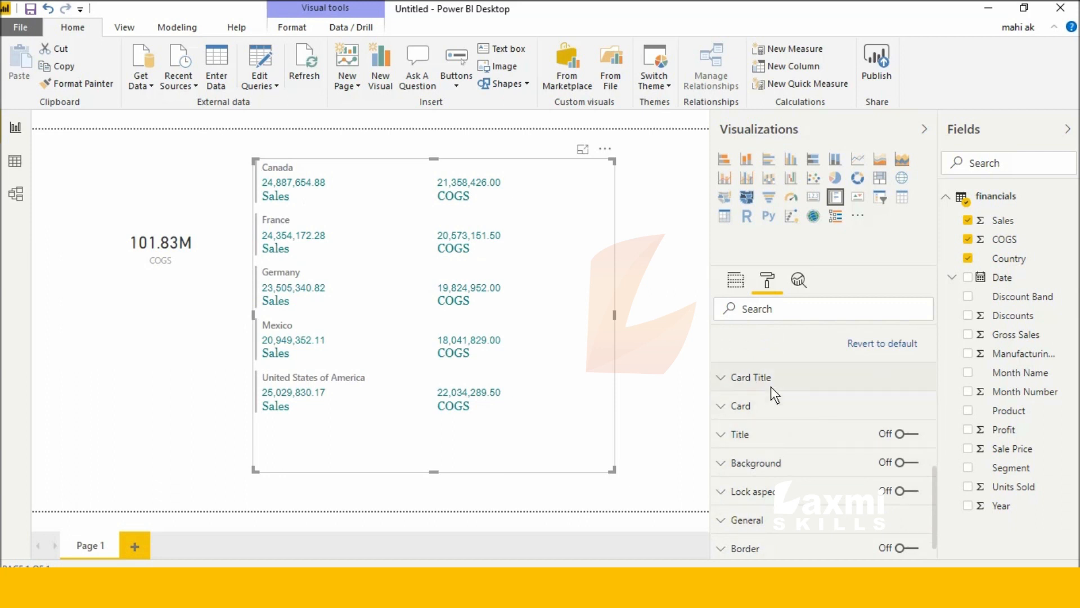
left_click(771, 387)
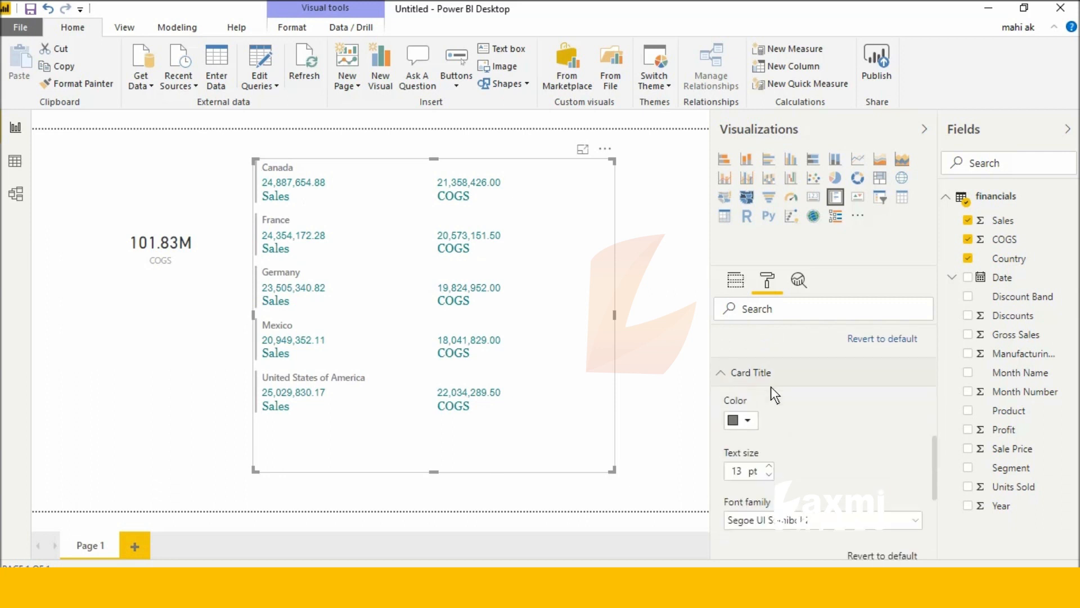
scroll(771, 387, "down", 2)
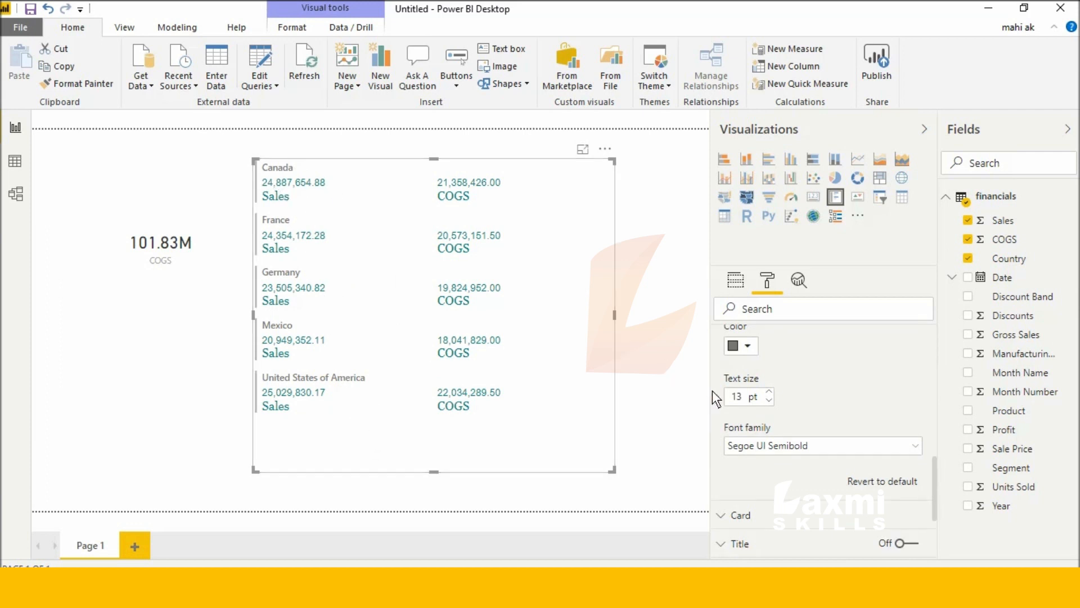
left_click(747, 348)
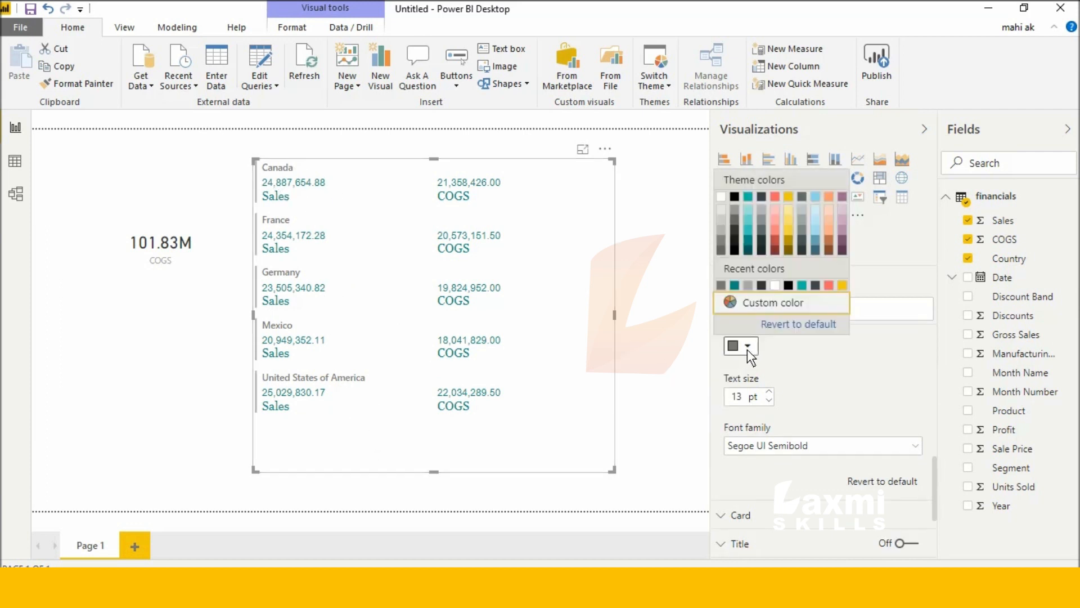
left_click(816, 238)
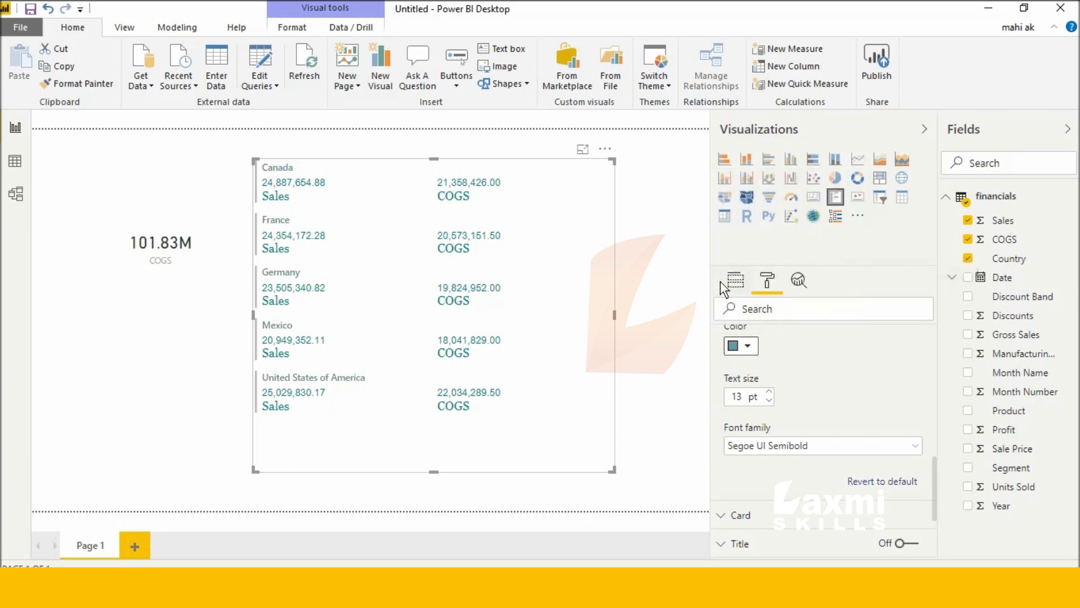
left_click(739, 348)
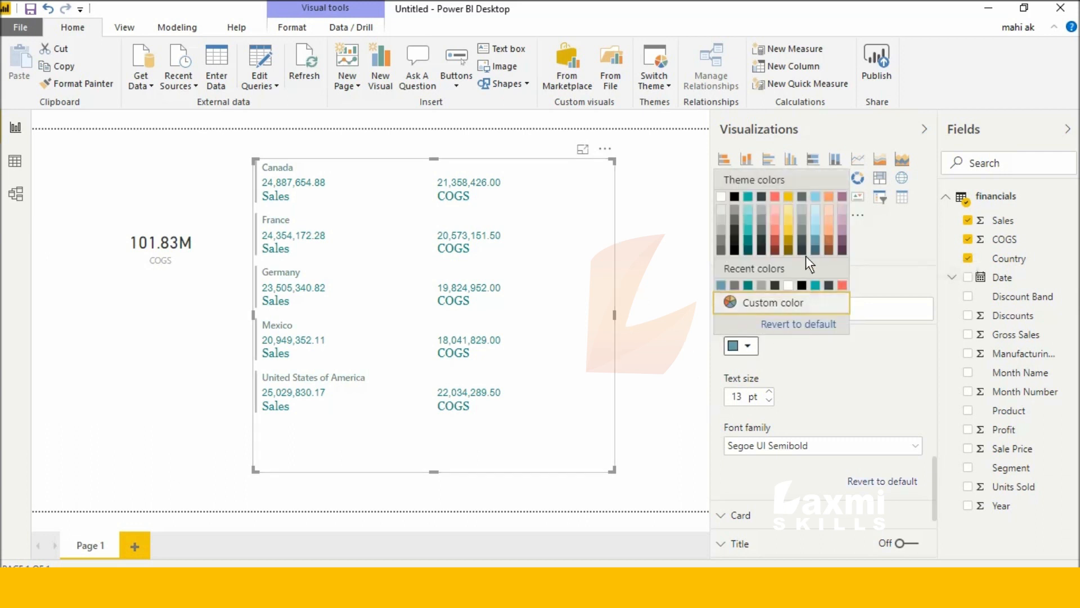
left_click(747, 285)
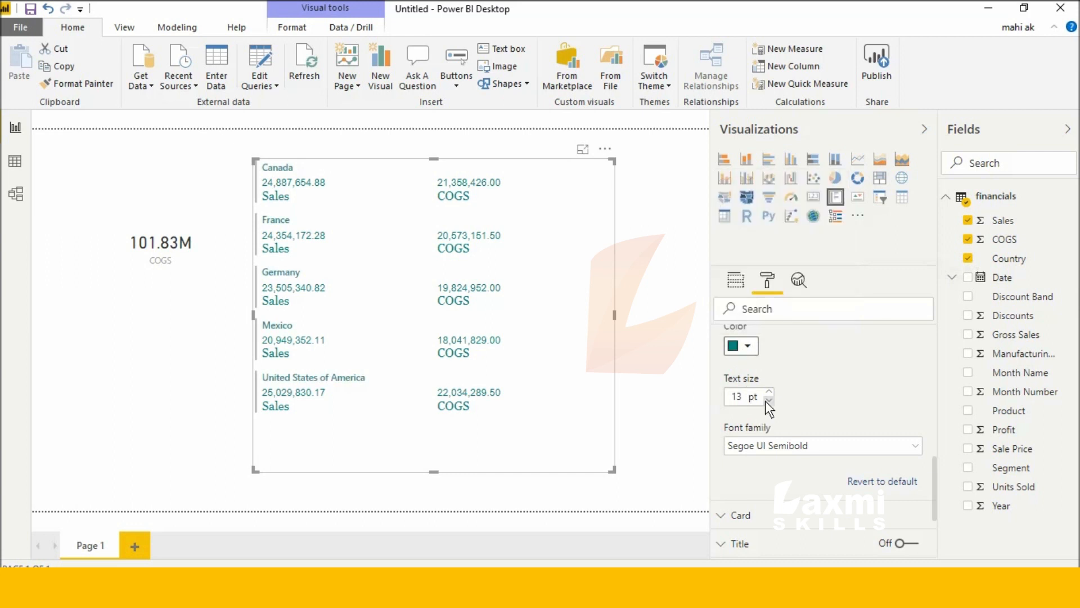
Increase the card titles' text size to 20 pt
left_click(768, 392)
left_click(768, 392)
left_click(769, 392)
left_click(769, 392)
left_click(769, 392)
left_click(768, 392)
left_click(768, 392)
scroll(778, 422, "down", 3)
scroll(778, 422, "up", 3)
scroll(784, 421, "down", 2)
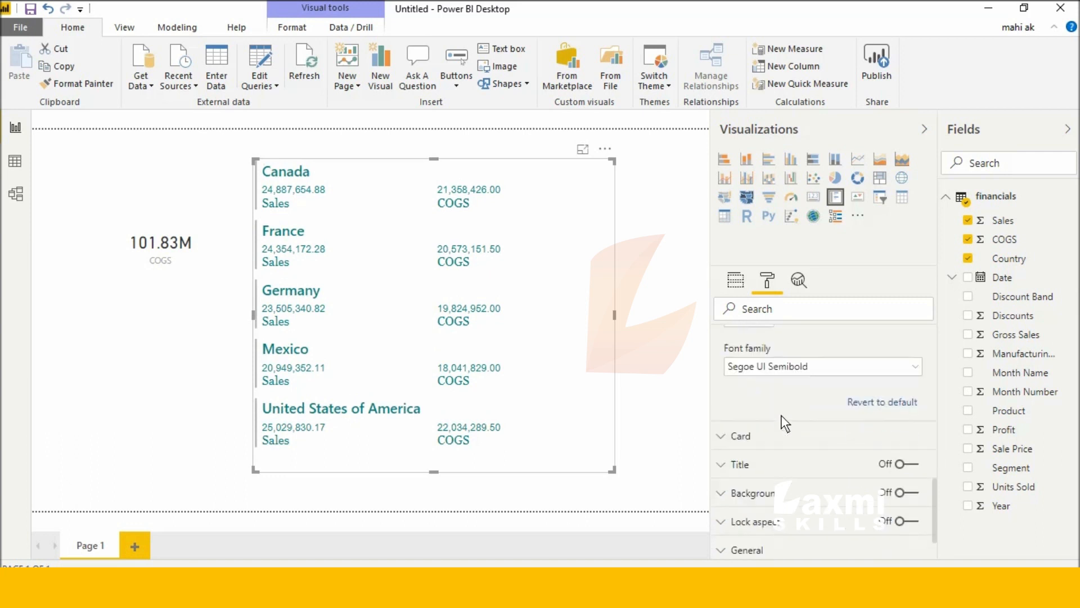
Try Arial Black on the card titles, and set their font family to Candara
left_click(804, 367)
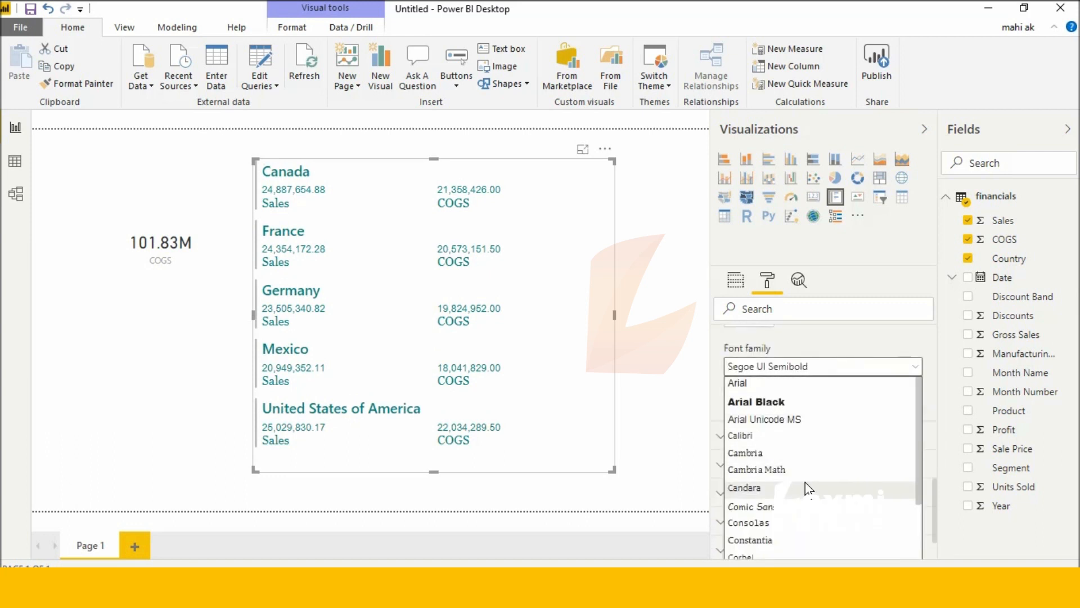
left_click(783, 405)
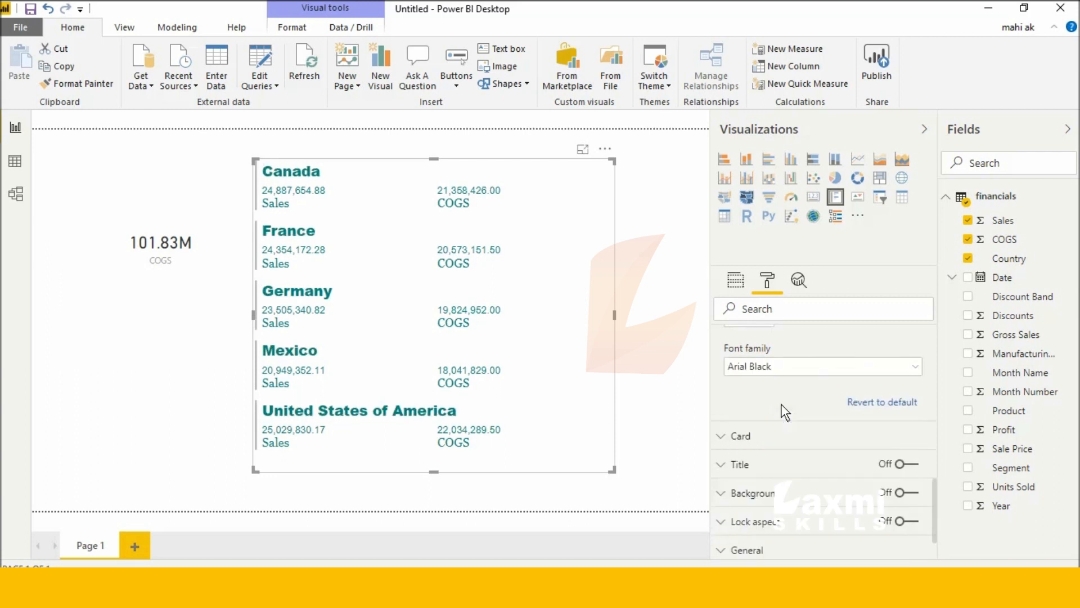
left_click(794, 367)
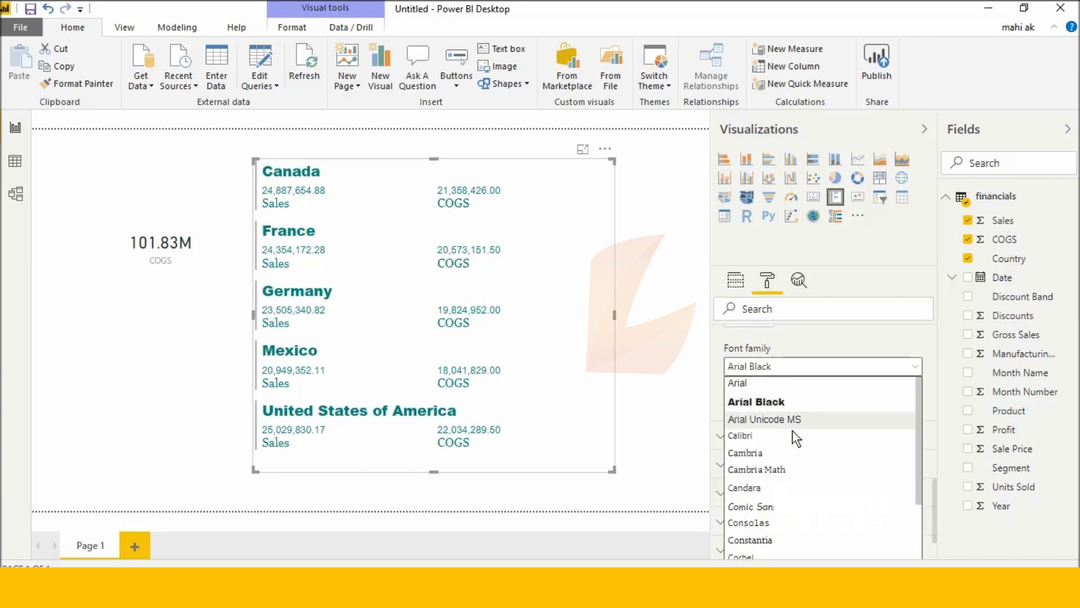
left_click(798, 492)
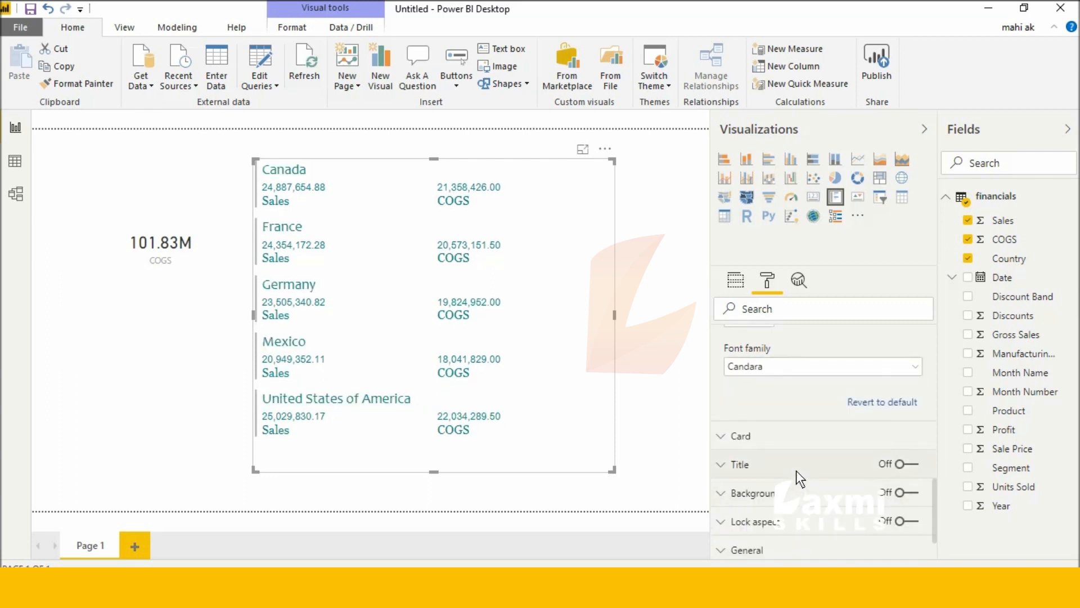
Set the card outline of the multi-row card to Bottom only
scroll(796, 470, "down", 2)
left_click(777, 384)
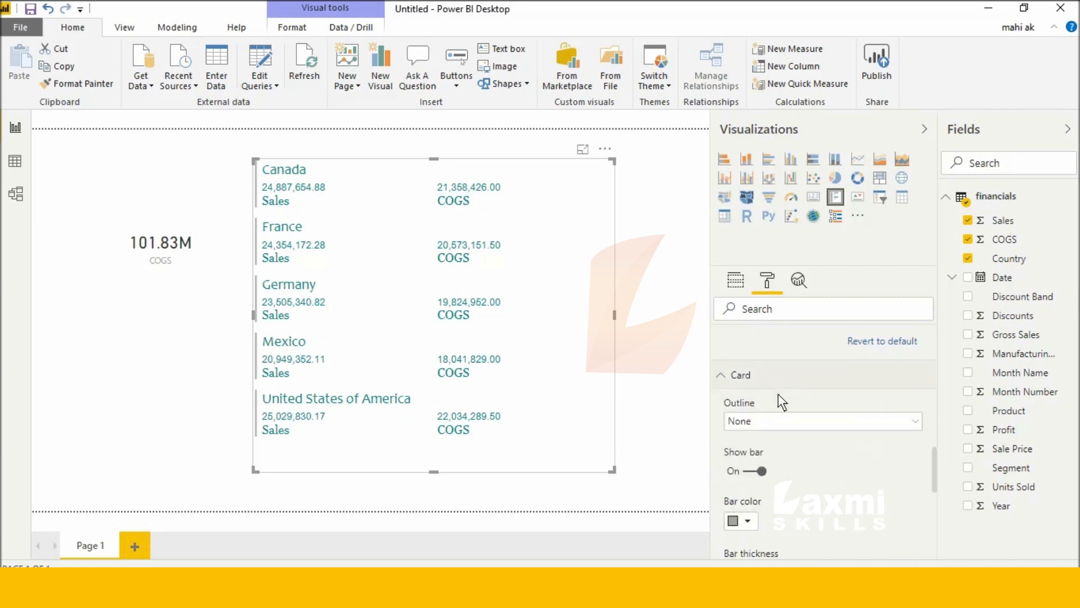
scroll(778, 393, "down", 2)
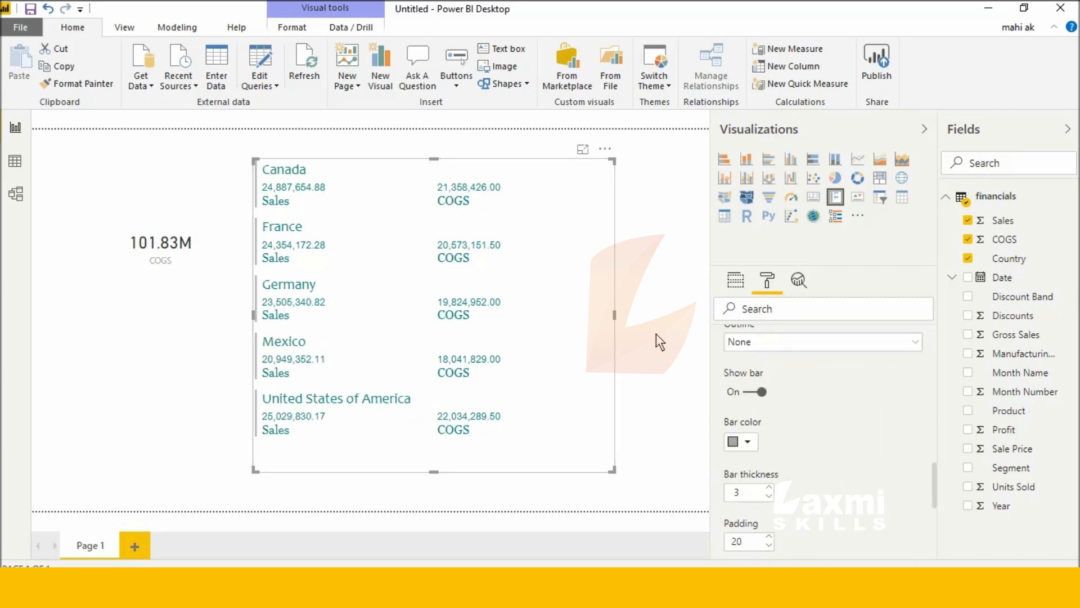
scroll(764, 348, "up", 2)
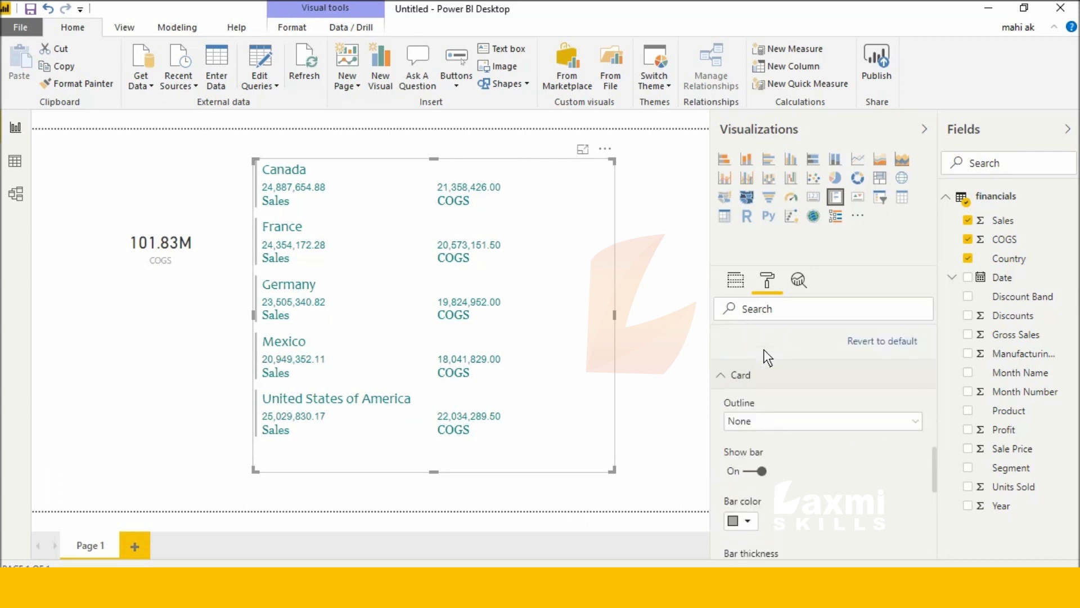
scroll(784, 376, "down", 2)
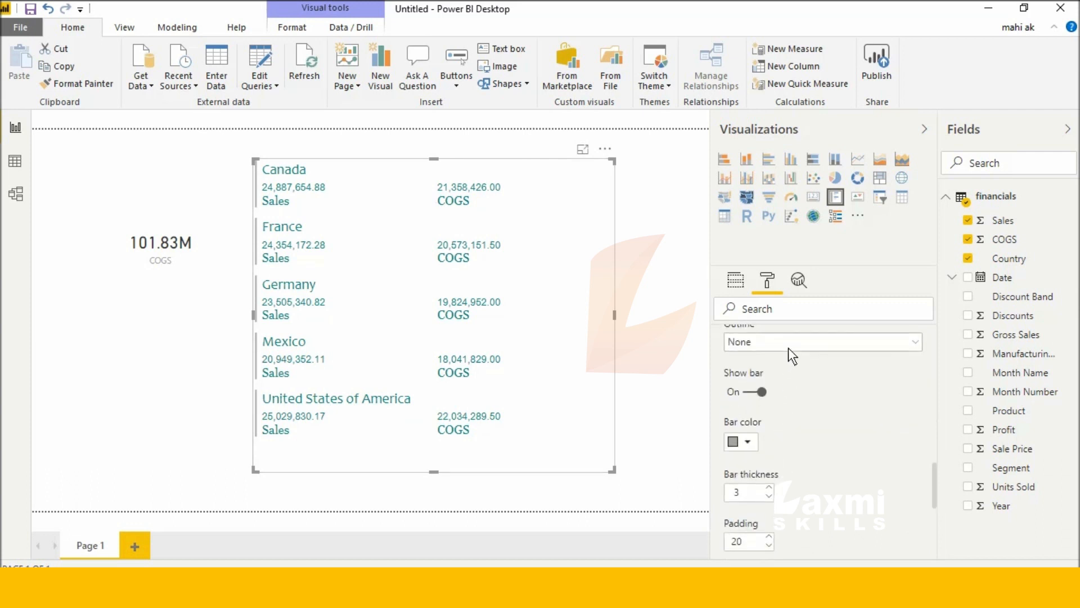
left_click(788, 348)
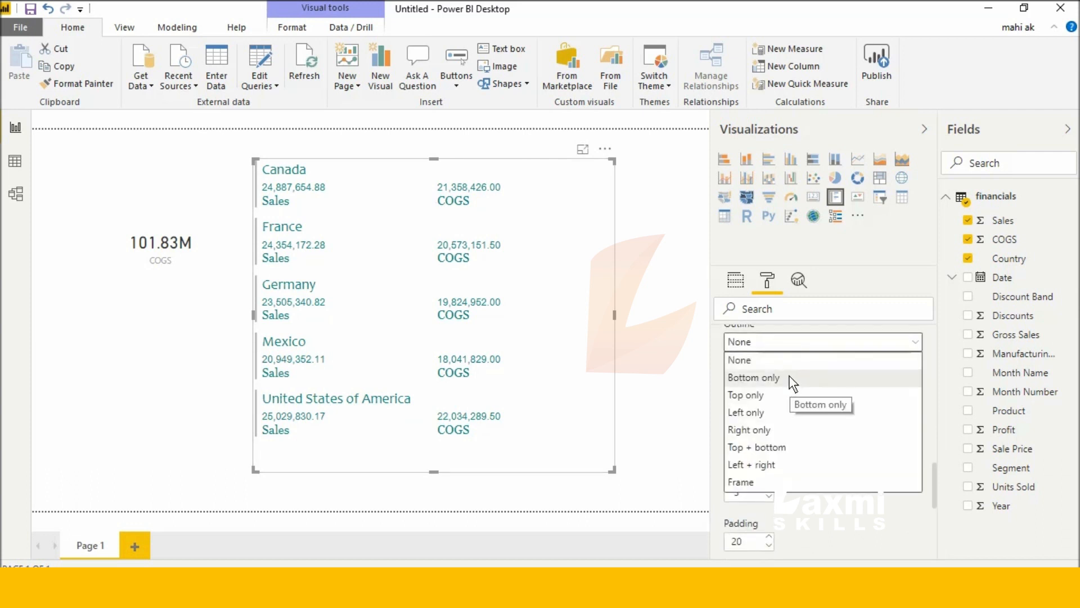
left_click(793, 383)
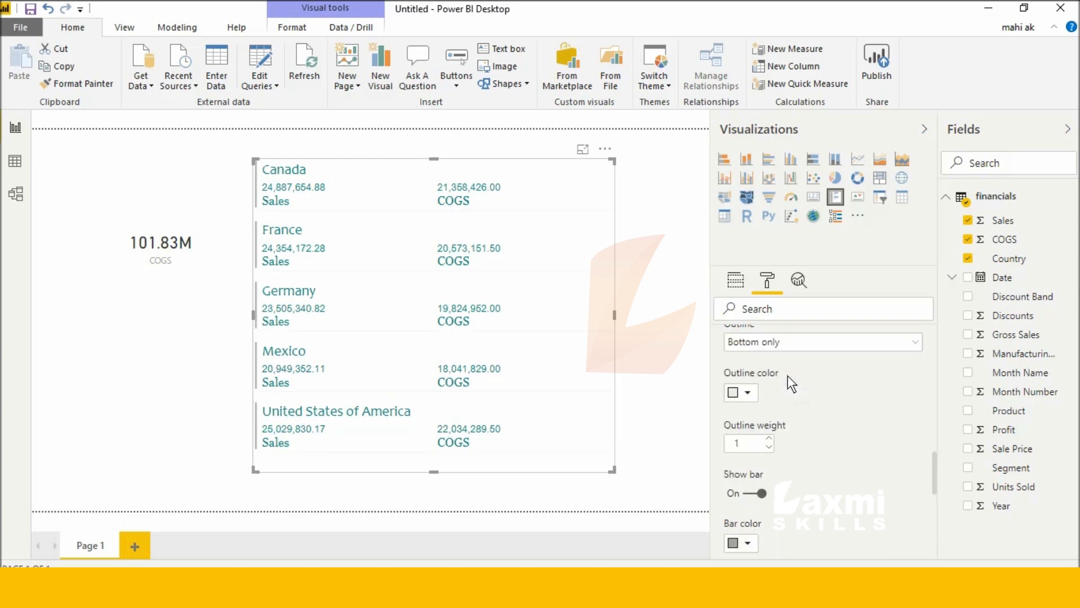
Set the multi-row card's outline weight to 6
left_click(769, 438)
left_click(768, 439)
left_click(769, 438)
left_click(769, 438)
left_click(769, 439)
left_click(769, 448)
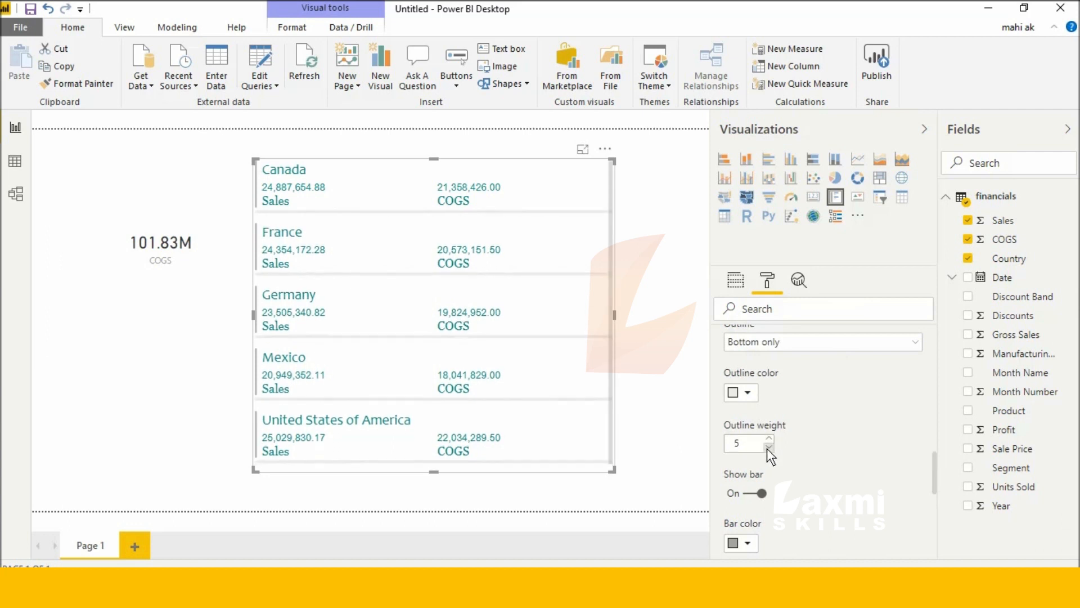
left_click(770, 439)
Switch the card outline to Top only and set the outline color to yellow
left_click(822, 346)
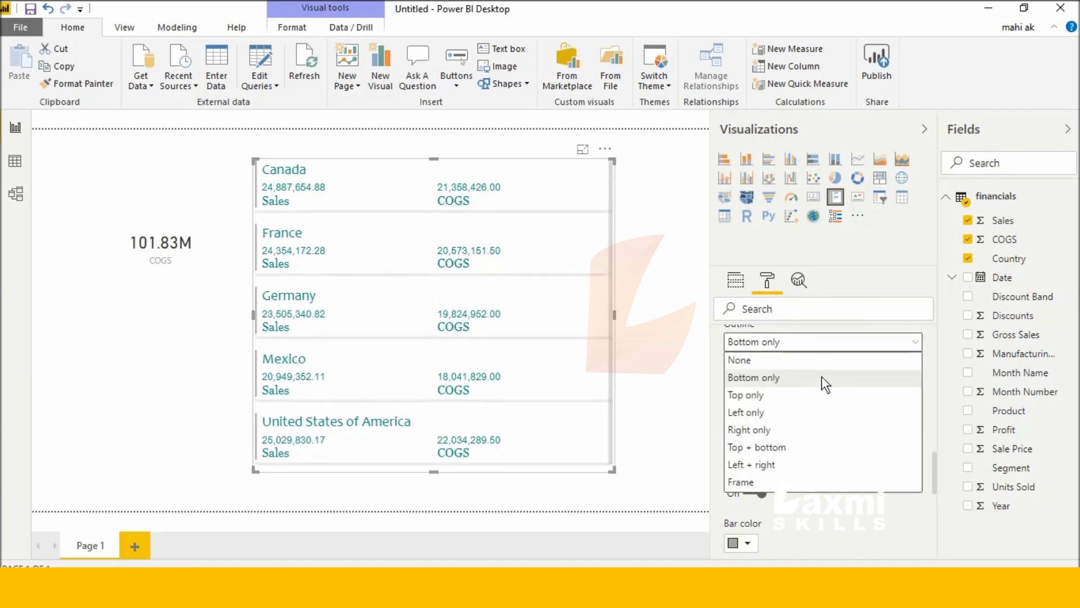
left_click(823, 395)
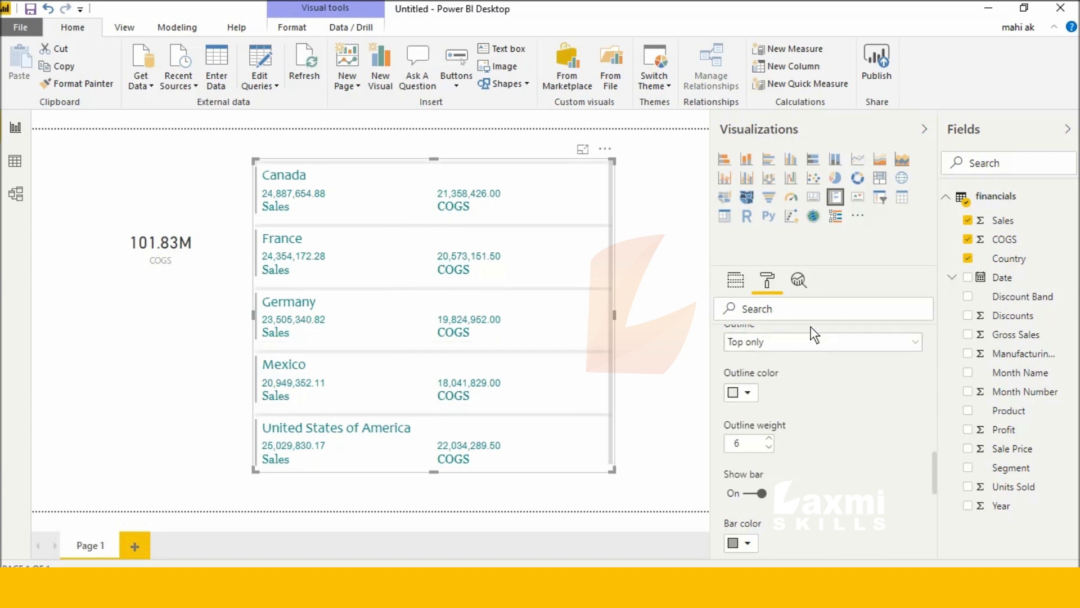
left_click(812, 346)
left_click(920, 341)
left_click(747, 394)
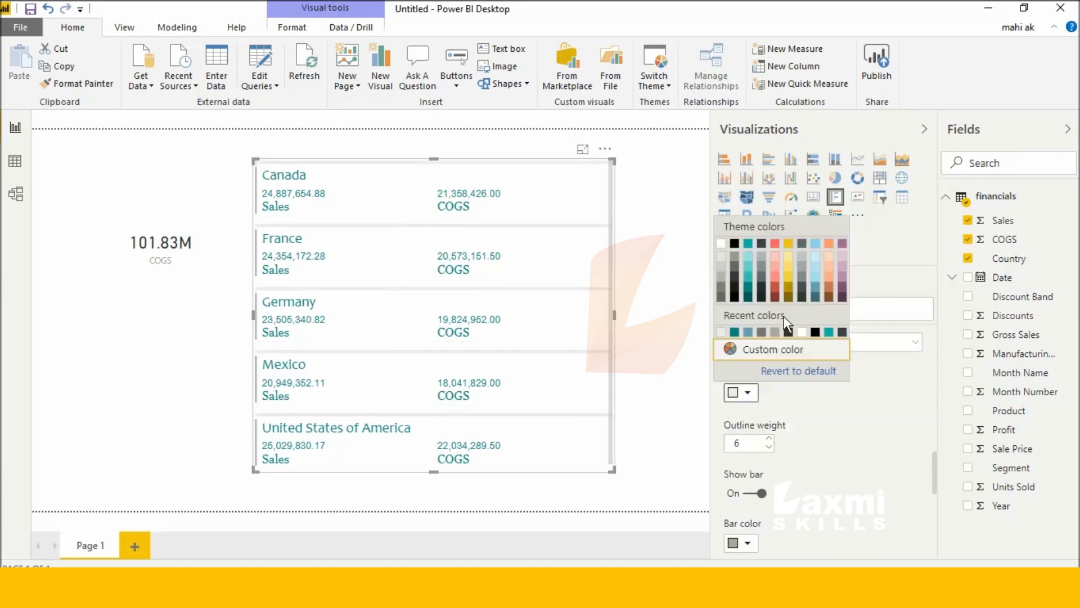
left_click(788, 275)
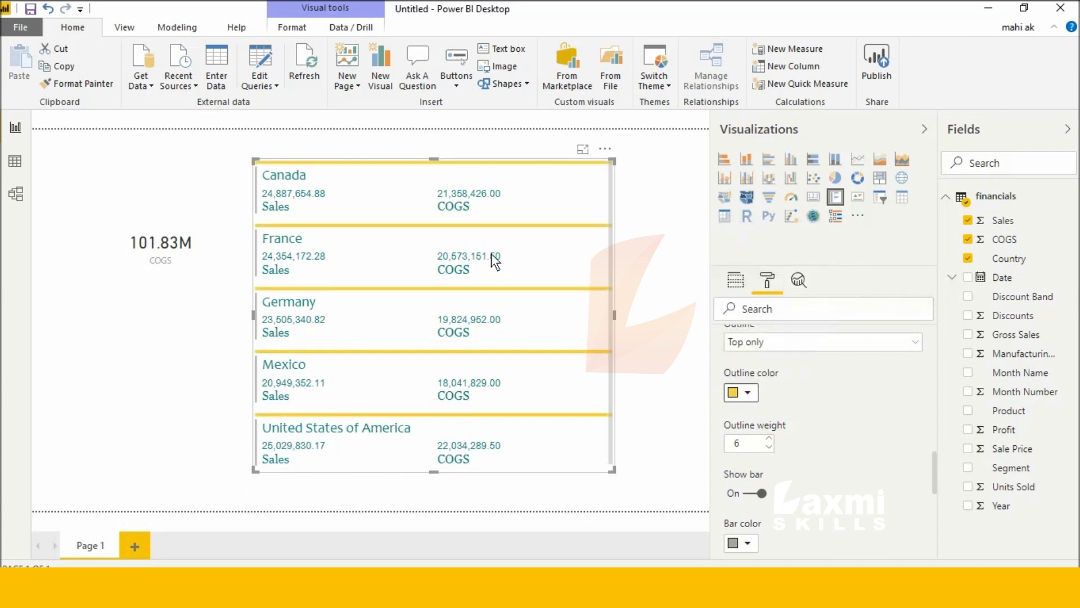
Try the Left only, Right only and Top + bottom outline styles on the multi-row card
left_click(801, 347)
left_click(793, 413)
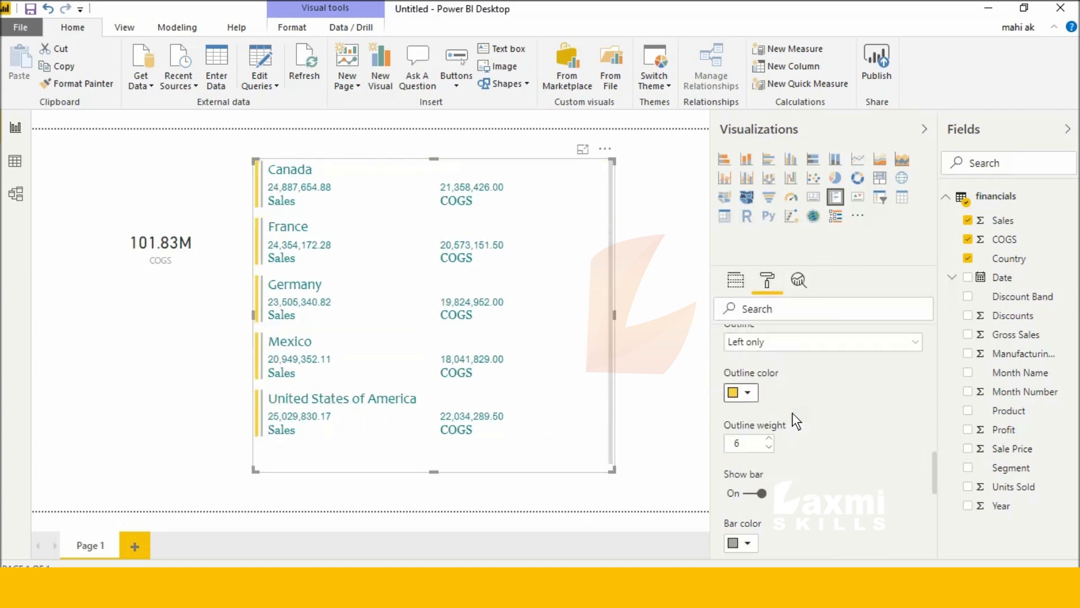
key("Down")
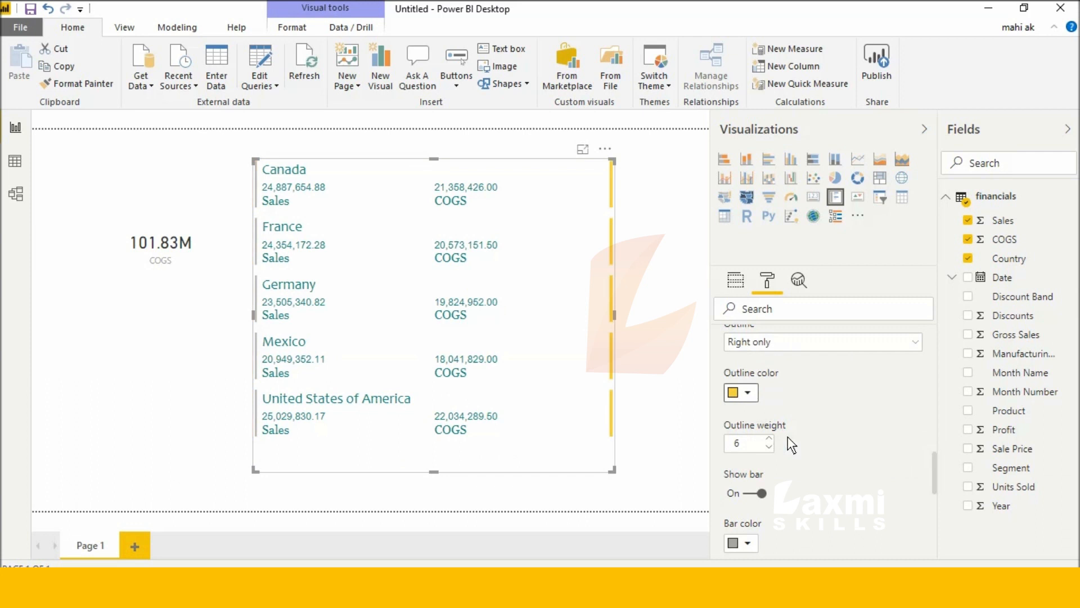
left_click(805, 346)
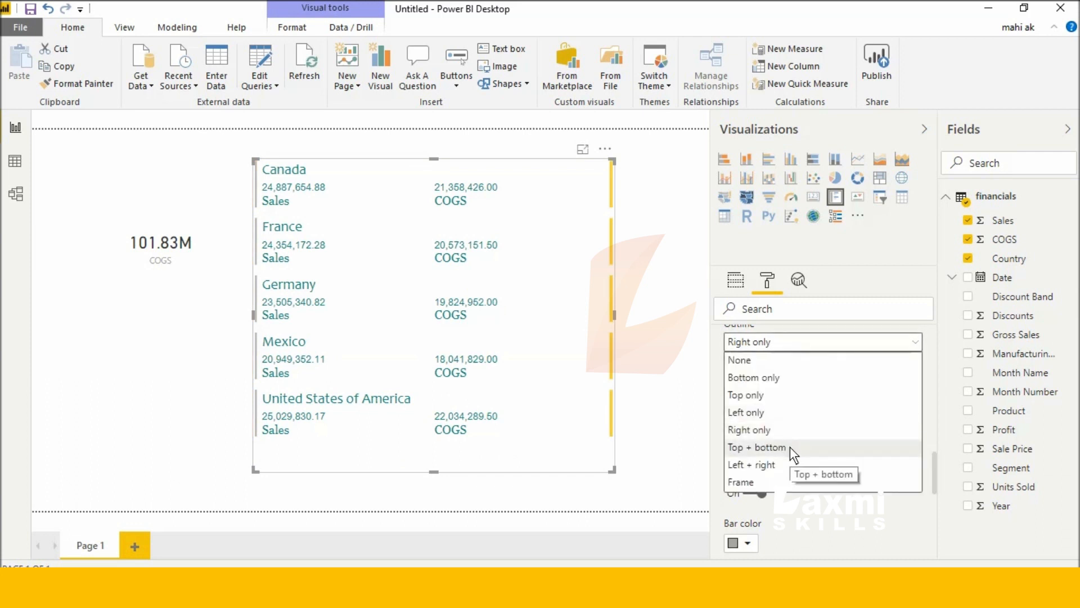
left_click(790, 447)
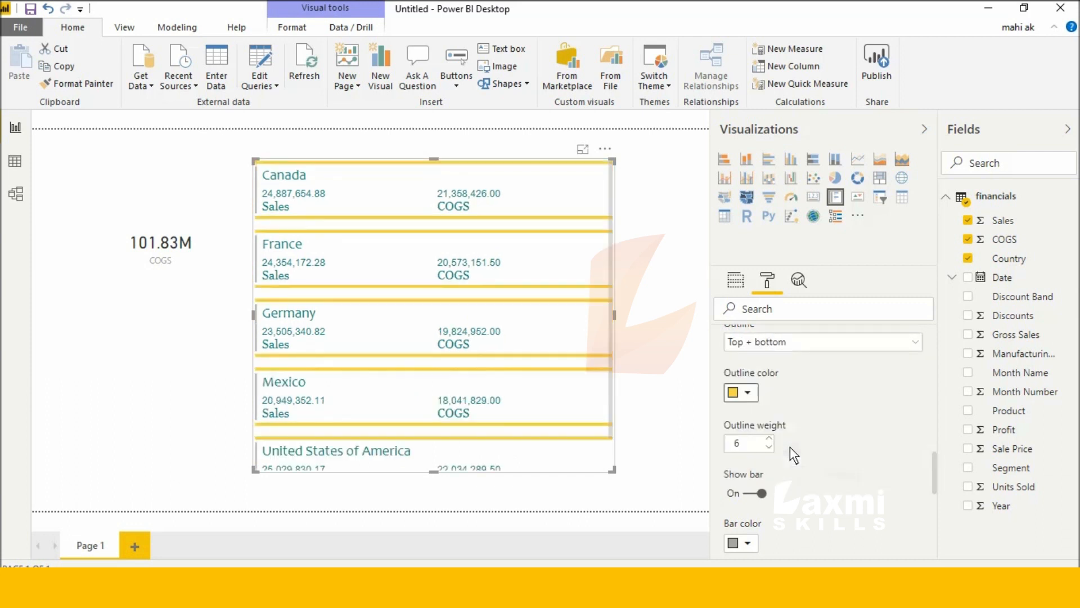
Try the Left + right and Frame outline styles, and set the card outline back to None
left_click(794, 343)
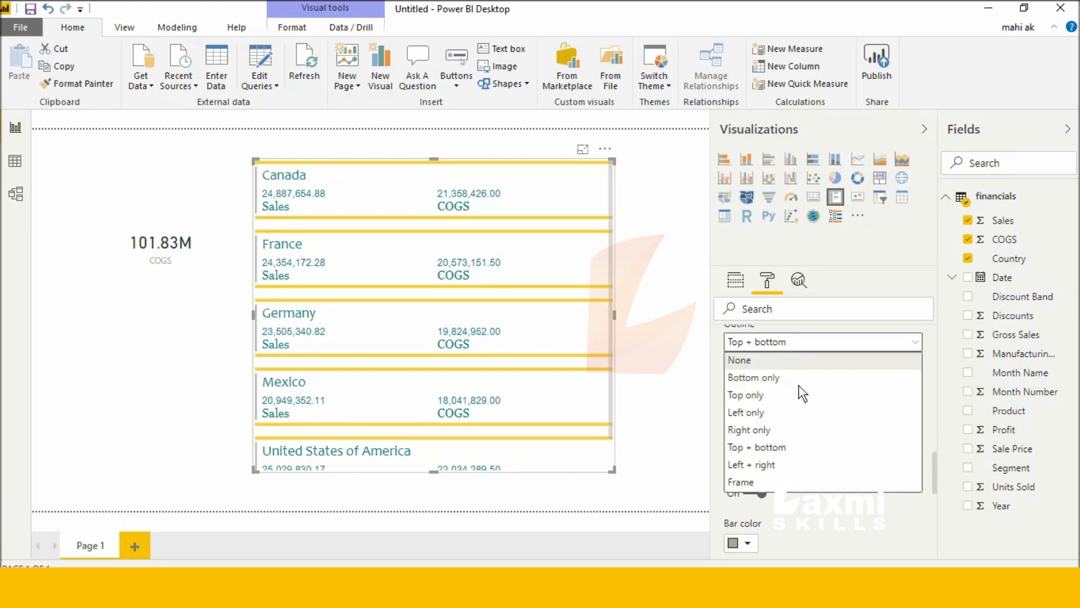
left_click(806, 461)
left_click(811, 344)
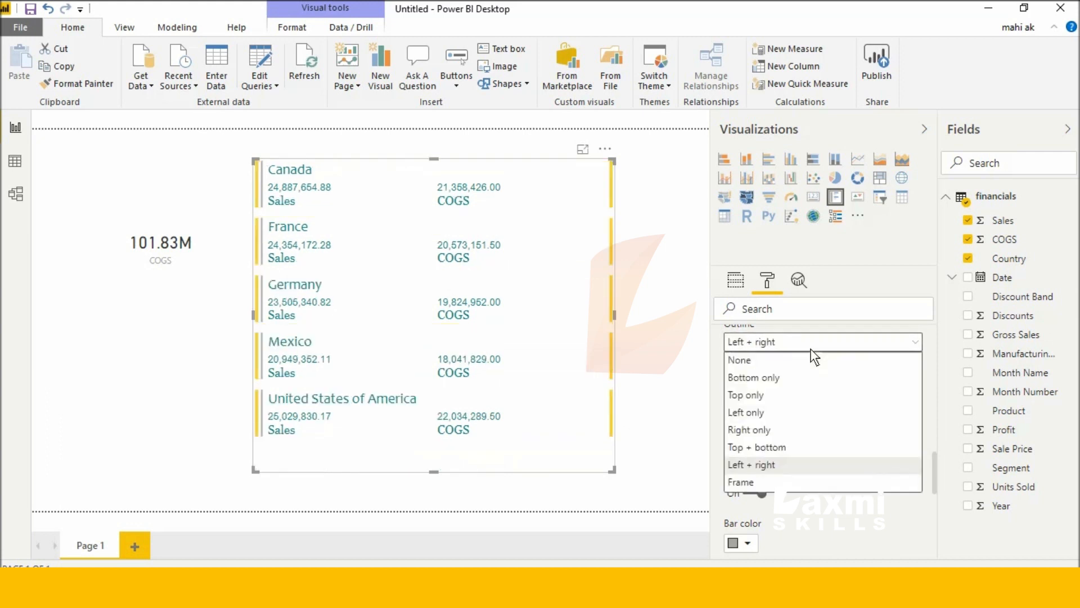
left_click(794, 482)
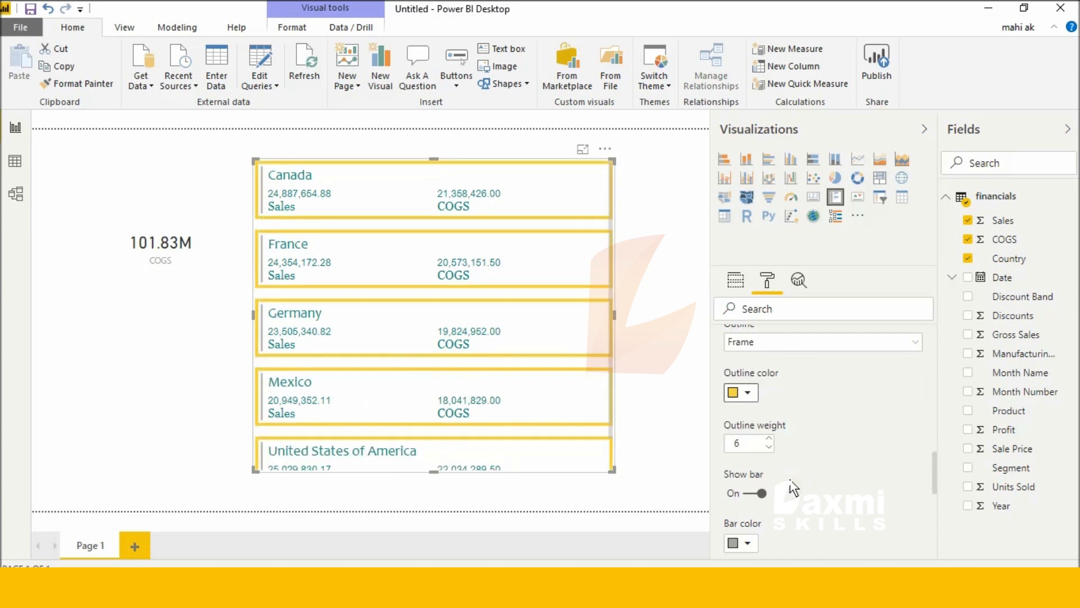
left_click(893, 341)
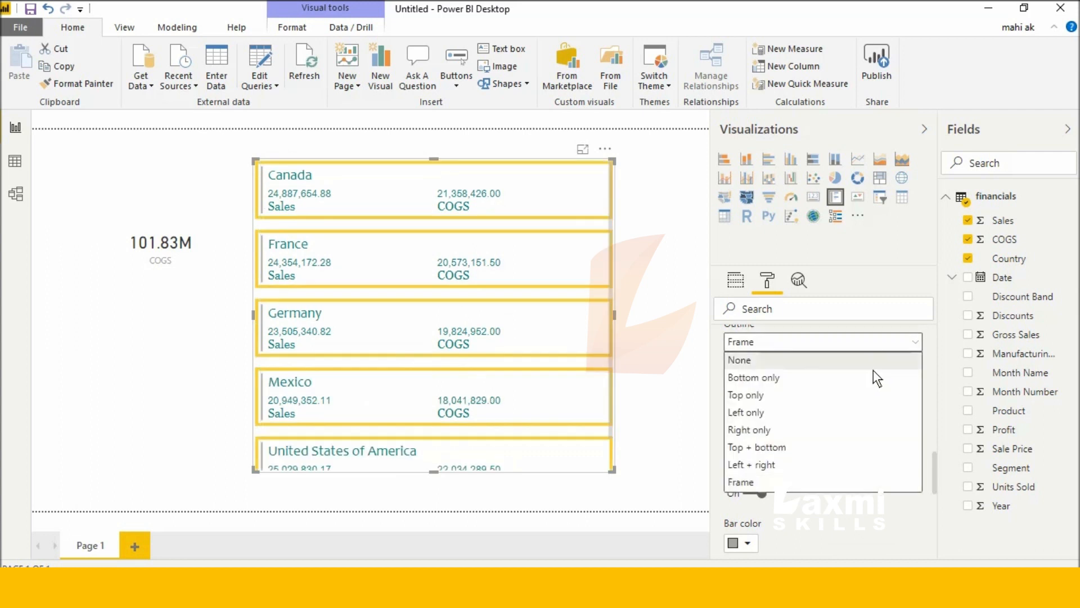
left_click(843, 364)
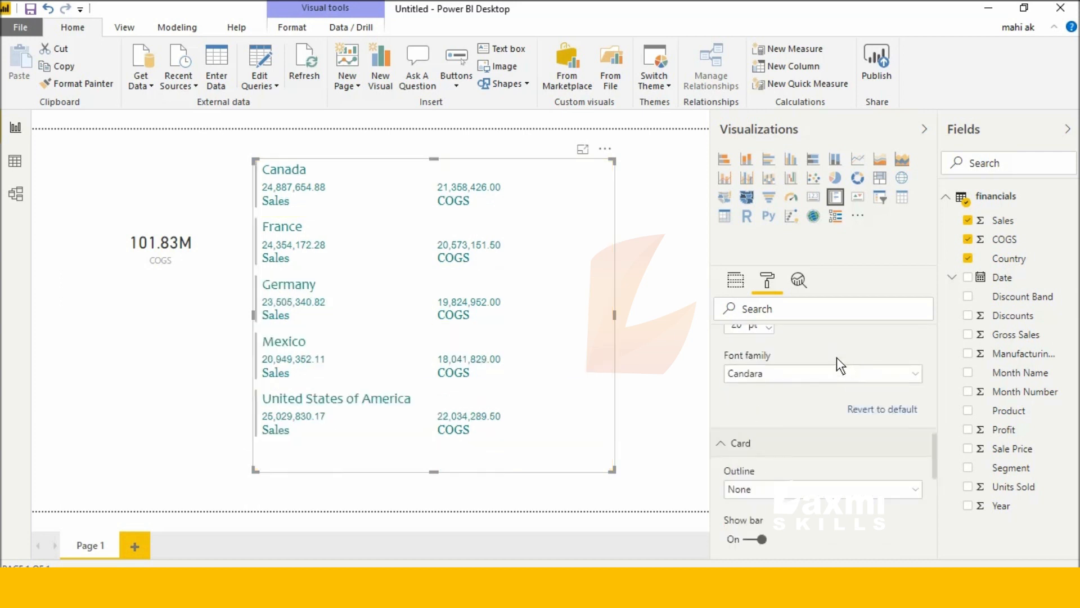
Switch the multi-row card's bar off and back on, and set the bar color to dark yellow
scroll(836, 370, "up", 2)
scroll(836, 370, "down", 4)
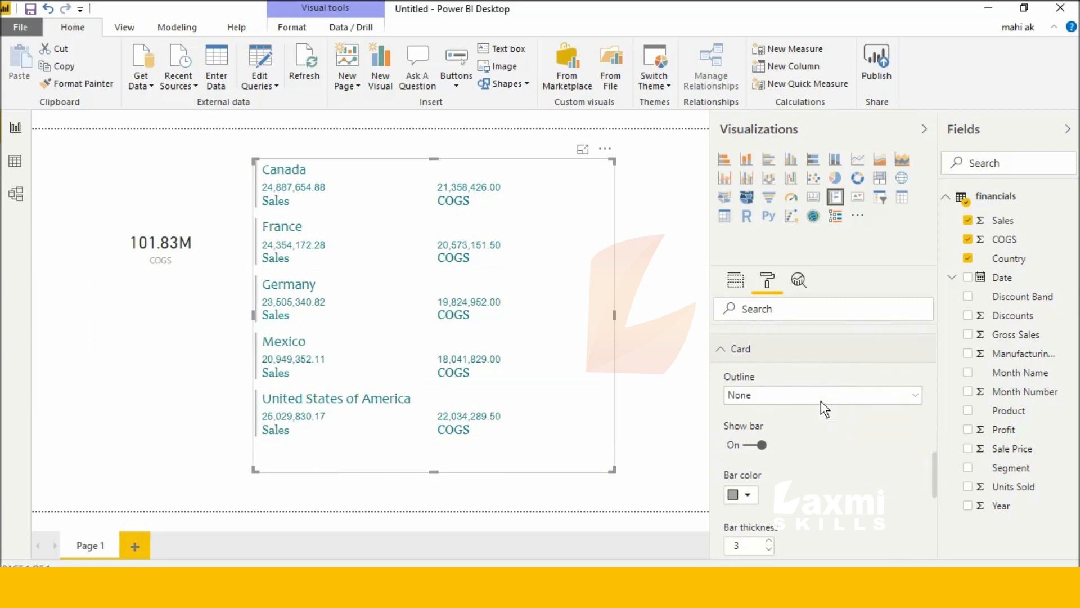
scroll(825, 410, "down", 1)
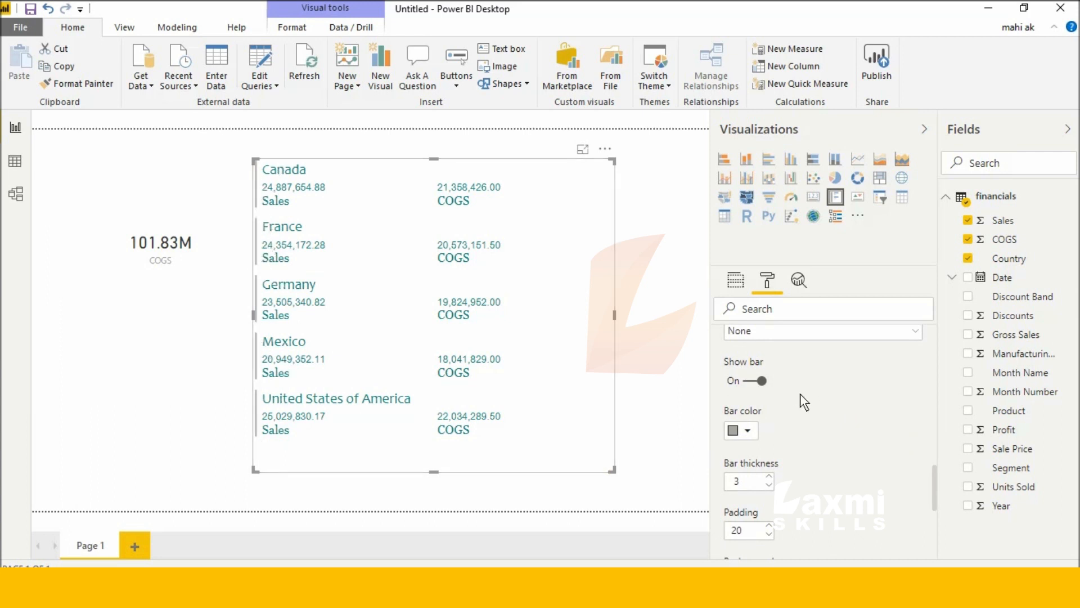
left_click(757, 381)
left_click(757, 382)
left_click(753, 432)
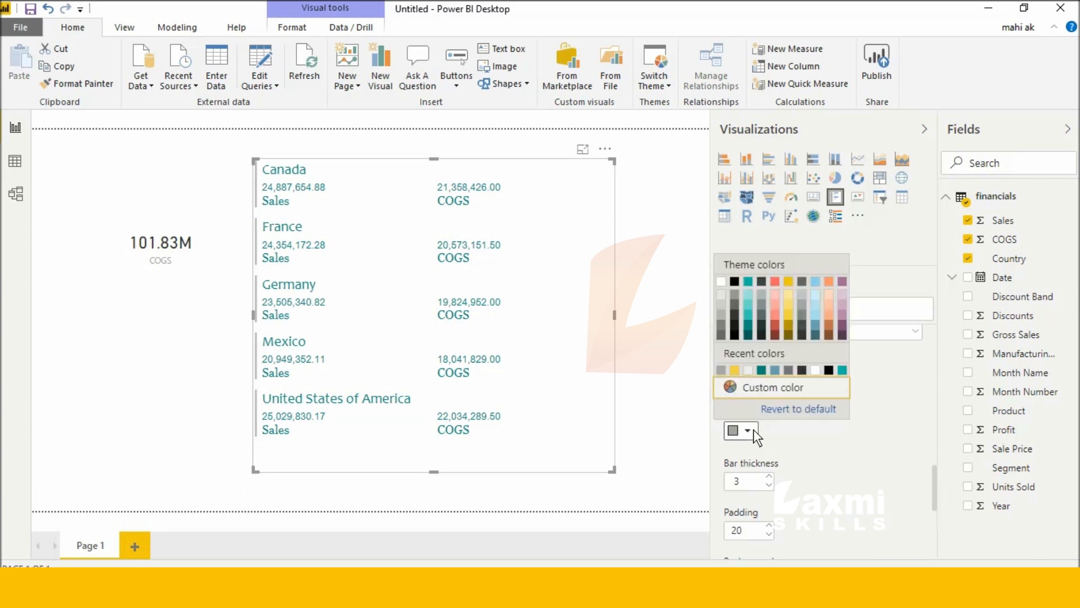
left_click(790, 326)
Increase the multi-row card's bar thickness to 8
scroll(787, 377, "down", 2)
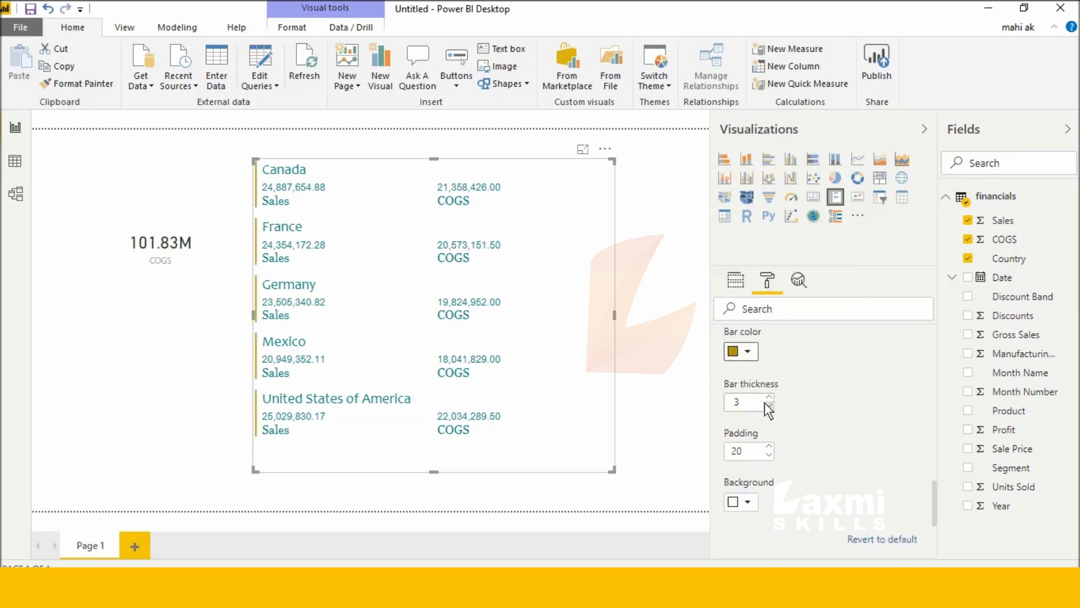
left_click(768, 396)
left_click(767, 396)
left_click(767, 397)
left_click(767, 397)
left_click(767, 397)
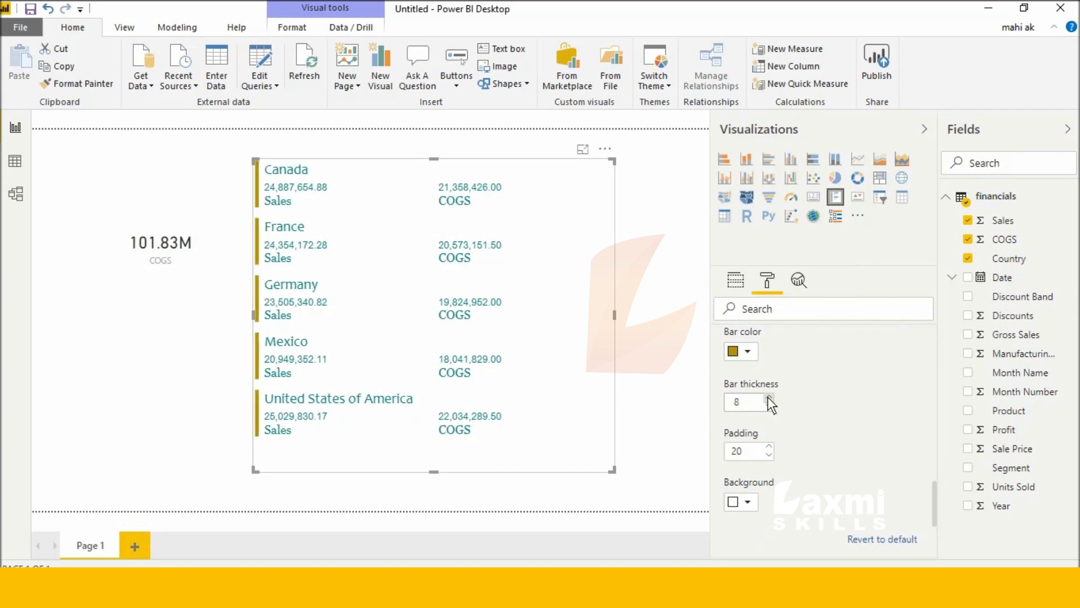
Try smaller padding values between the card rows, and set the padding to 19
scroll(826, 424, "down", 3)
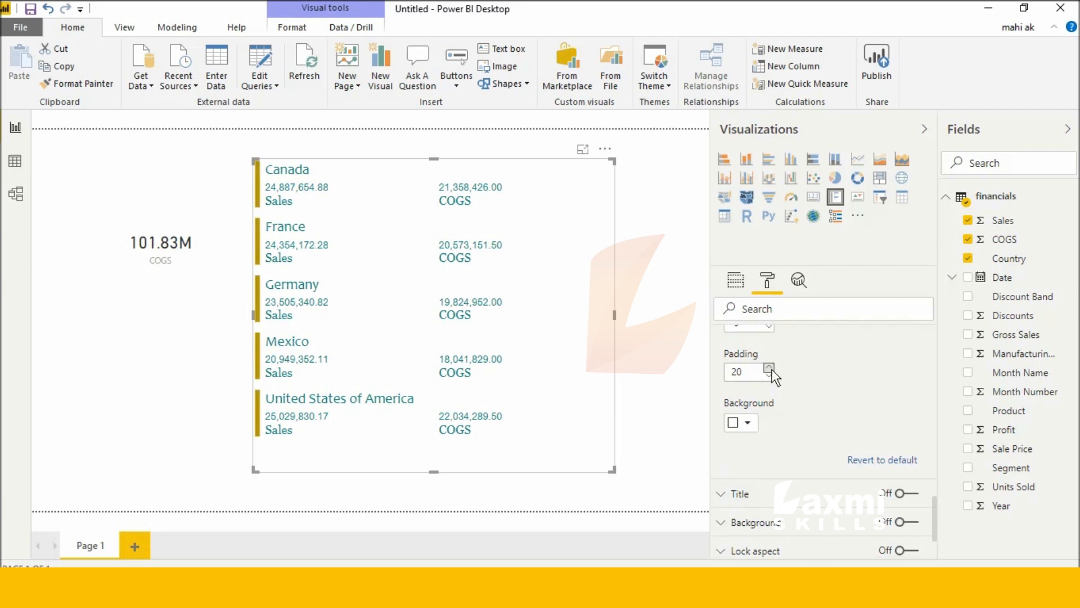
left_click(769, 375)
left_click(769, 375)
left_click(769, 375)
left_click(769, 375)
left_click(769, 375)
left_click(768, 375)
left_click(769, 368)
left_click(769, 369)
left_click(769, 368)
left_click(768, 368)
left_click(769, 368)
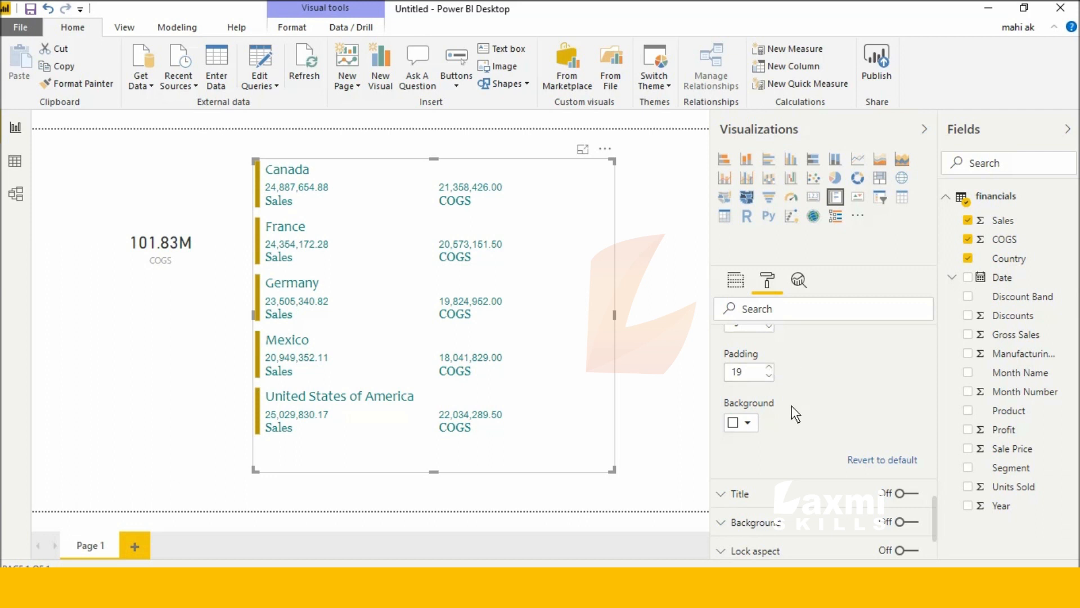
Set the background color of the card rows to light yellow
scroll(792, 409, "down", 3)
scroll(750, 359, "up", 3)
left_click(748, 423)
left_click(787, 288)
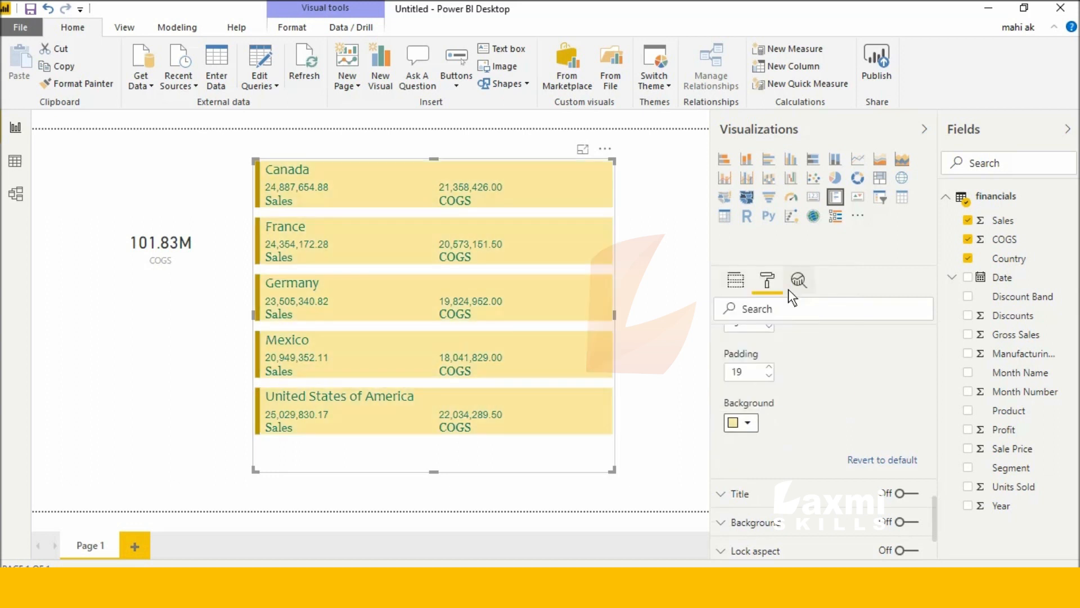
Turn on the multi-row card's title and enter "Sample card" as the title text
scroll(766, 394, "down", 3)
scroll(842, 403, "up", 1)
scroll(830, 418, "down", 1)
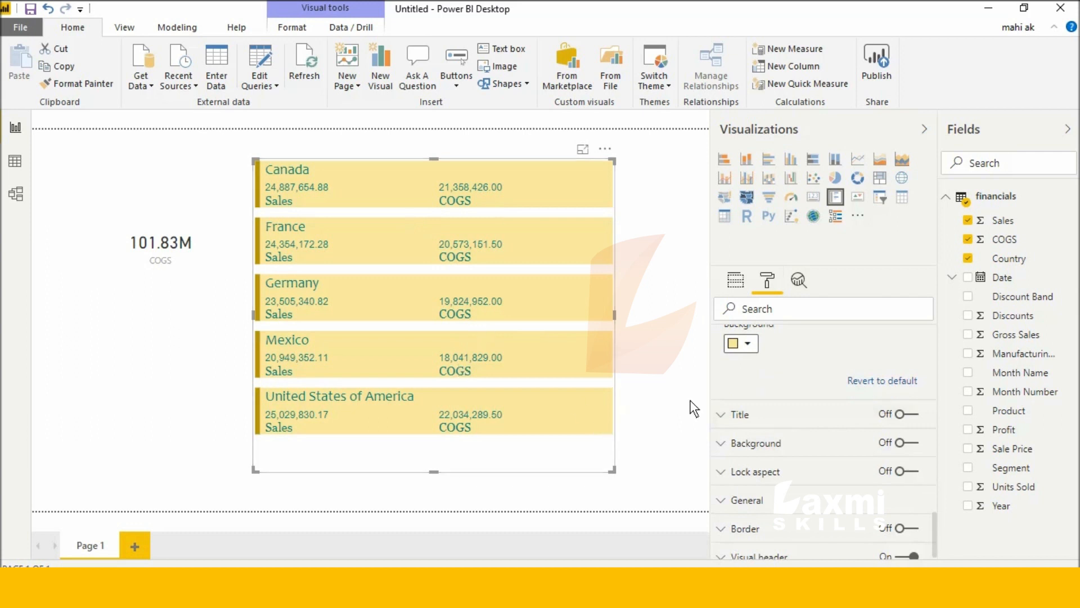
left_click(907, 414)
left_click(814, 417)
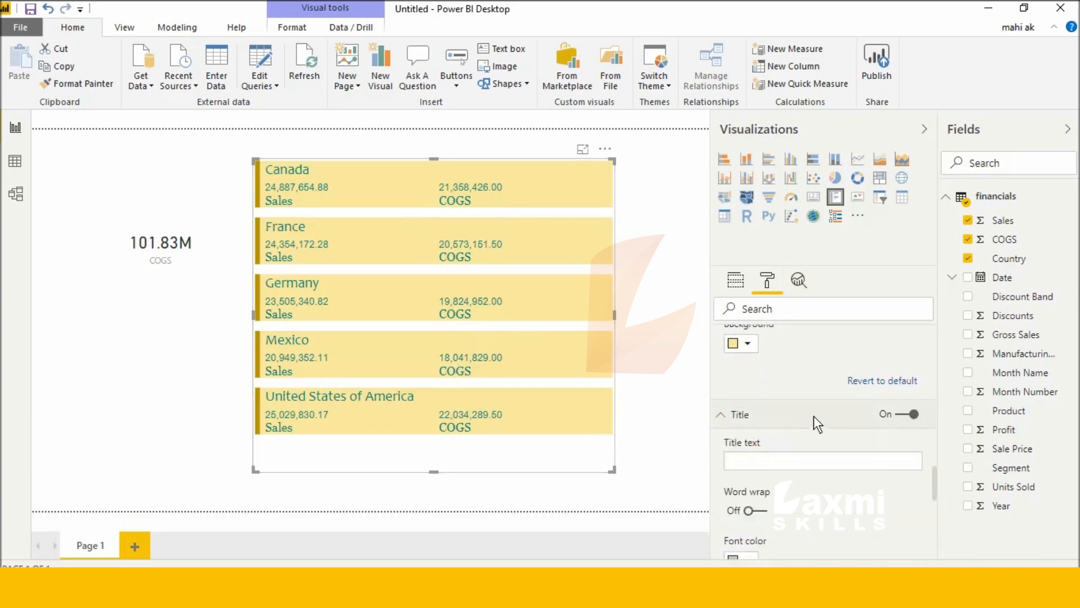
left_click(786, 399)
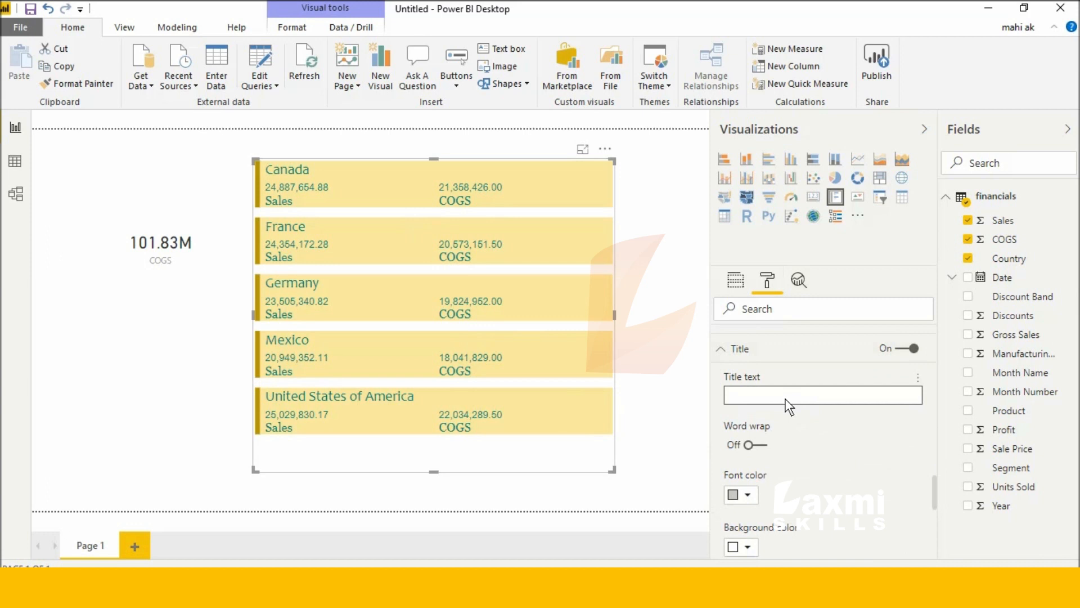
type("Sam")
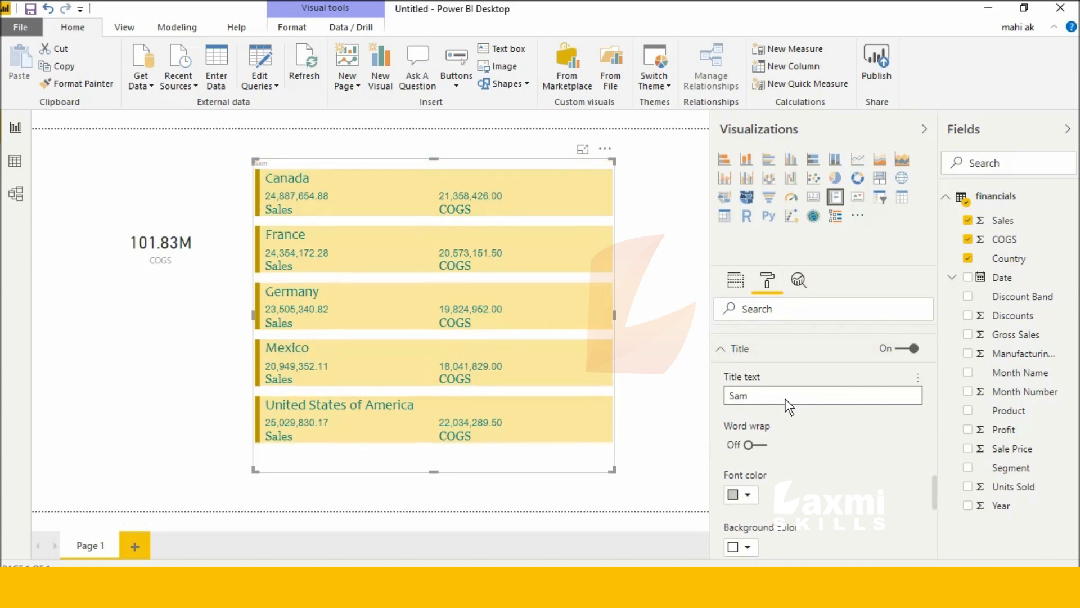
type("ple card")
Set the title's font color to white and its background color to dark yellow
scroll(765, 457, "down", 2)
left_click(748, 417)
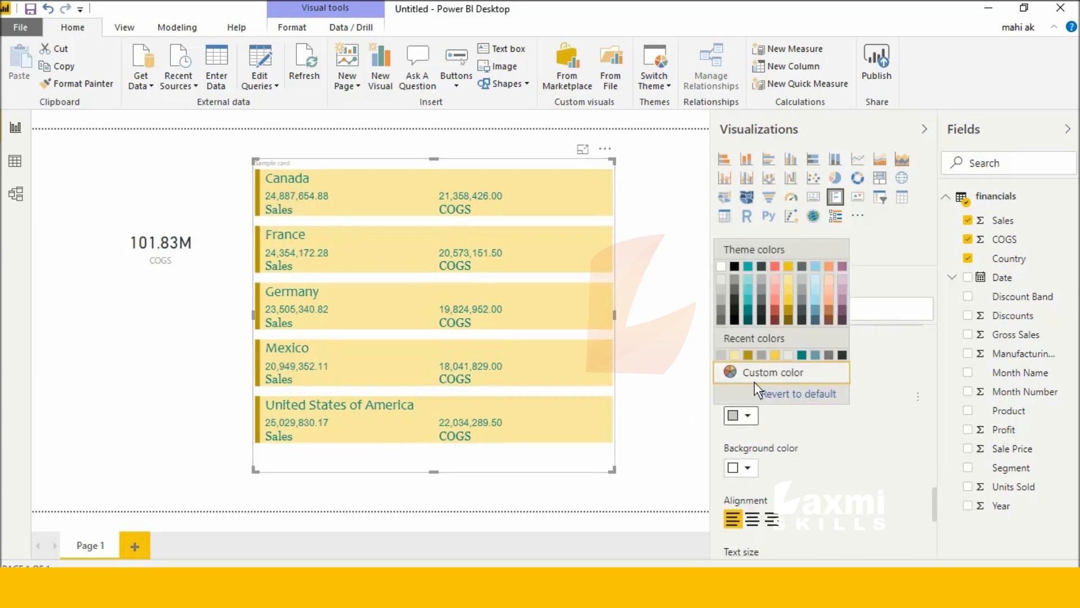
left_click(860, 395)
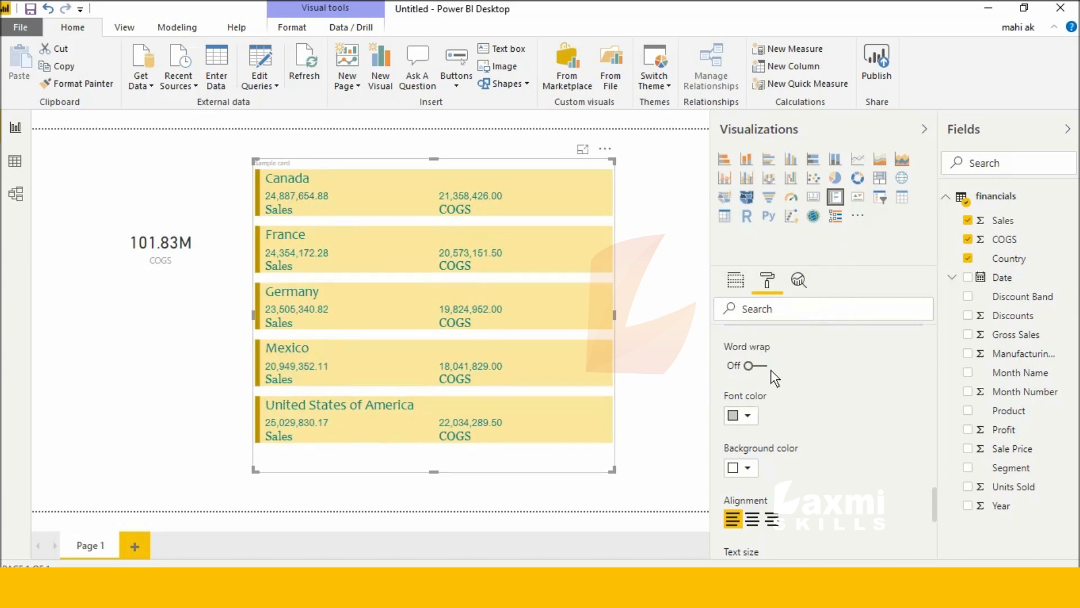
left_click(739, 417)
left_click(721, 266)
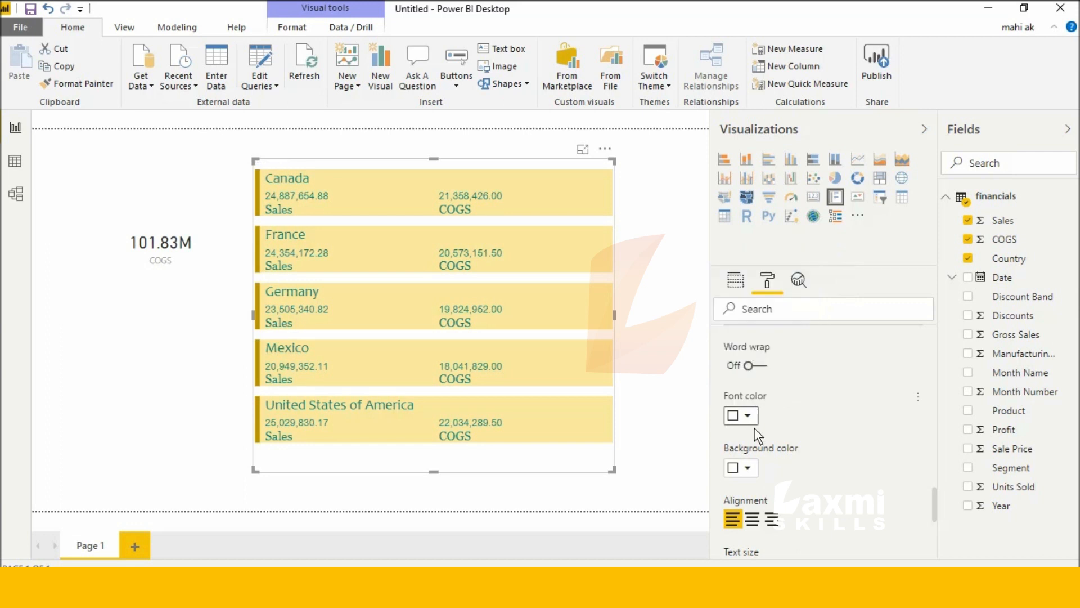
left_click(748, 470)
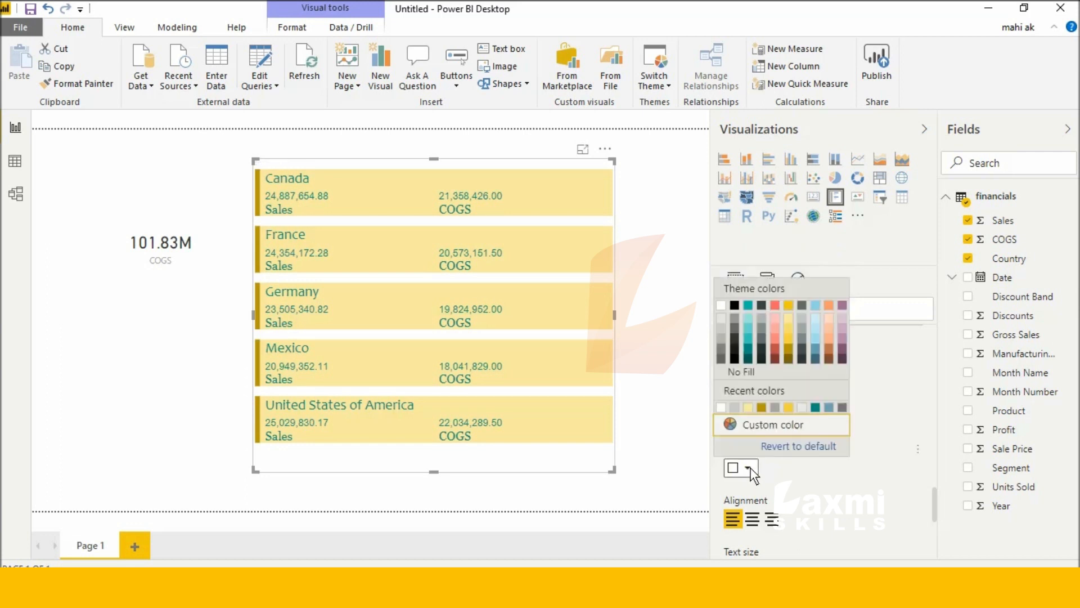
left_click(762, 408)
Try the right and left title alignments, and center the title over the card
scroll(758, 418, "down", 3)
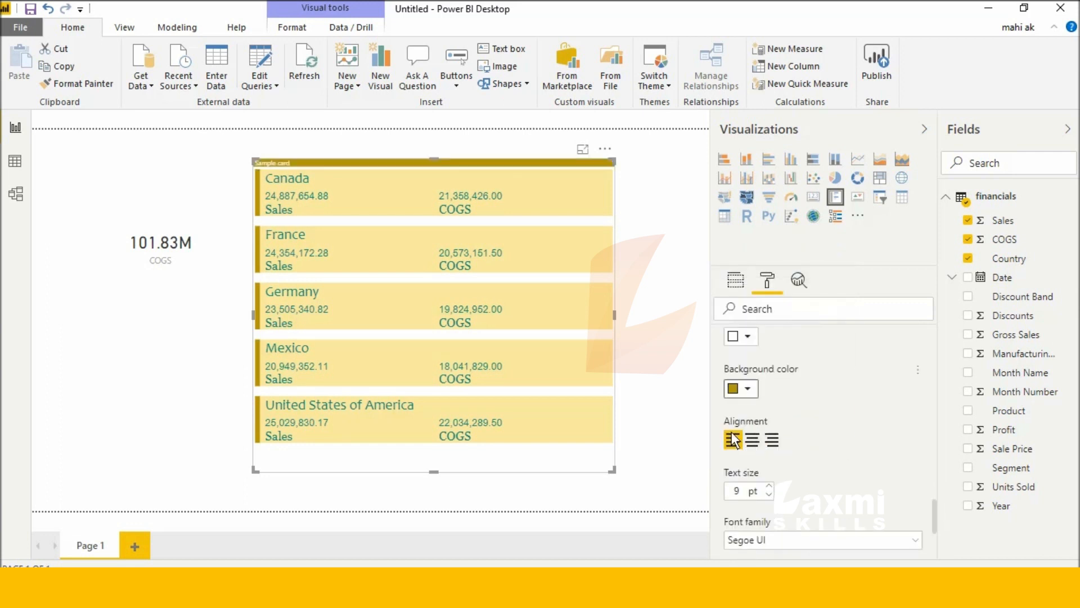
left_click(757, 438)
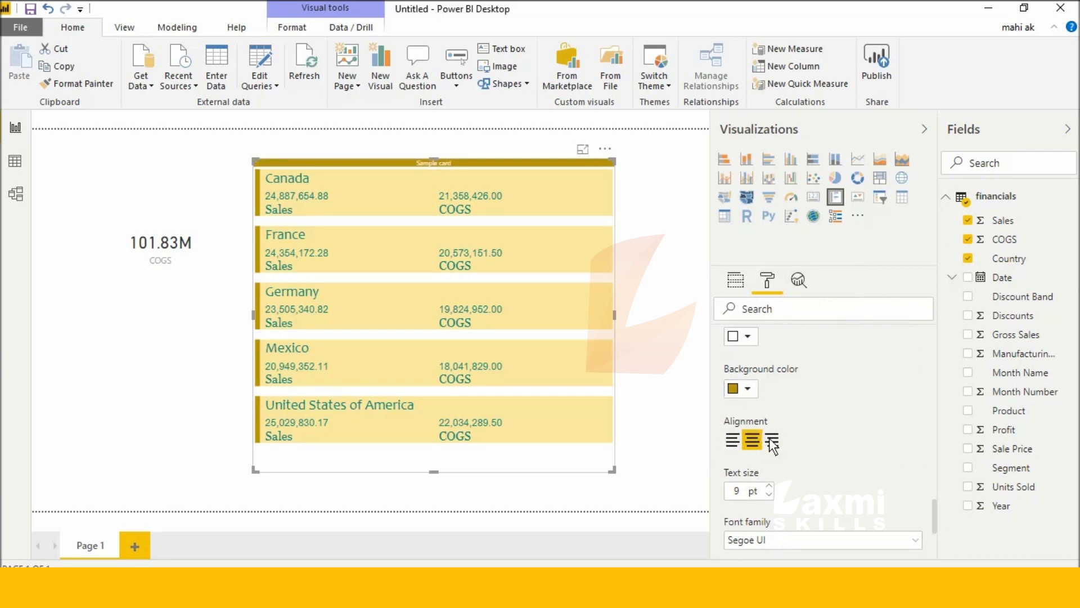
left_click(772, 440)
left_click(734, 437)
left_click(753, 440)
Increase the title's text size to 26 pt
scroll(752, 442, "down", 2)
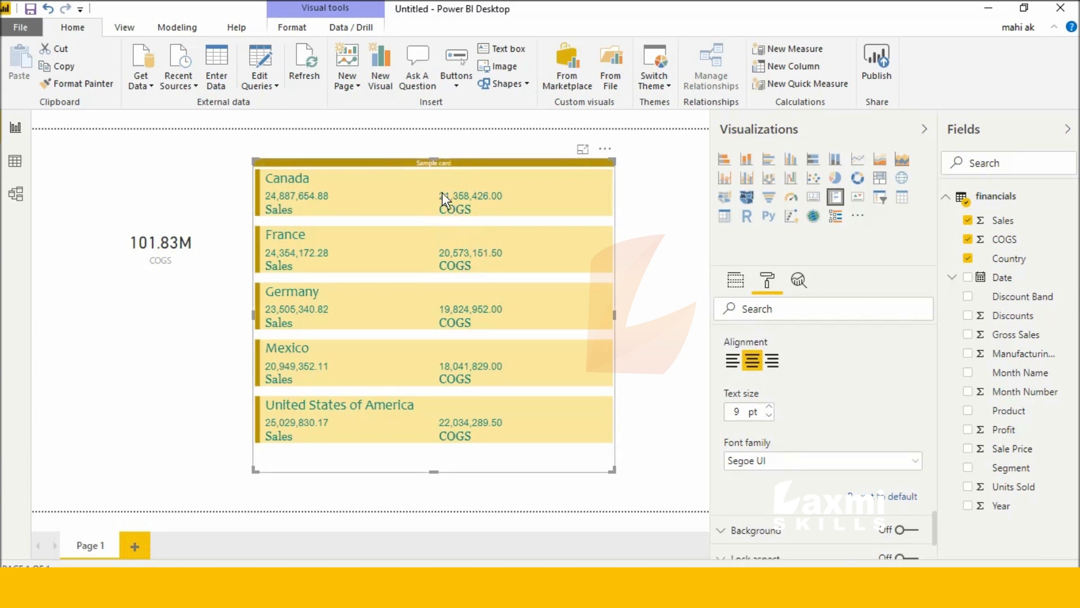
left_click(771, 407)
left_click(770, 407)
left_click(771, 406)
left_click(771, 406)
left_click(771, 406)
left_click(771, 406)
left_click(771, 406)
left_click(770, 406)
left_click(771, 406)
left_click(771, 406)
left_click(771, 406)
left_click(771, 407)
left_click(771, 406)
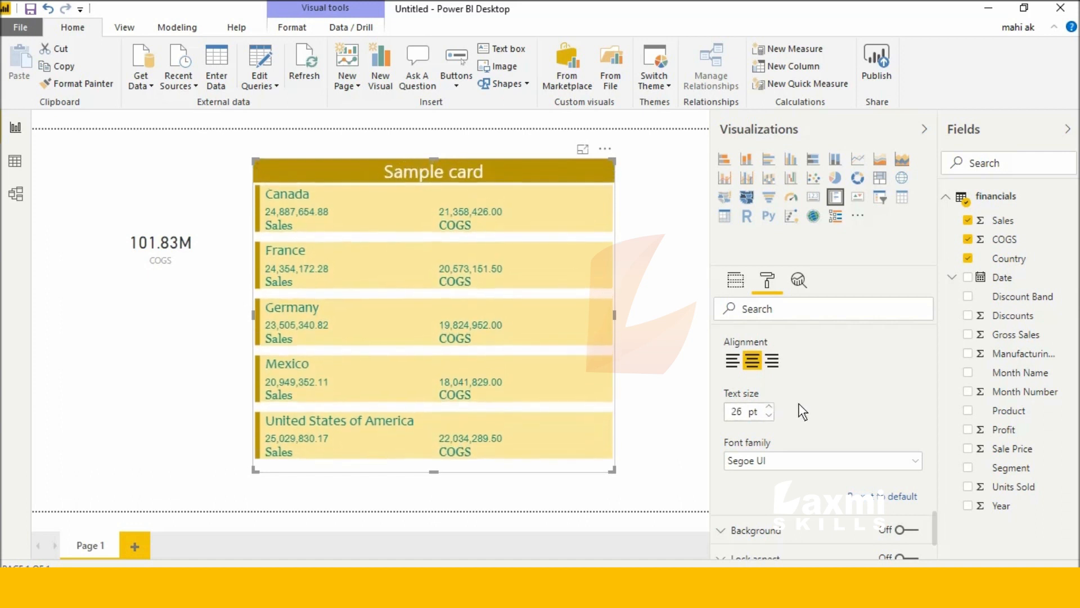
Change the title's font family to Candara
scroll(799, 403, "down", 2)
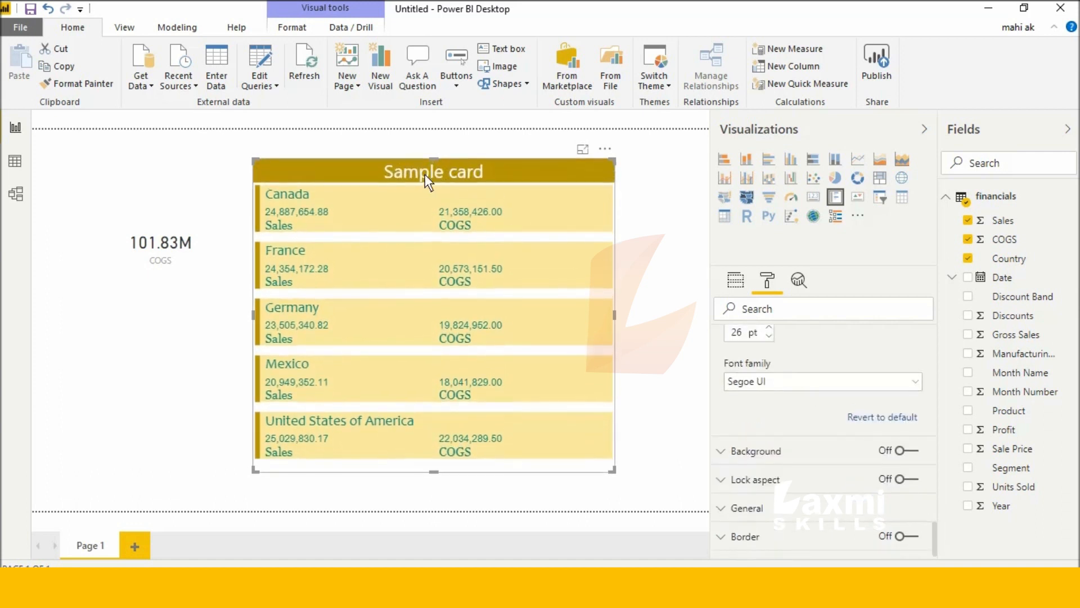
left_click(751, 381)
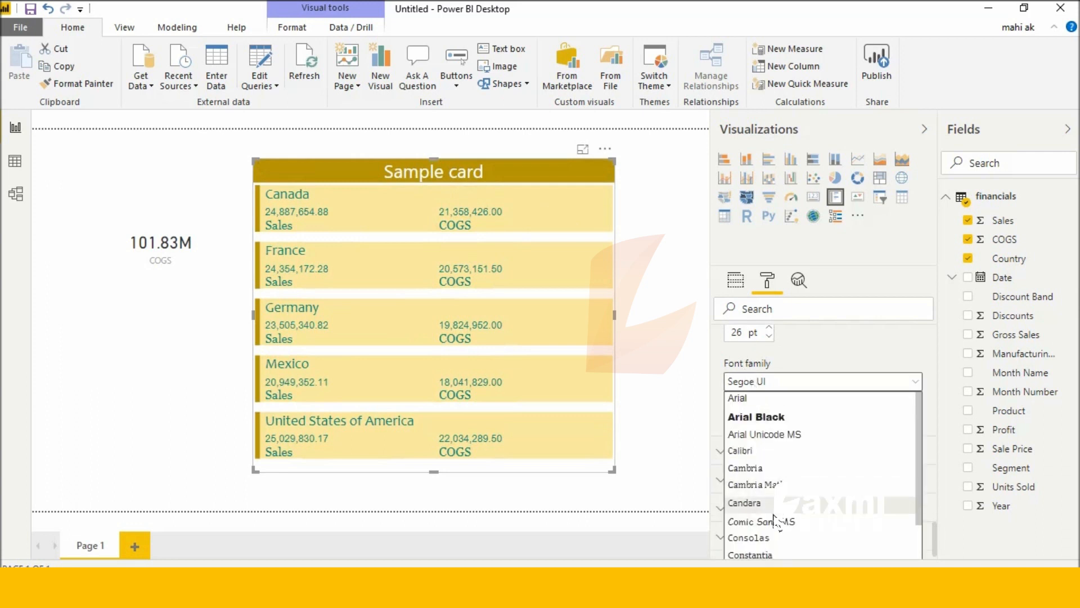
left_click(754, 503)
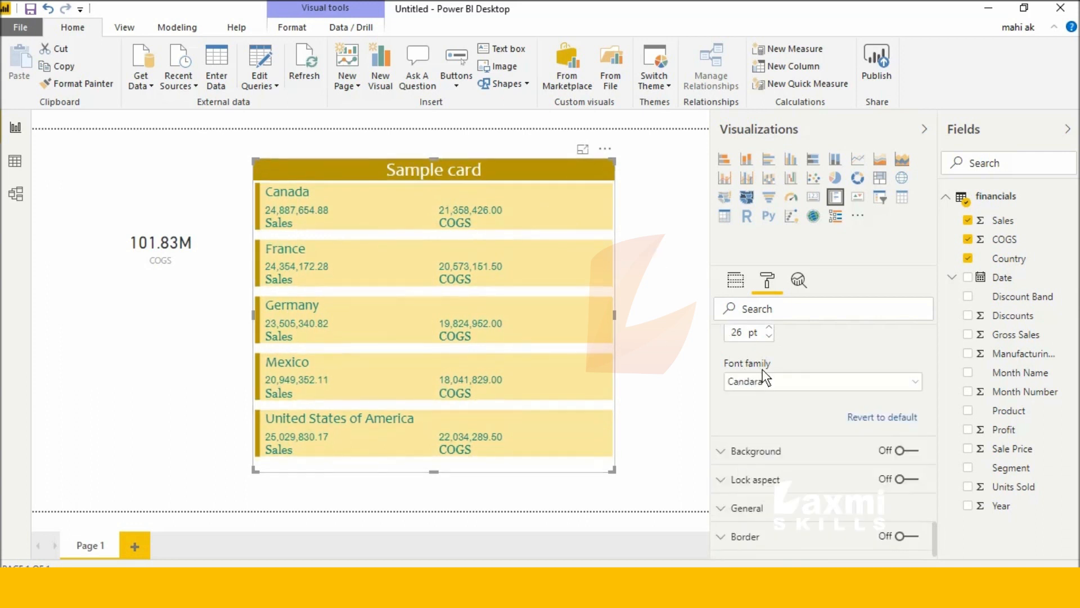
Turn on the background of the whole multi-row card visual and color it light blue
scroll(763, 372, "down", 1)
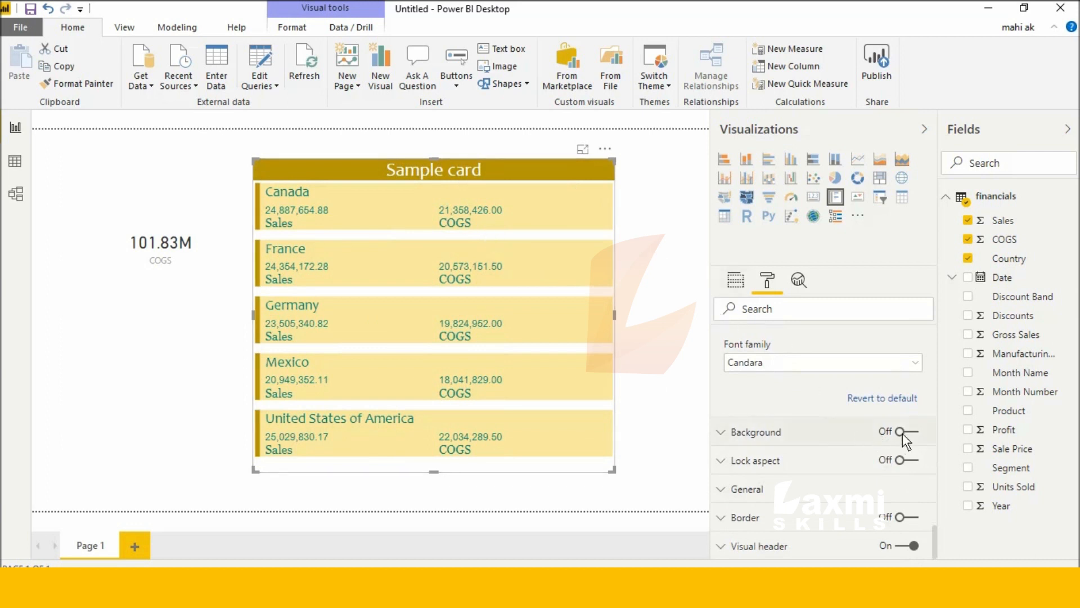
left_click(823, 434)
scroll(829, 429, "down", 3)
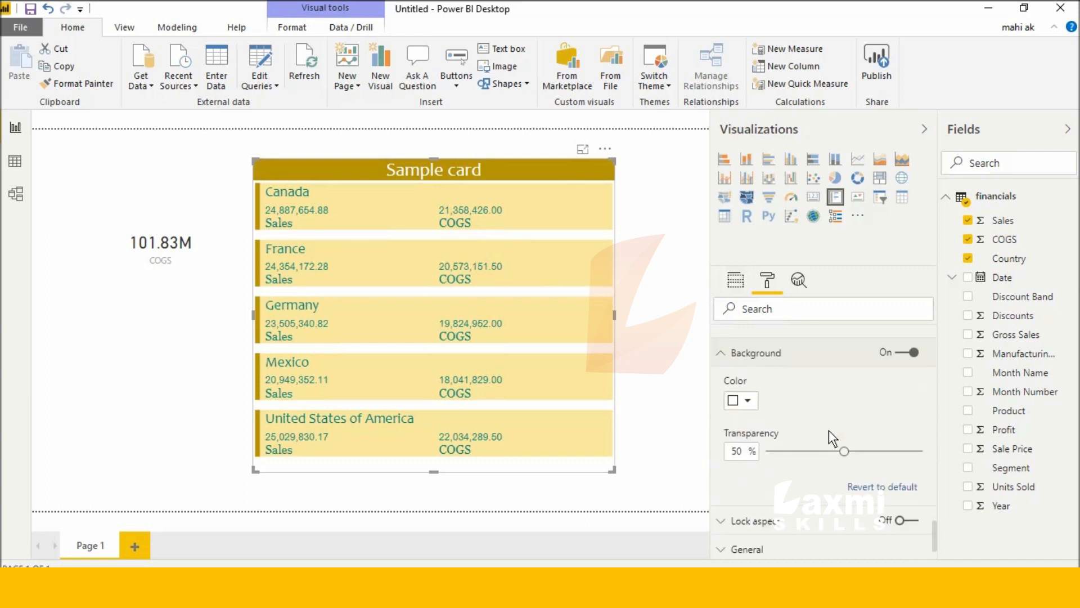
scroll(769, 413, "down", 3)
scroll(740, 381, "up", 3)
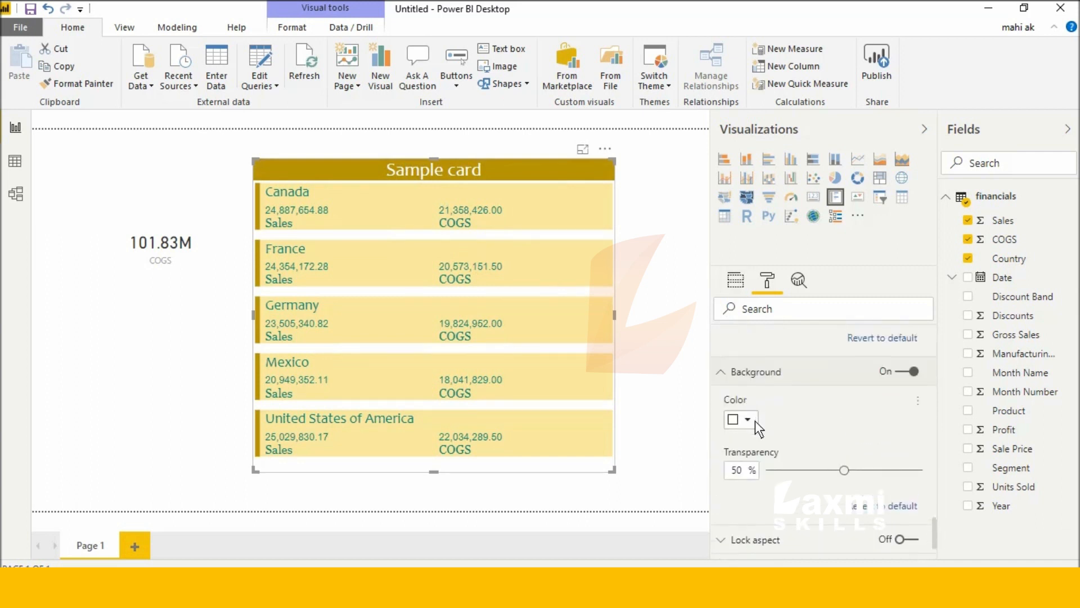
left_click(748, 419)
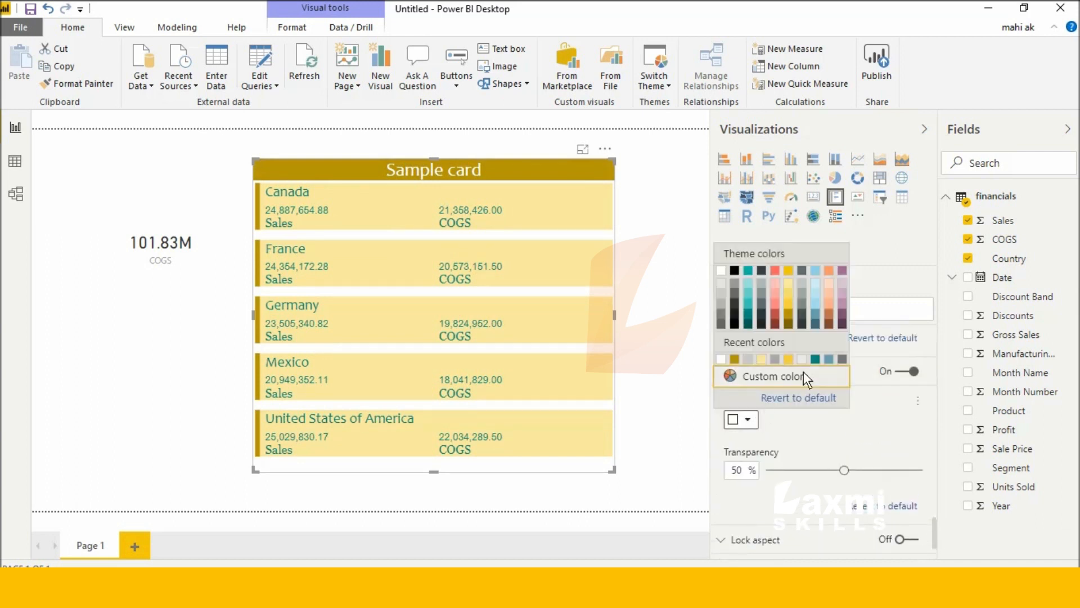
left_click(816, 311)
scroll(765, 406, "down", 2)
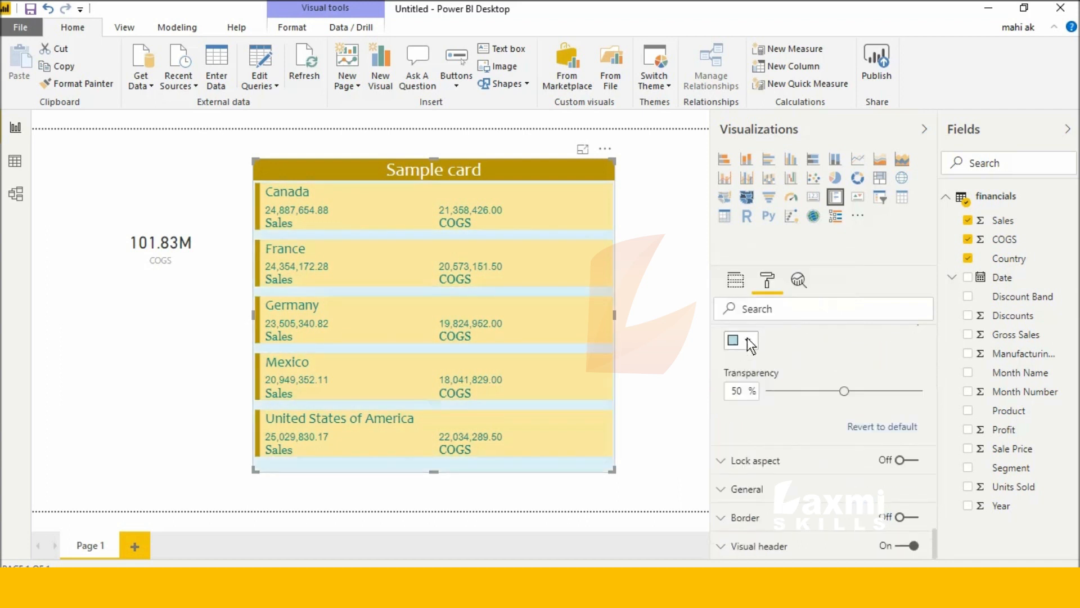
Change the visual's background color to light yellow and set its transparency to 46%
left_click(749, 341)
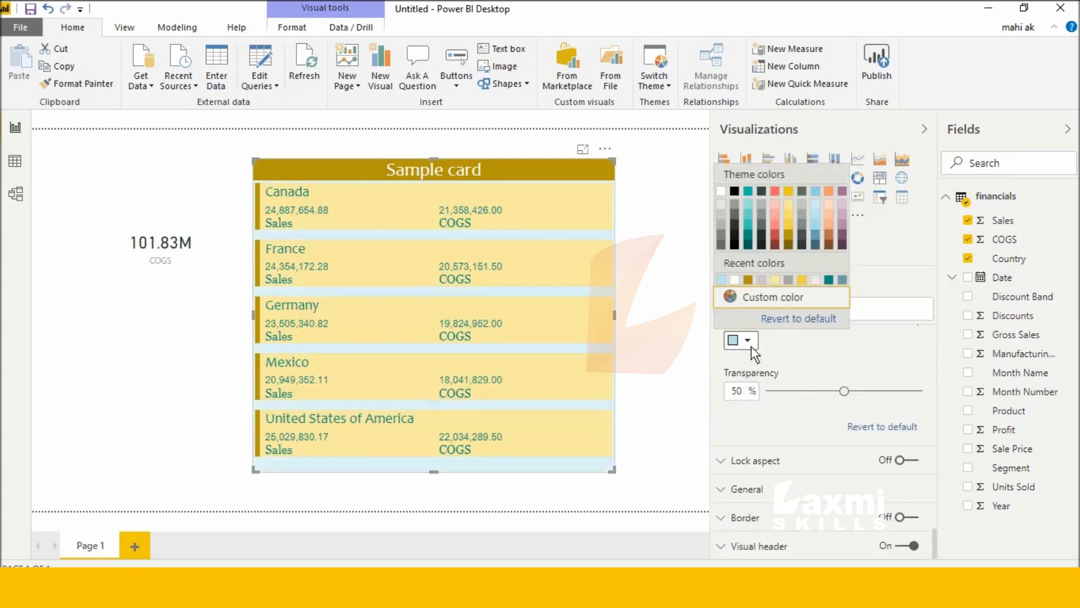
left_click(790, 204)
mouse_move(844, 391)
left_mouse_down()
mouse_move(876, 392)
mouse_move(837, 391)
left_mouse_up()
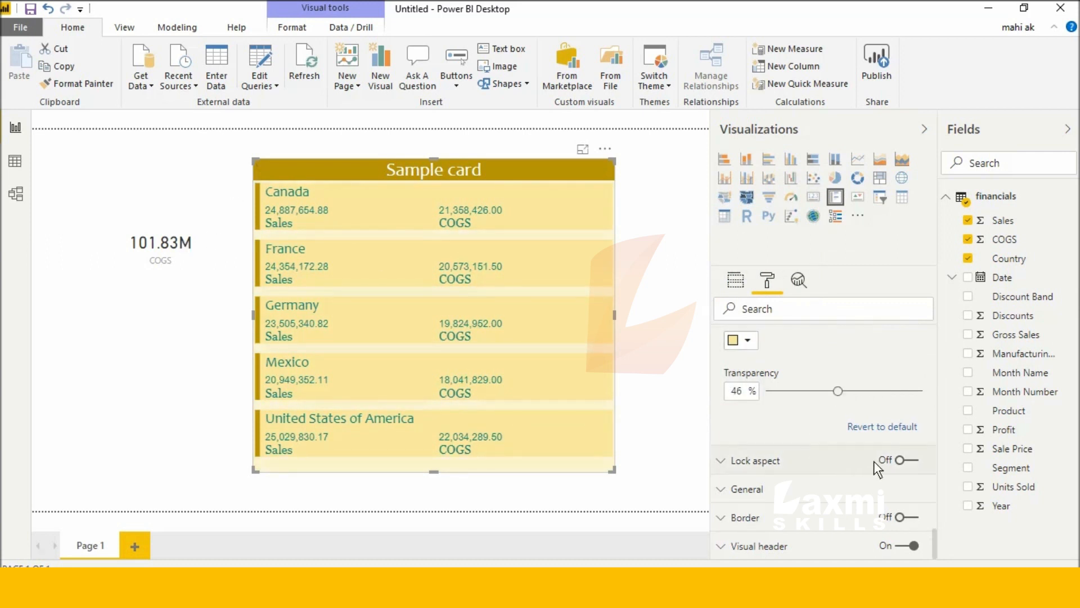
Turn on Lock aspect for the card and open its General position and size settings
left_click(899, 459)
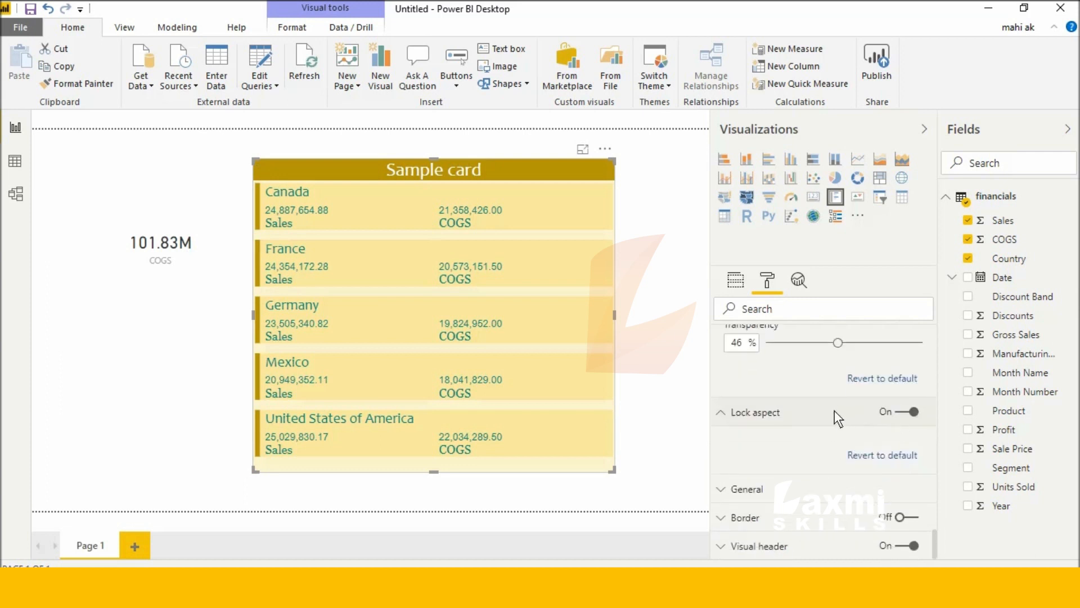
left_click(805, 490)
scroll(795, 448, "down", 3)
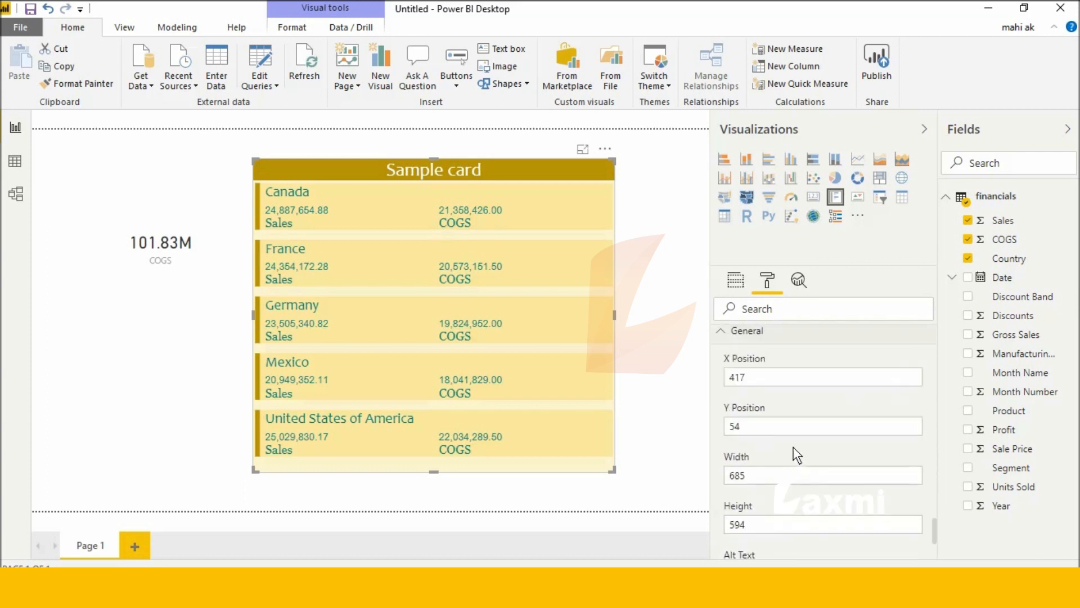
Move the multi-row card around the page to a Y position of about 70, and resize its height to about 618
left_click_drag(552, 164, 519, 146)
left_click_drag(412, 451, 424, 479)
mouse_move(486, 149)
left_mouse_down()
mouse_move(503, 187)
mouse_move(483, 142)
left_mouse_up()
left_click_drag(408, 470, 412, 453)
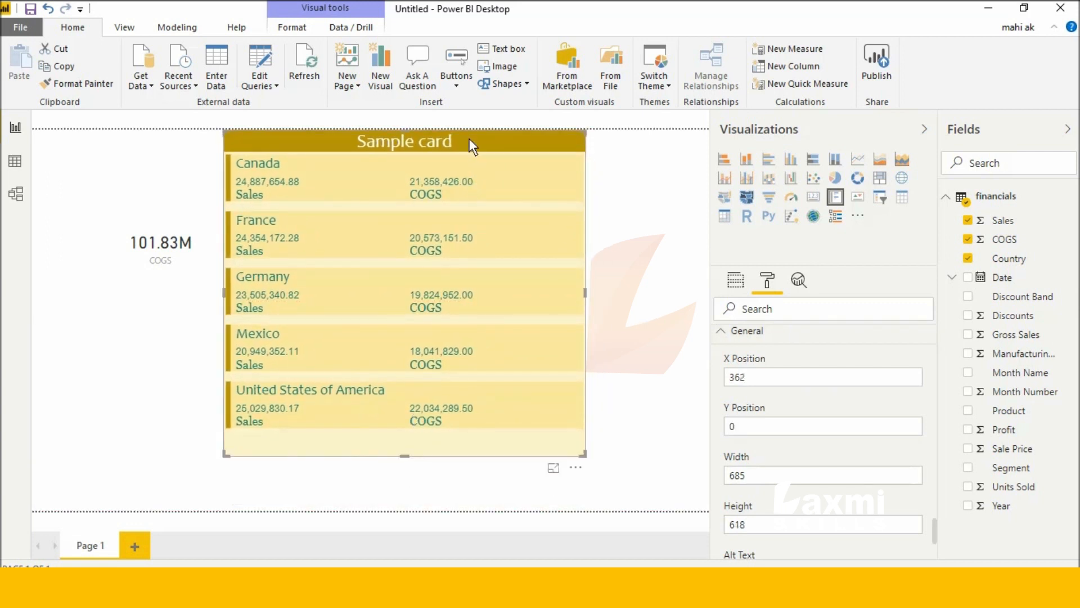
left_click_drag(470, 145, 485, 173)
scroll(749, 350, "down", 3)
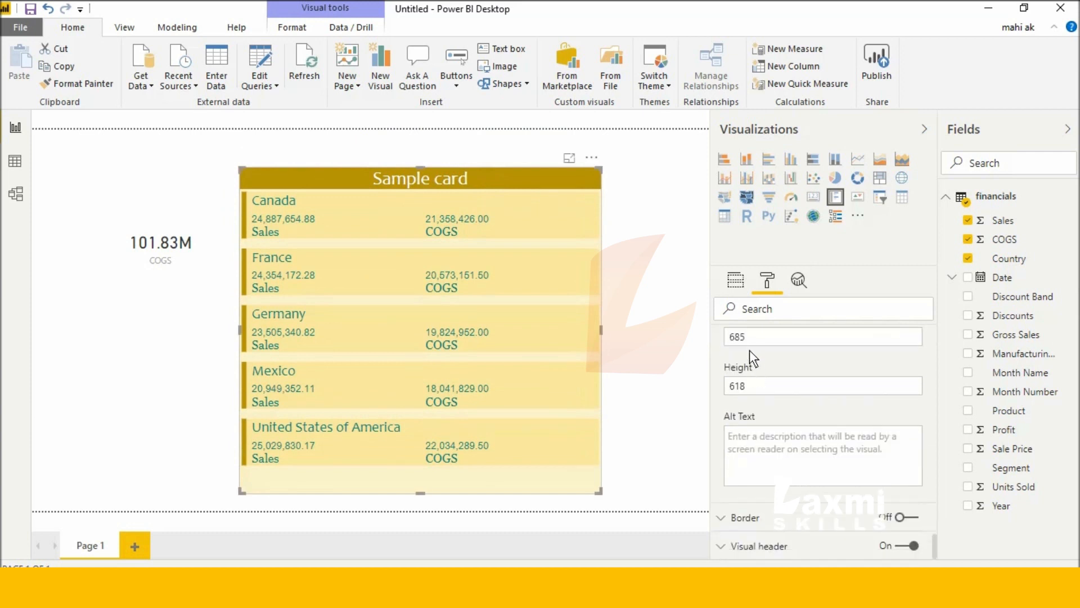
scroll(750, 350, "up", 2)
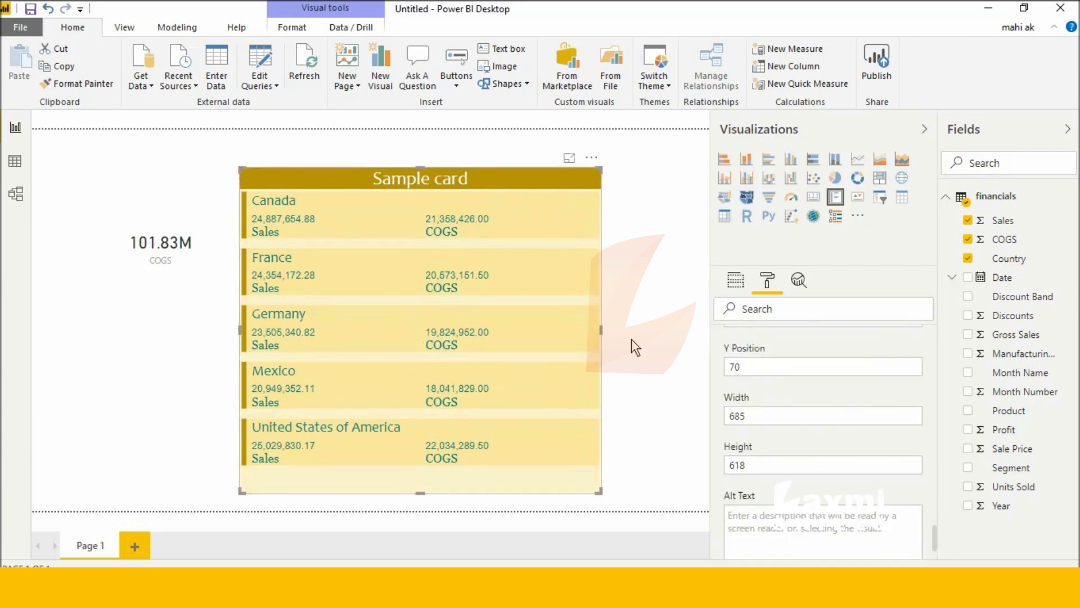
Enlarge the multi-row card on the page to a width of about 761 and a height of about 630
left_click_drag(600, 327, 641, 332)
mouse_move(441, 170)
left_mouse_down()
mouse_move(458, 430)
mouse_move(448, 162)
left_mouse_up()
Turn on the card's border, color it the darkest gold theme shade, and set its corner radius to 30
scroll(777, 414, "down", 1)
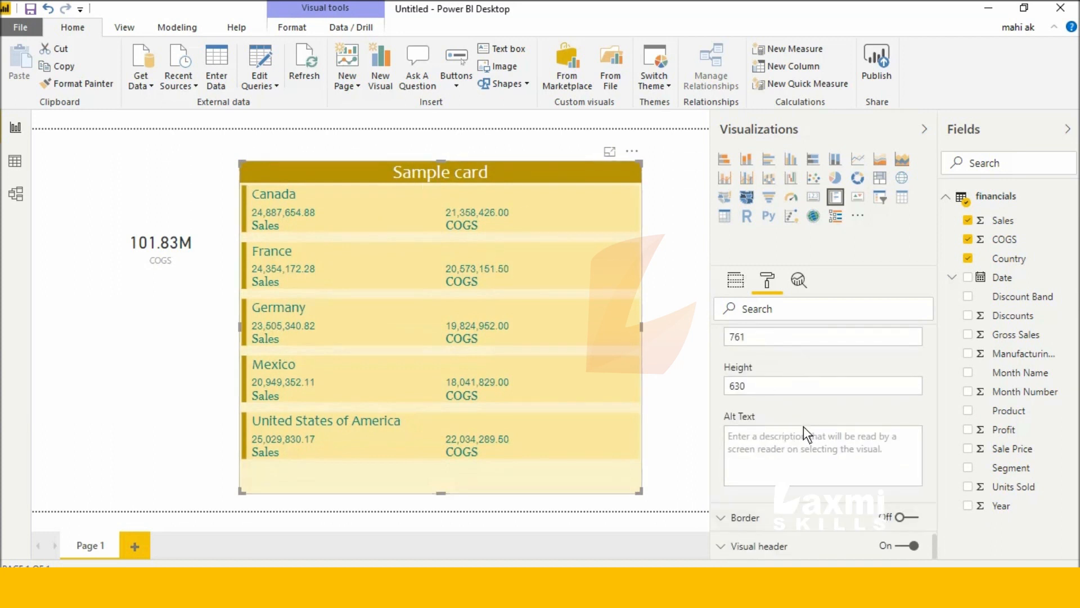
left_click(909, 514)
left_click(822, 515)
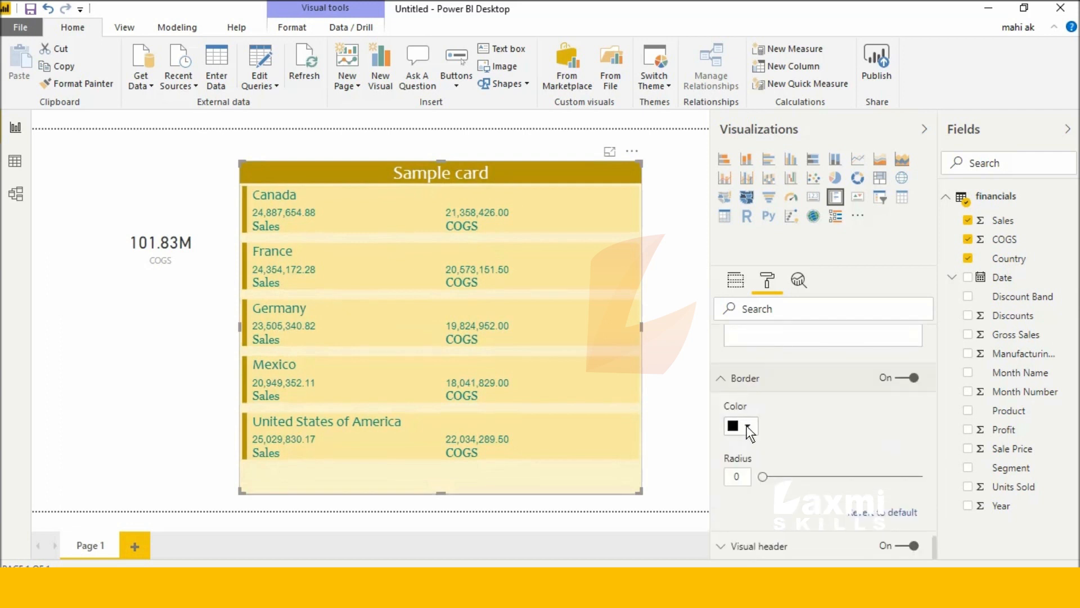
left_click(747, 426)
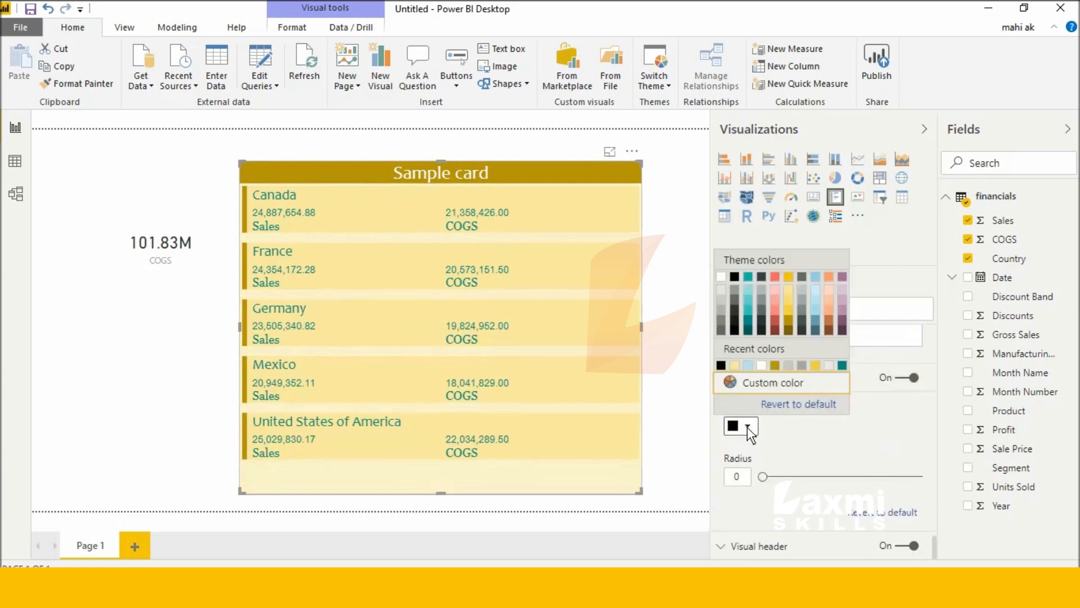
left_click(788, 330)
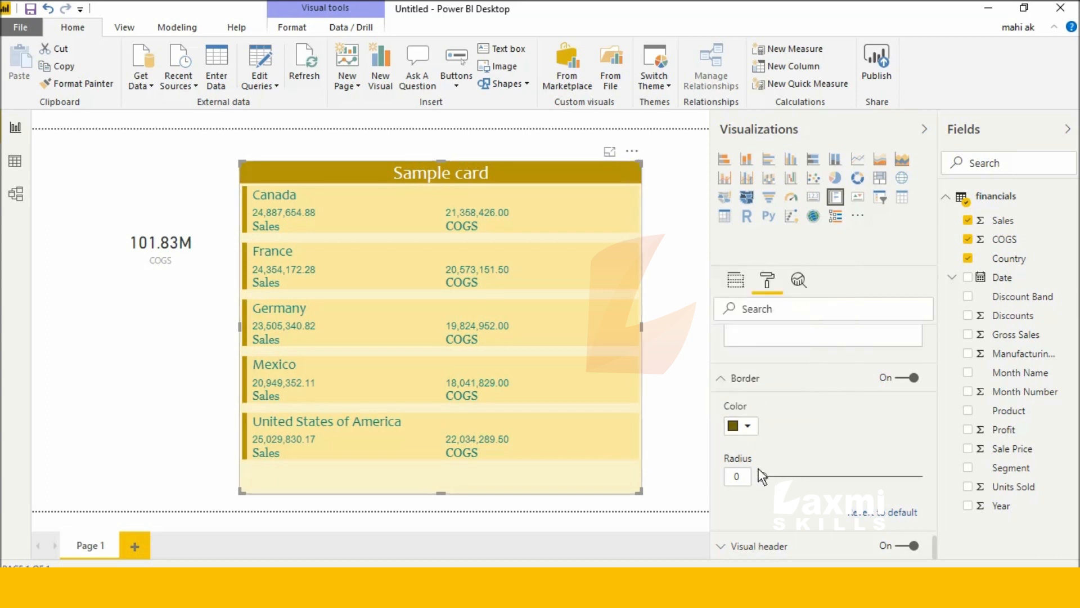
left_click_drag(764, 476, 919, 478)
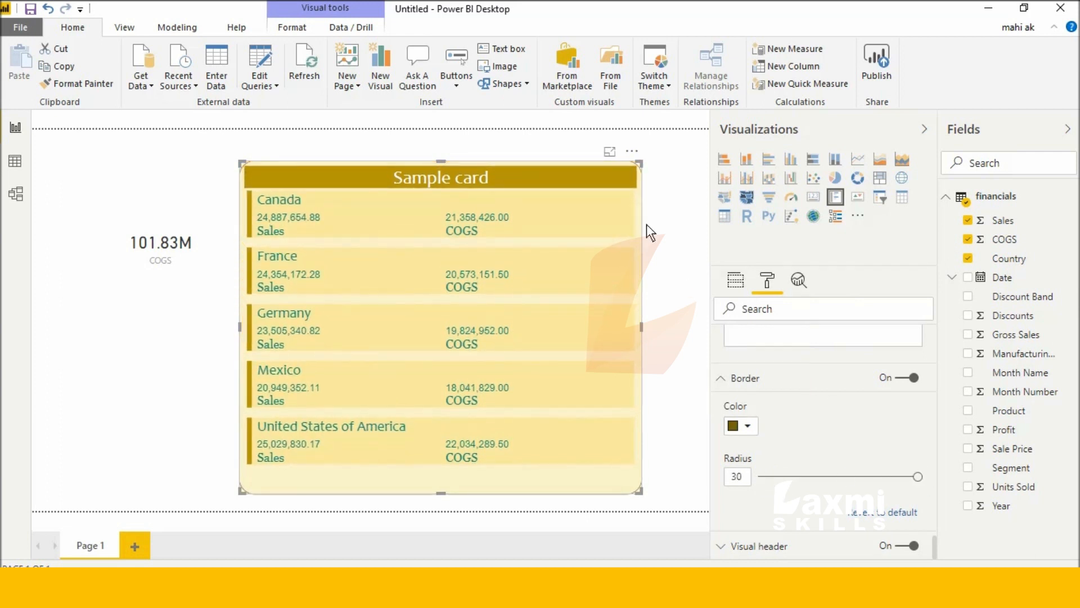
Examine the card's more-options menu, including the fields it can be sorted by
left_click(626, 184)
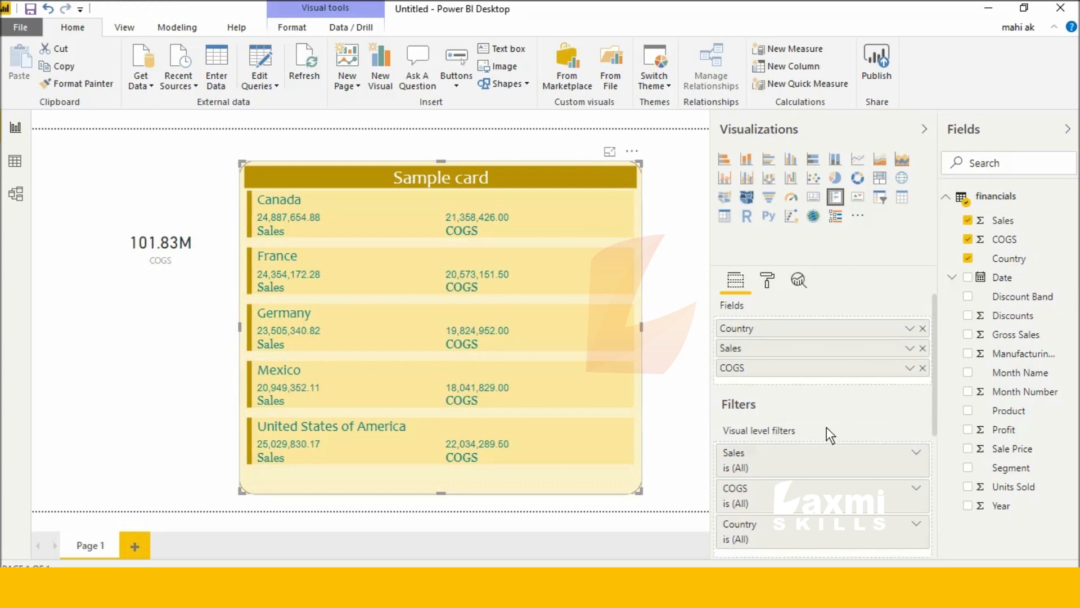
scroll(826, 427, "down", 4)
left_click(768, 280)
scroll(816, 534, "down", 2)
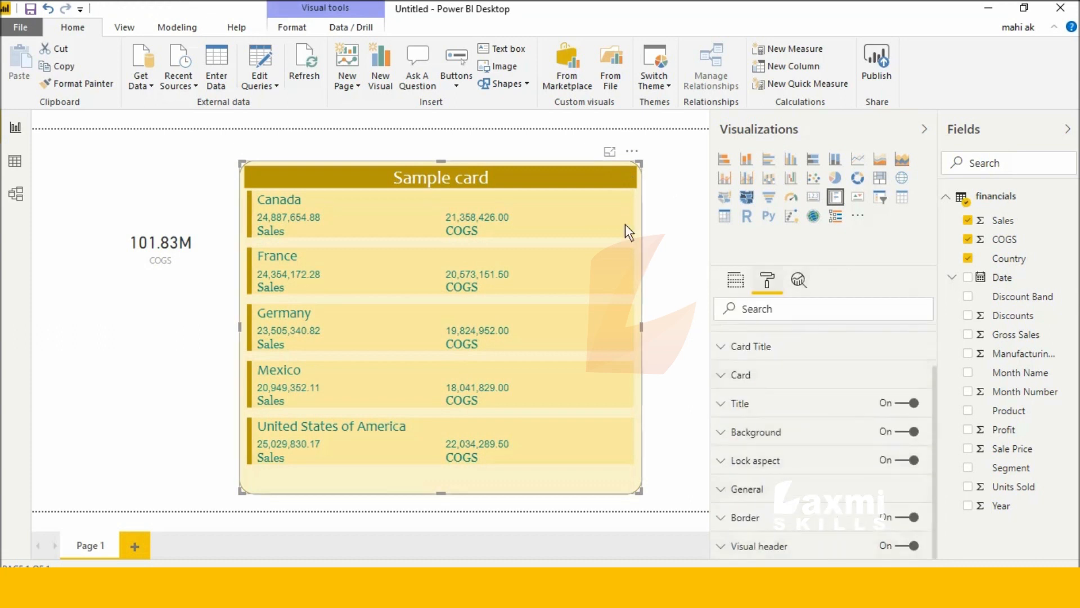
left_click(632, 152)
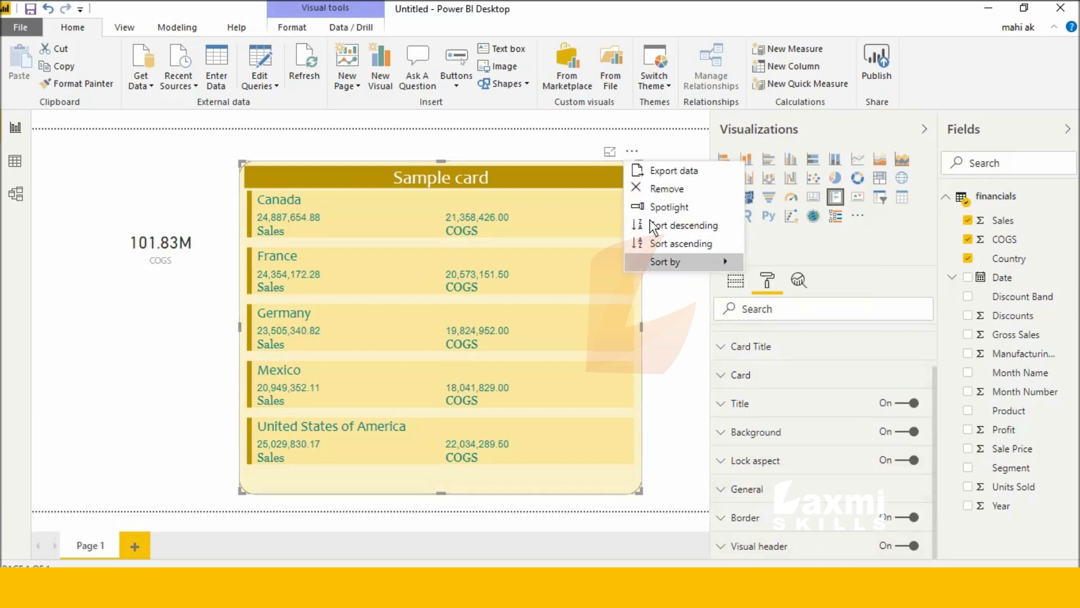
mouse_move(698, 258)
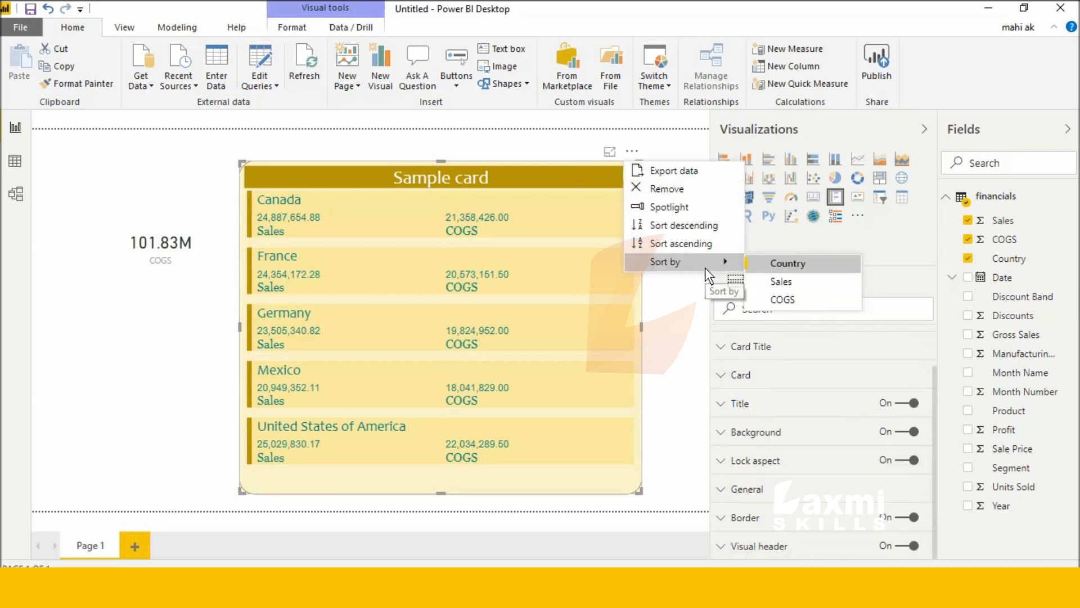
left_click(583, 168)
Open the visual header settings and review the color, transparency and icon options they offer
left_click(812, 547)
scroll(812, 547, "down", 5)
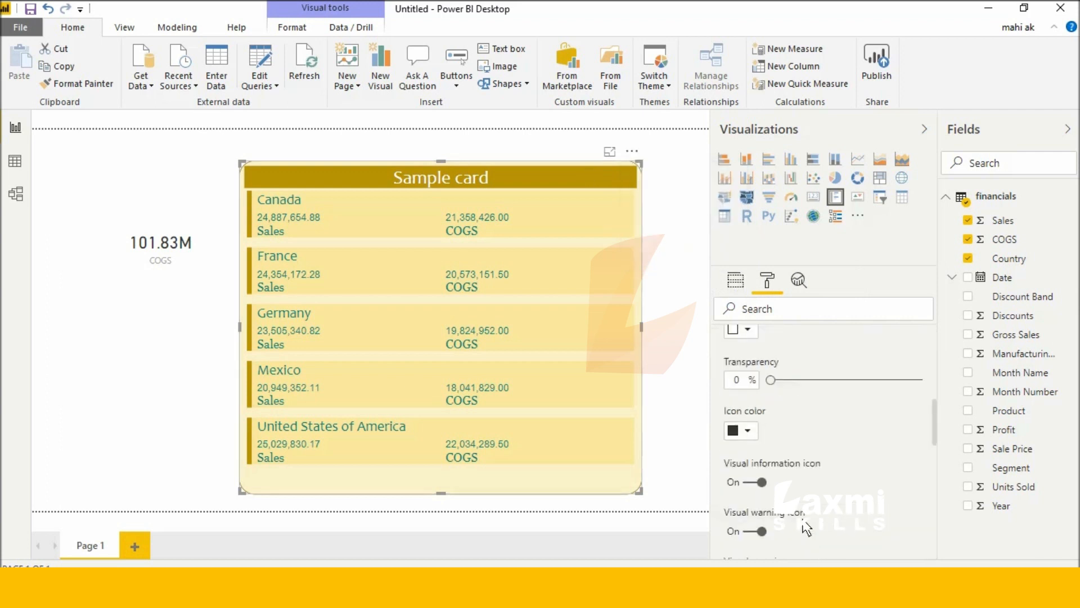
scroll(790, 485, "up", 5)
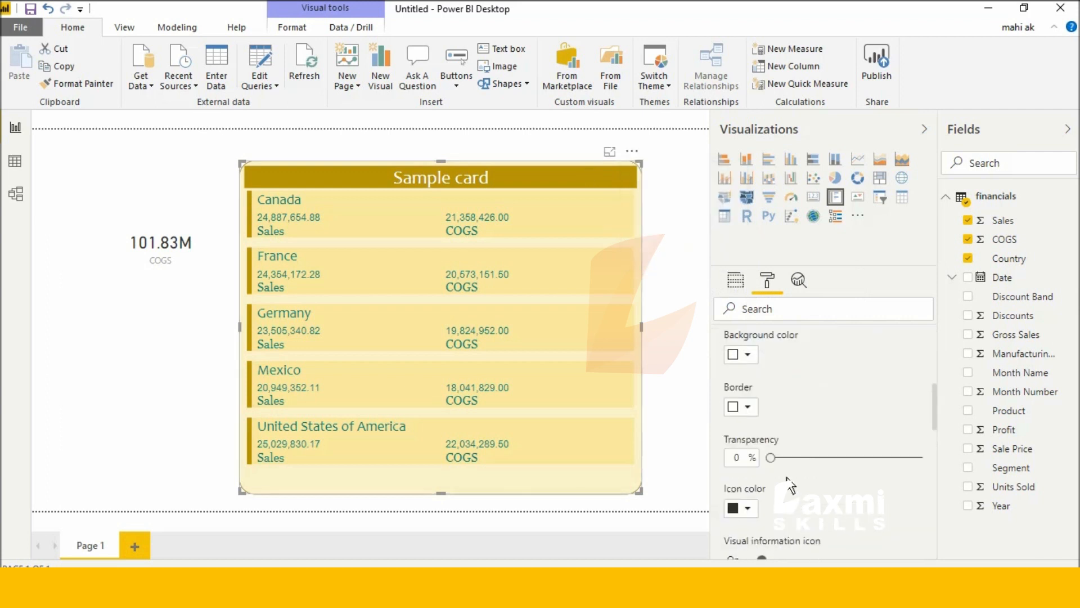
left_click(630, 151)
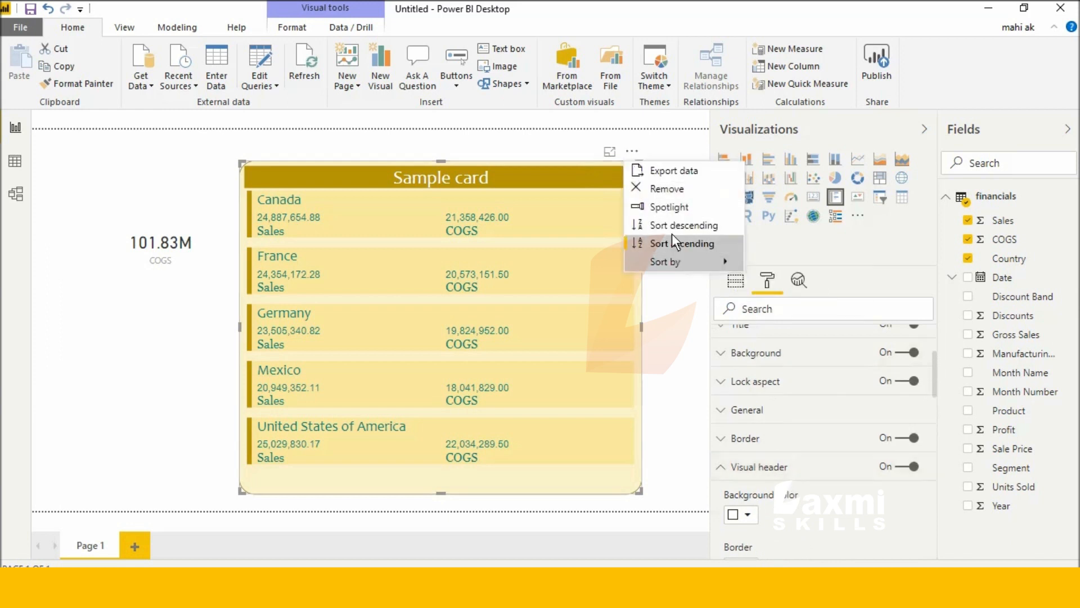
scroll(817, 474, "down", 10)
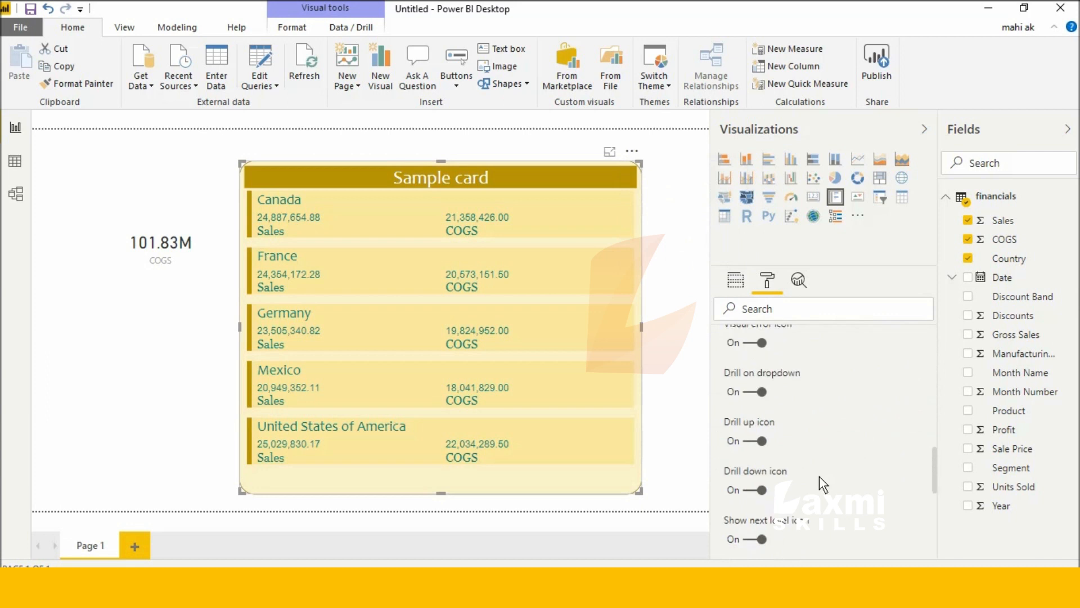
scroll(819, 476, "up", 2)
scroll(820, 476, "down", 3)
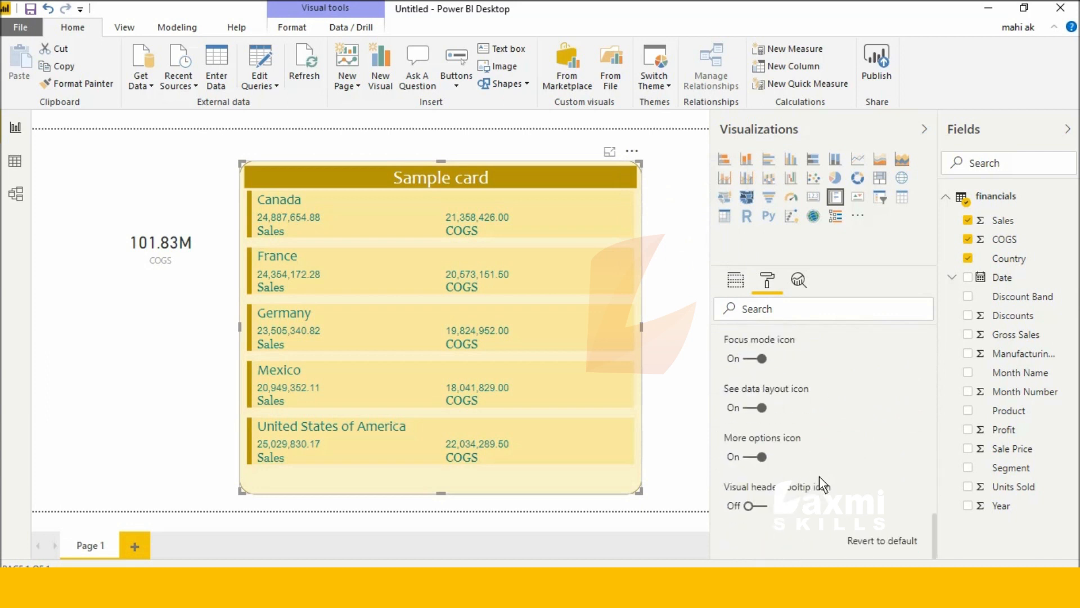
scroll(819, 476, "up", 10)
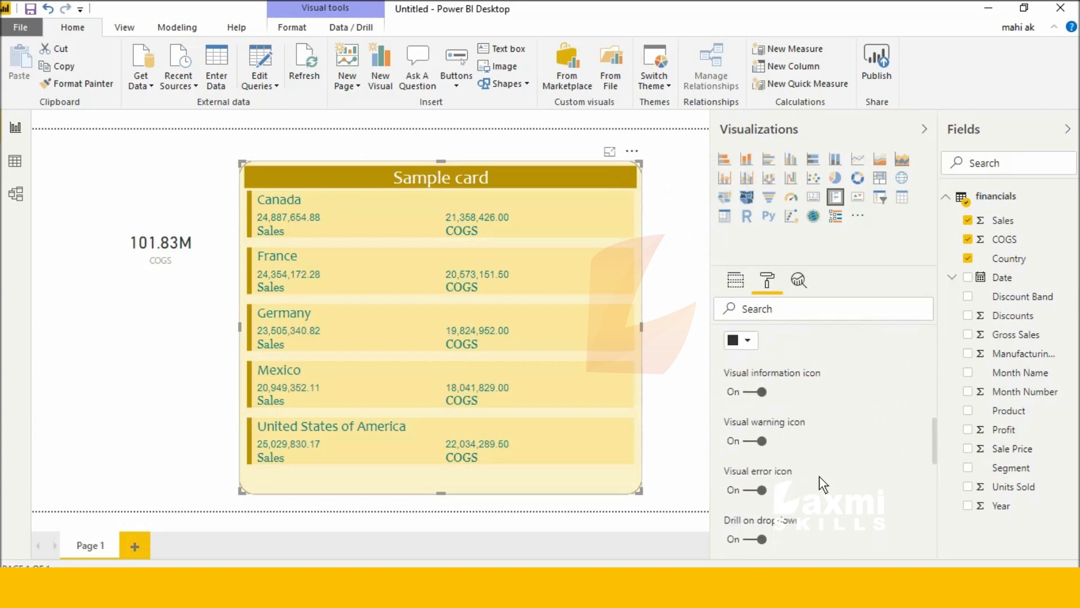
scroll(743, 400, "up", 2)
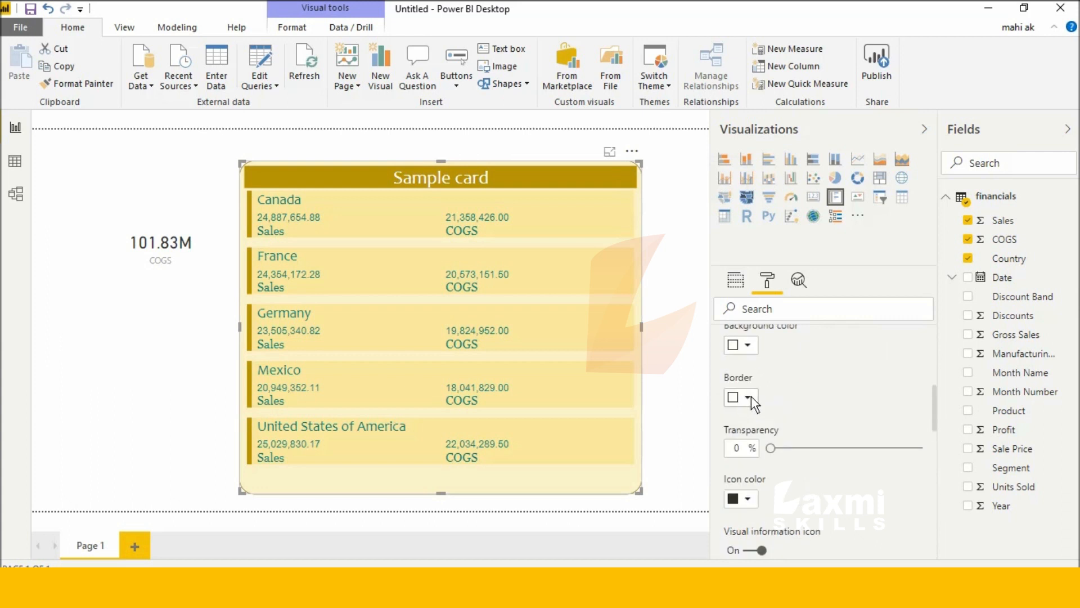
Set the visual header's background color to light blue and check it on the header's more-options menu
scroll(757, 404, "up", 2)
left_click(748, 424)
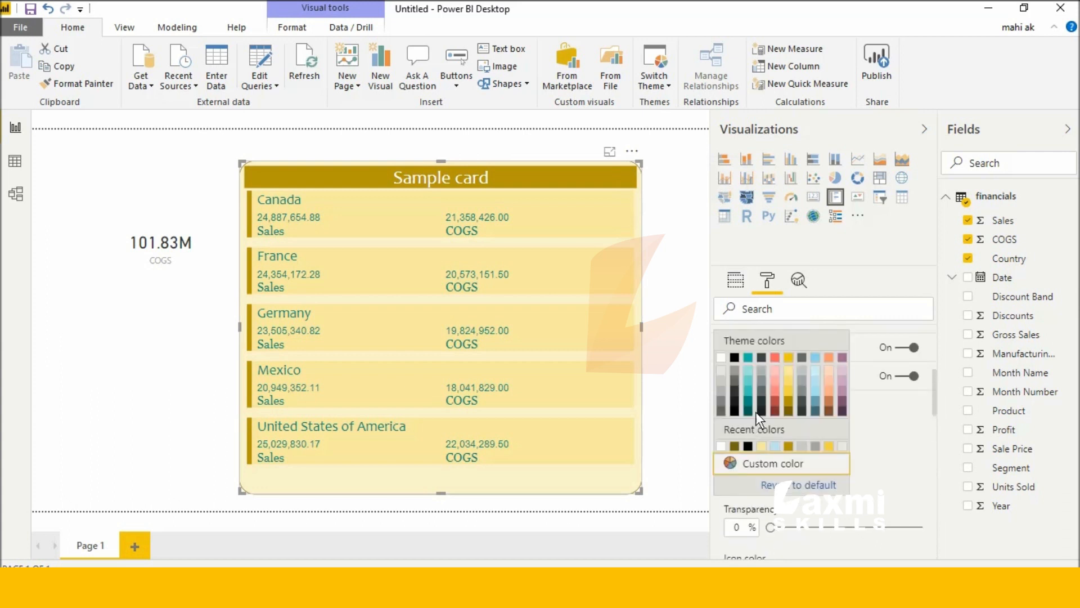
left_click(818, 372)
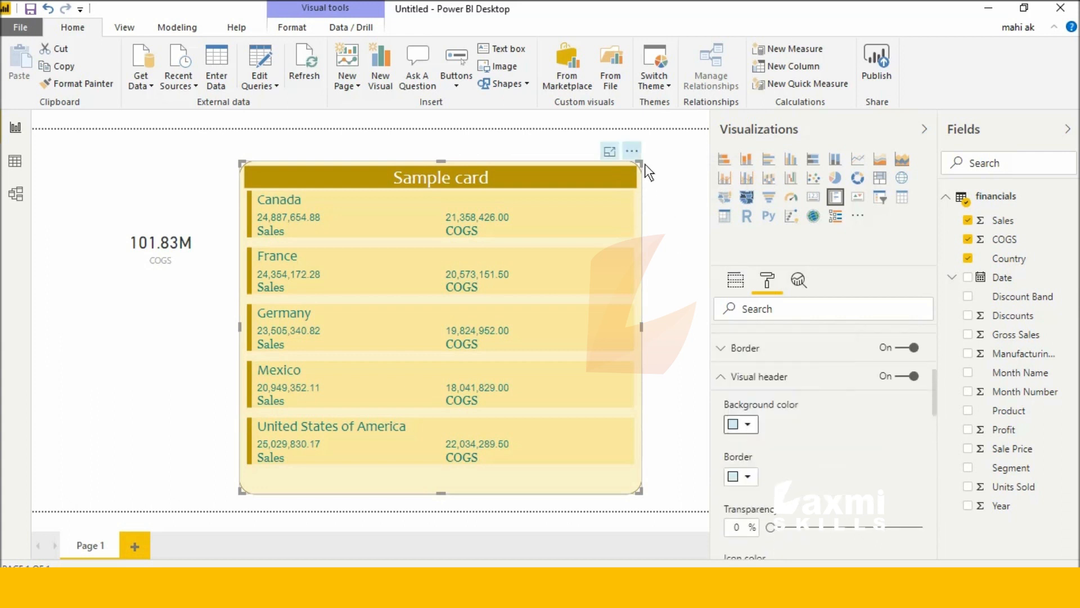
left_click(631, 151)
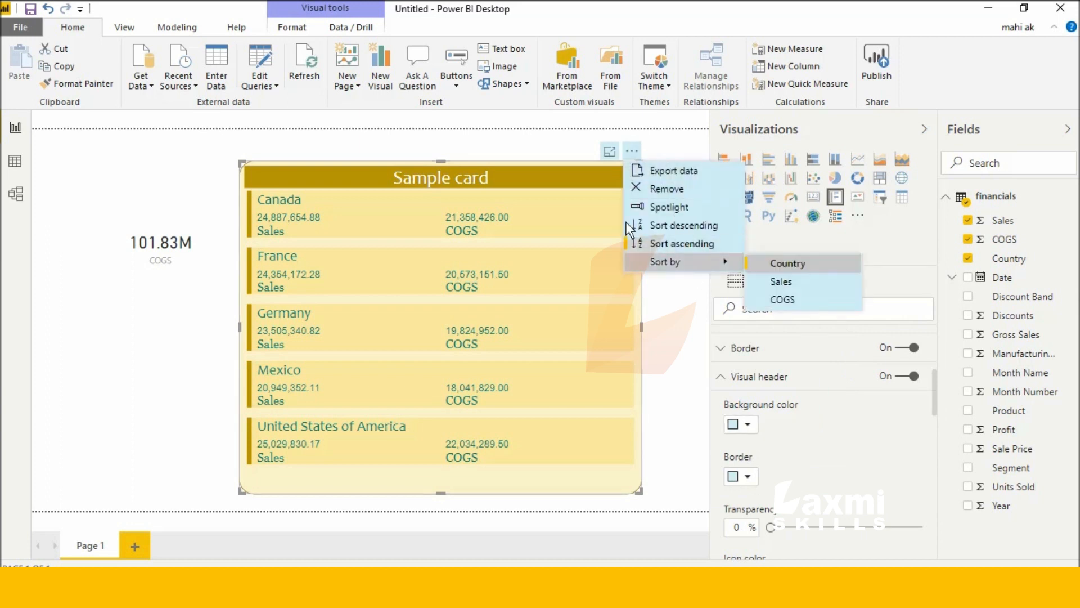
left_click(554, 178)
Turn on the visual header tooltip icon and set its tooltip text to "card"
scroll(846, 445, "down", 5)
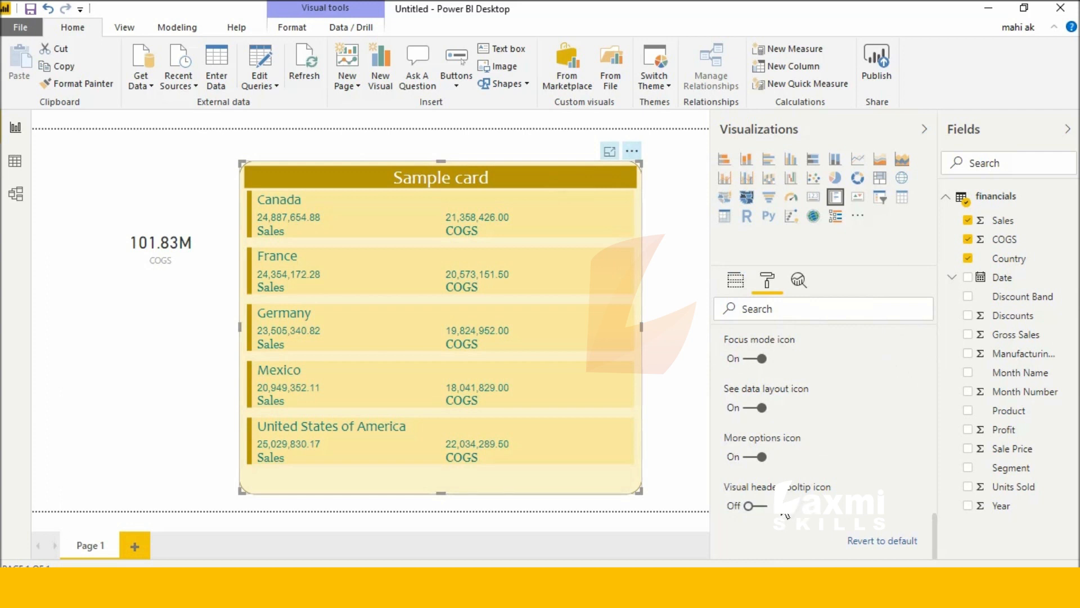
left_click(761, 505)
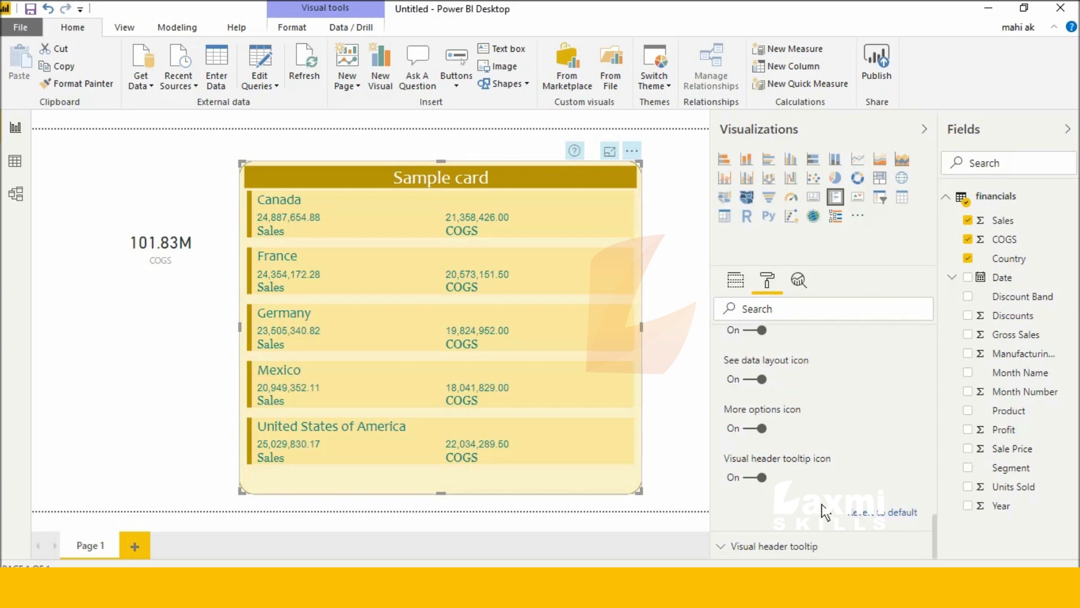
left_click(780, 548)
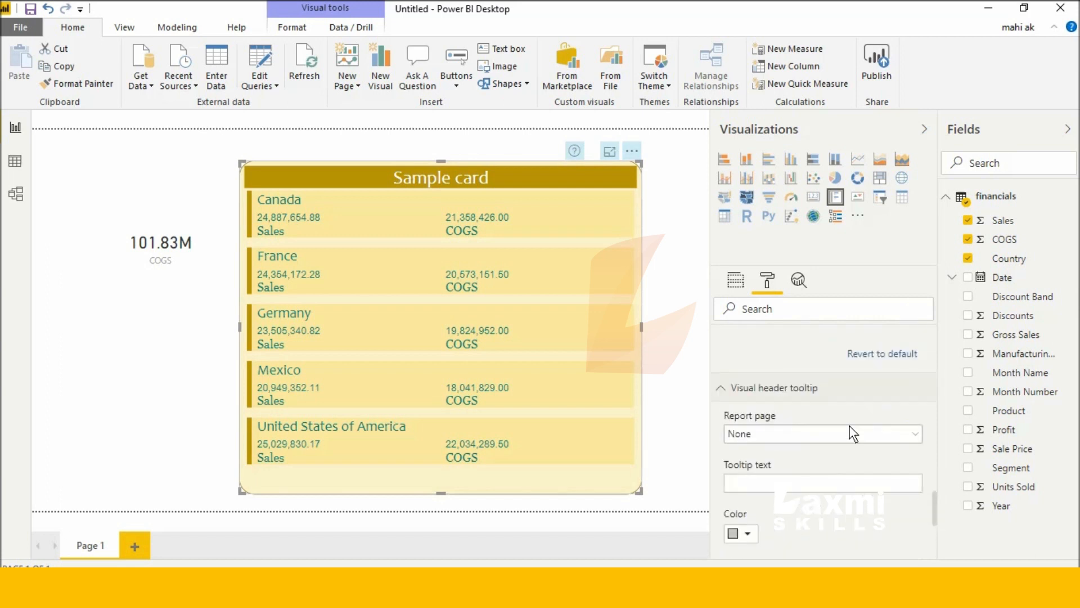
left_click(833, 407)
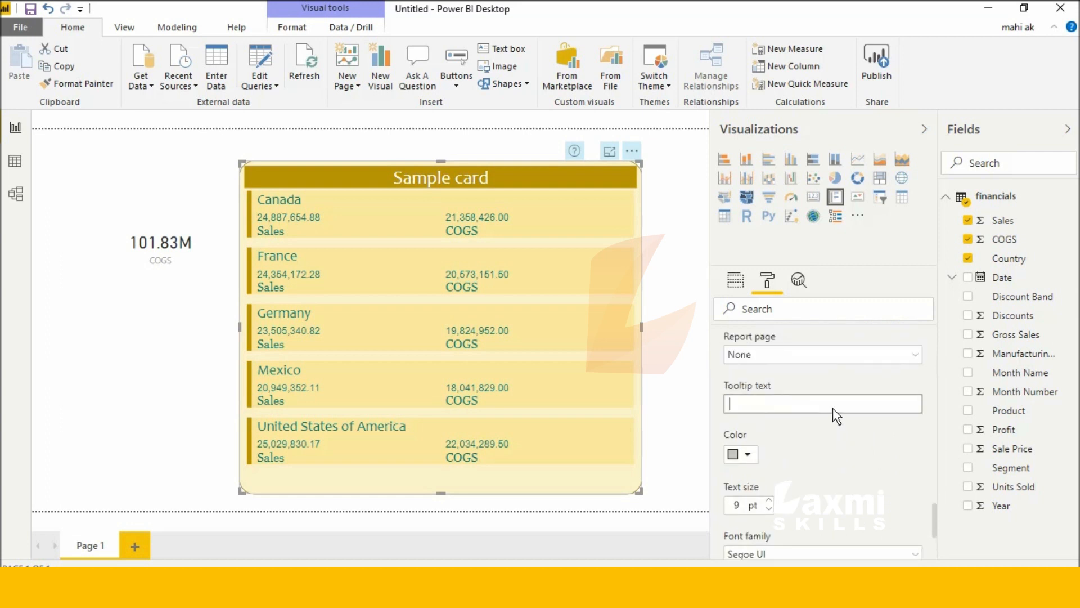
type("card")
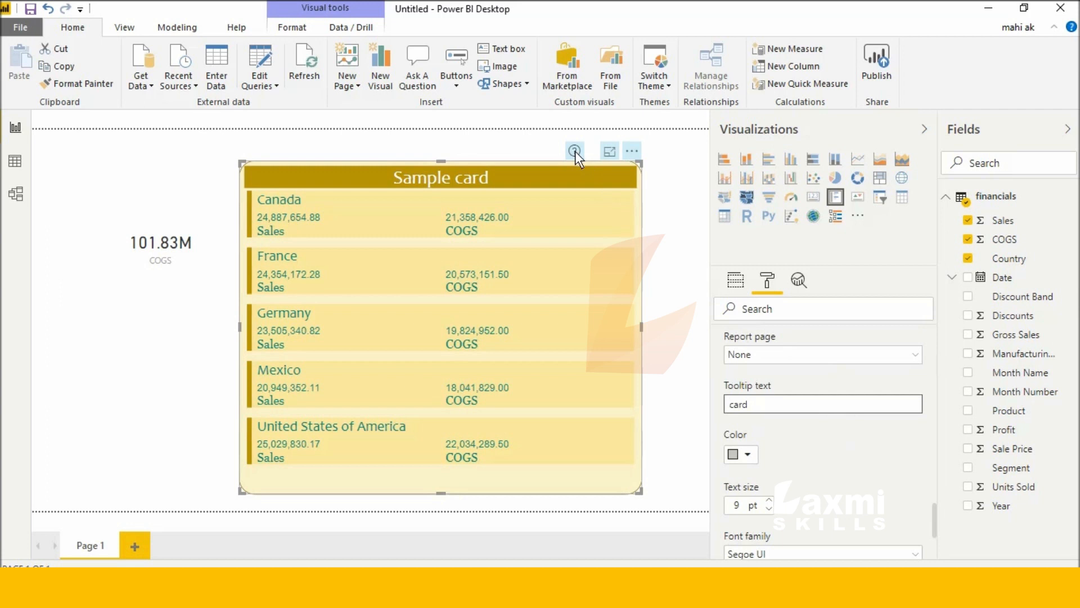
mouse_move(575, 151)
Set the header tooltip's text color to white and its text size to 20 pt
scroll(736, 396, "down", 3)
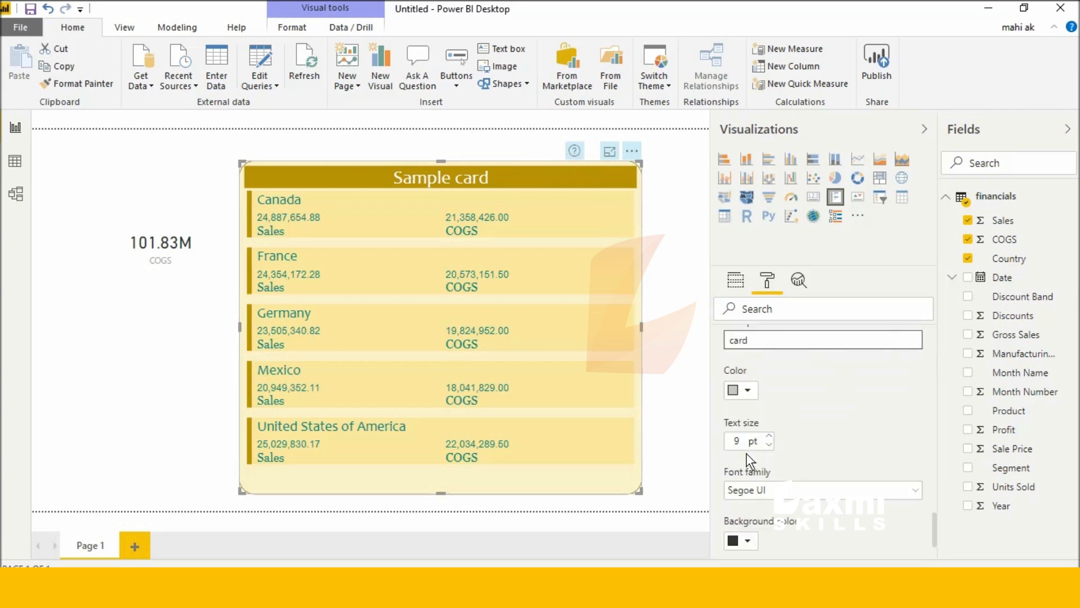
left_click(742, 375)
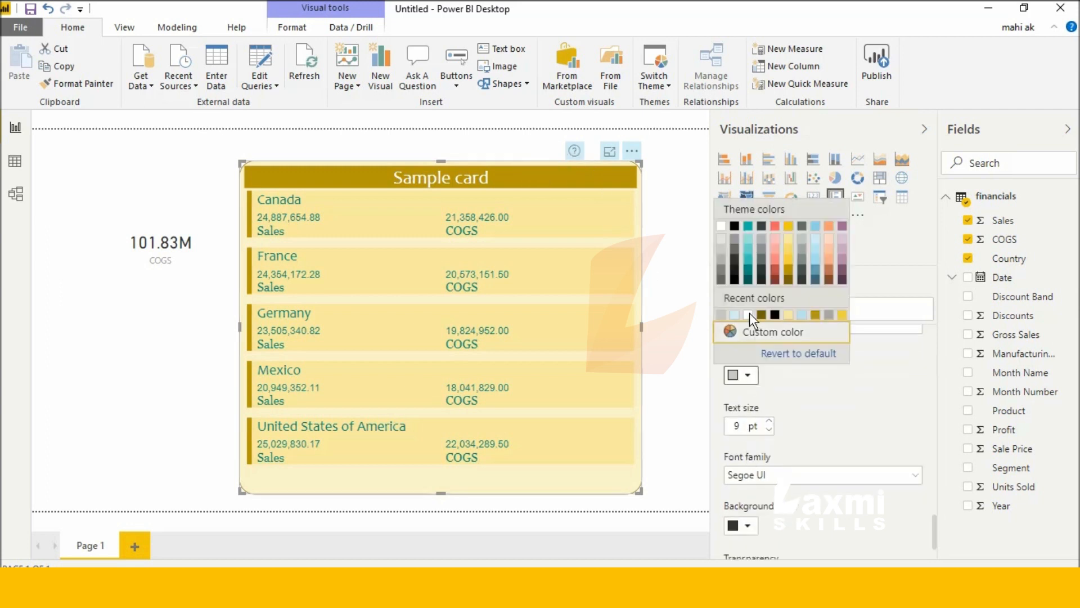
left_click(719, 225)
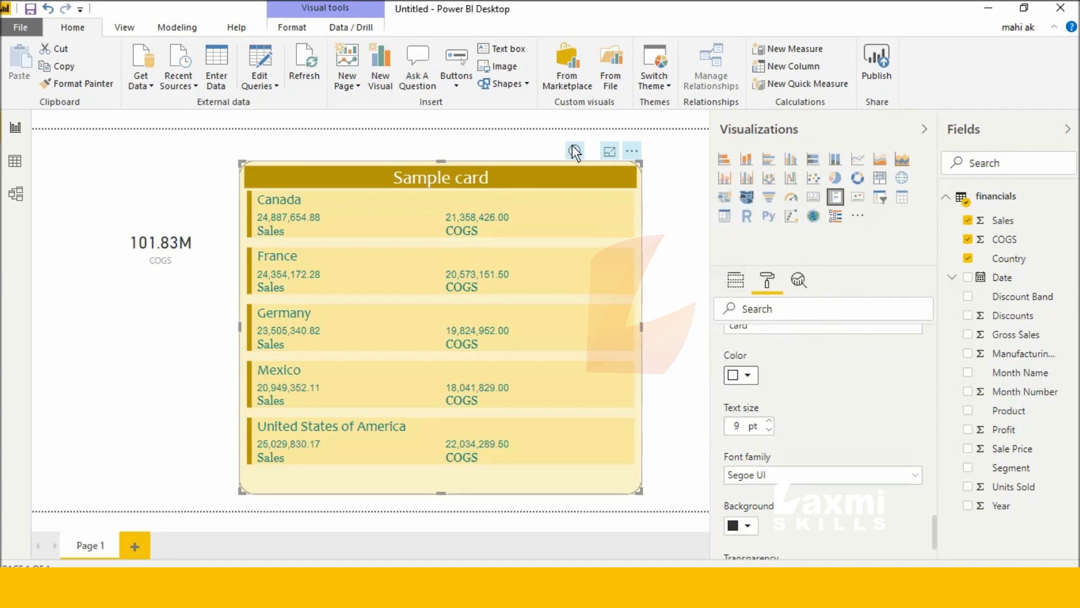
mouse_move(572, 145)
left_click(768, 421)
scroll(768, 420, "up", 10)
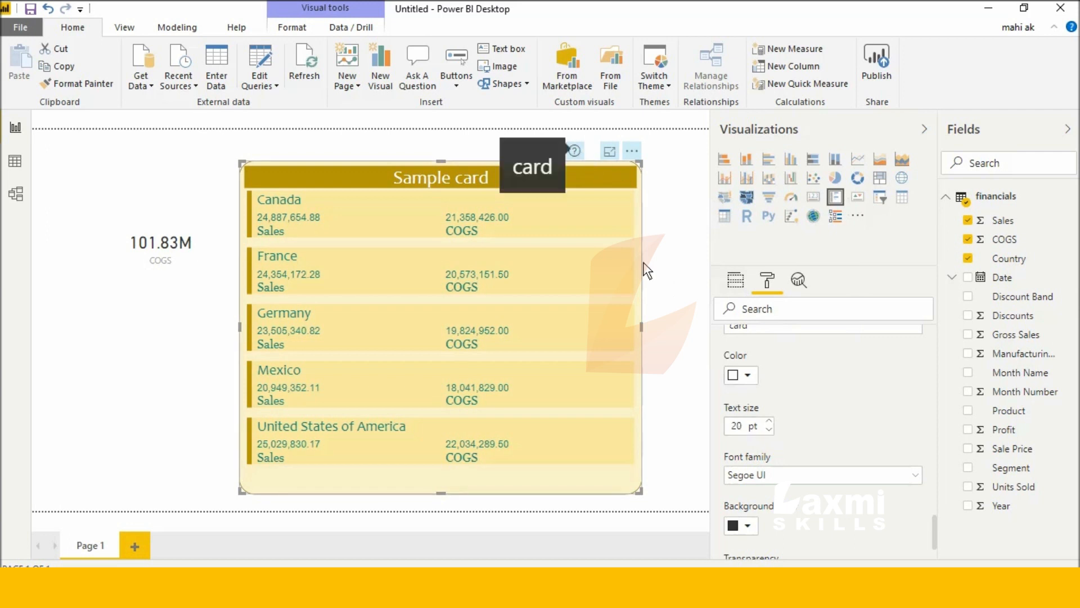
Set the header tooltip's font family to Arial Black
scroll(804, 495, "down", 2)
left_click(810, 404)
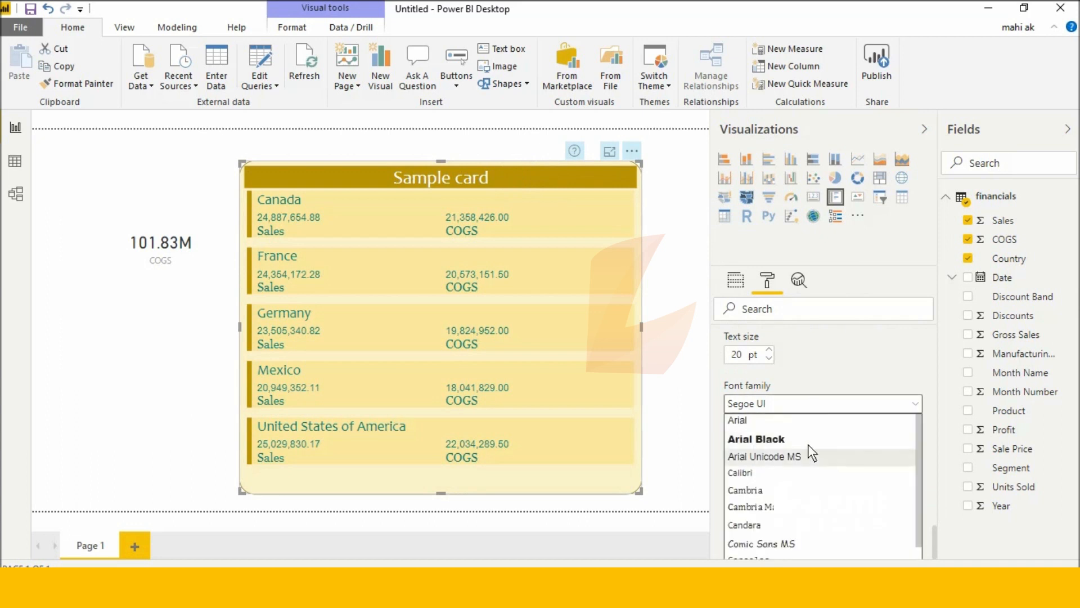
left_click(809, 440)
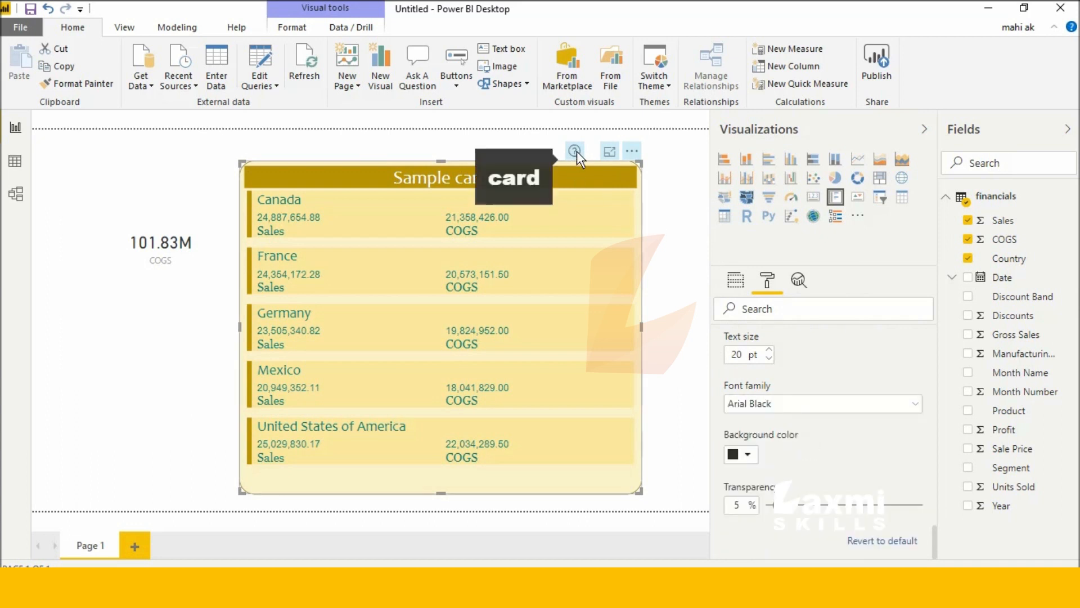
Change the header tooltip's font family to Candara and check the tooltip on the card
left_click(747, 455)
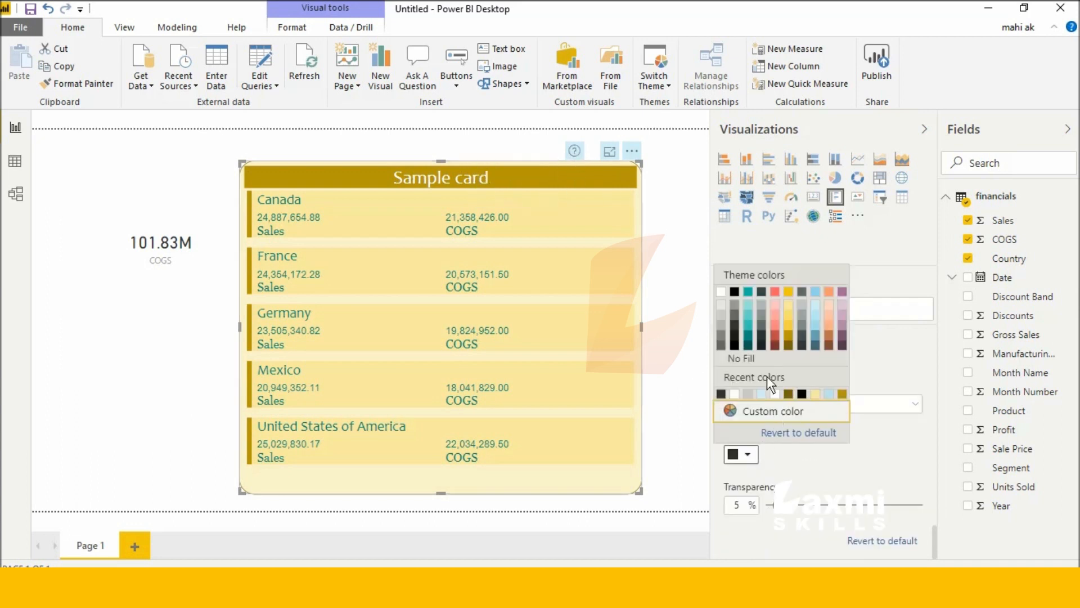
left_click(821, 471)
left_click(792, 395)
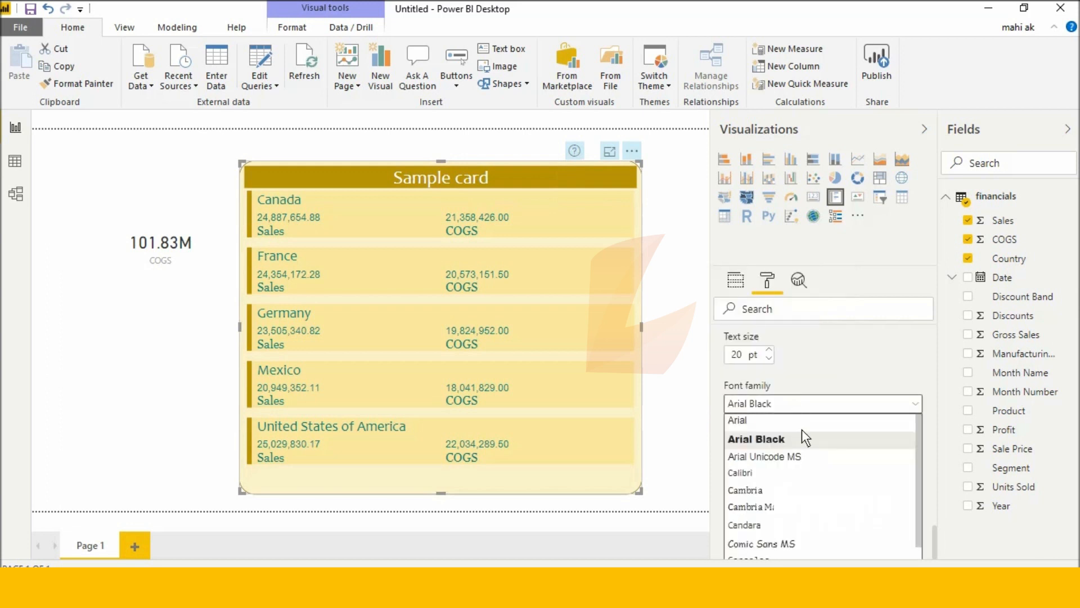
left_click(790, 523)
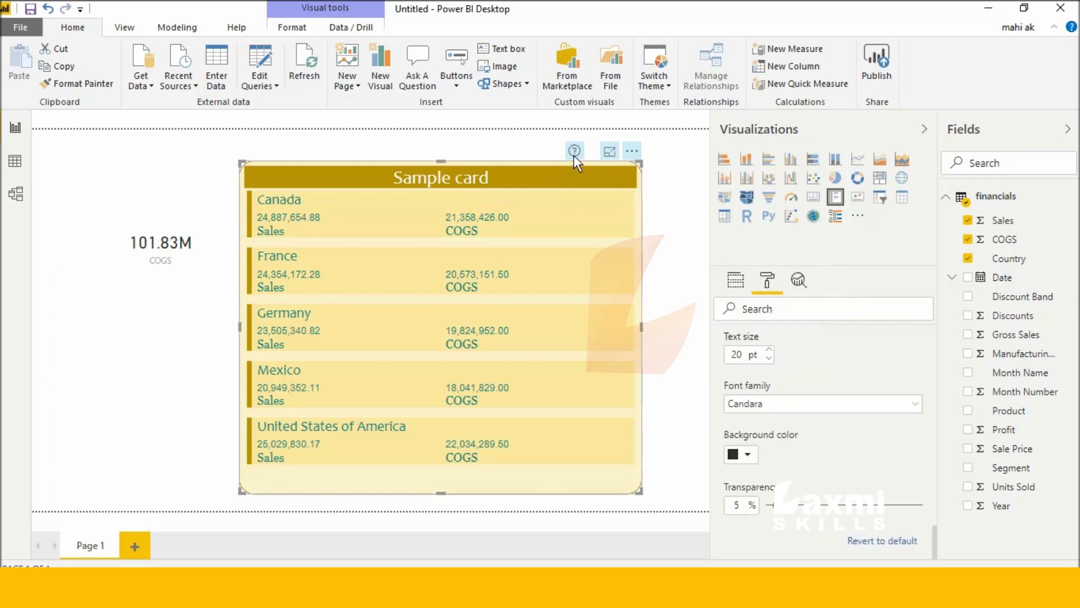
mouse_move(574, 155)
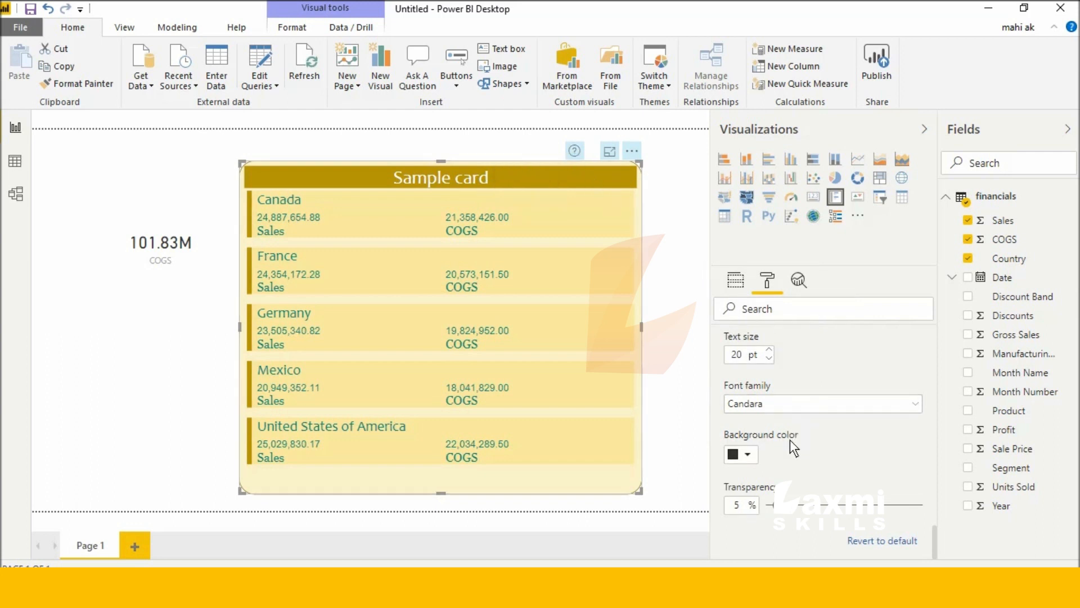
Set the header tooltip's background color to dark purple with 10% transparency and check the tooltip on the card
left_click(748, 455)
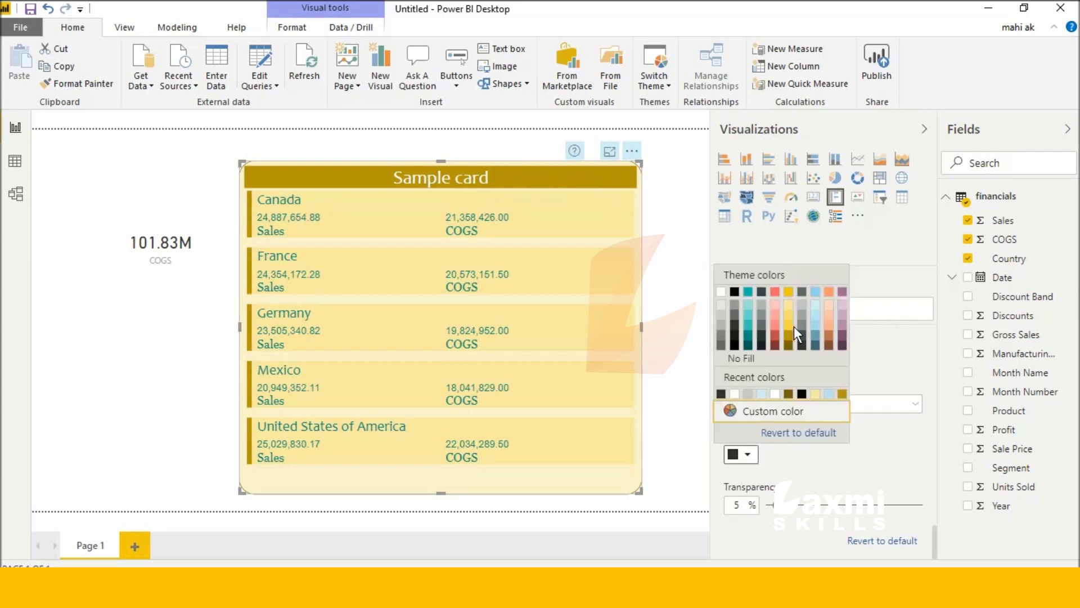
left_click(843, 337)
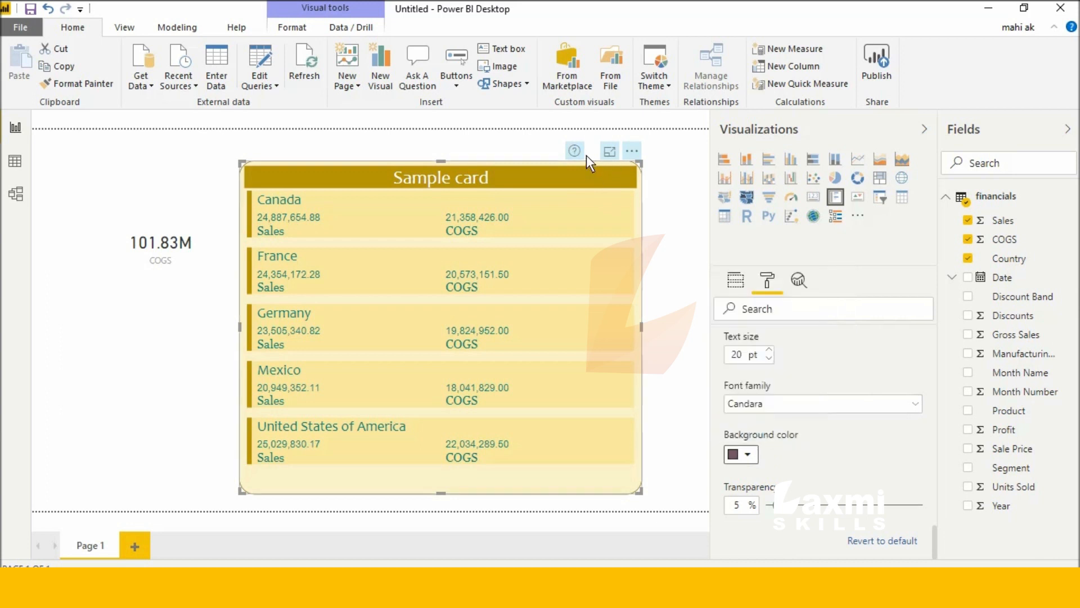
mouse_move(579, 153)
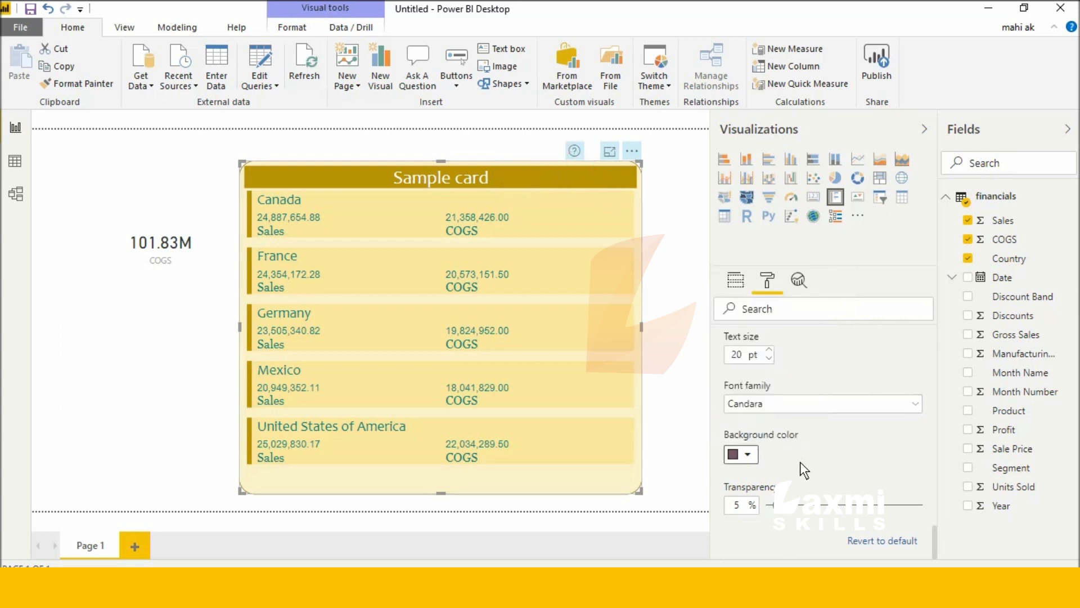
mouse_move(793, 516)
left_mouse_down()
mouse_move(942, 518)
mouse_move(784, 519)
left_mouse_up()
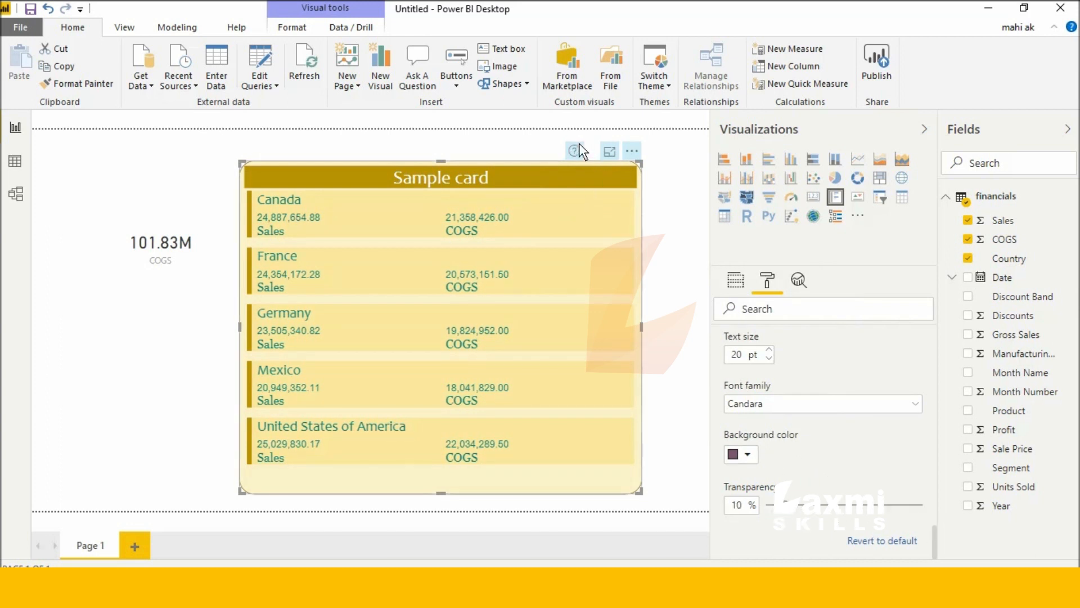
mouse_move(574, 149)
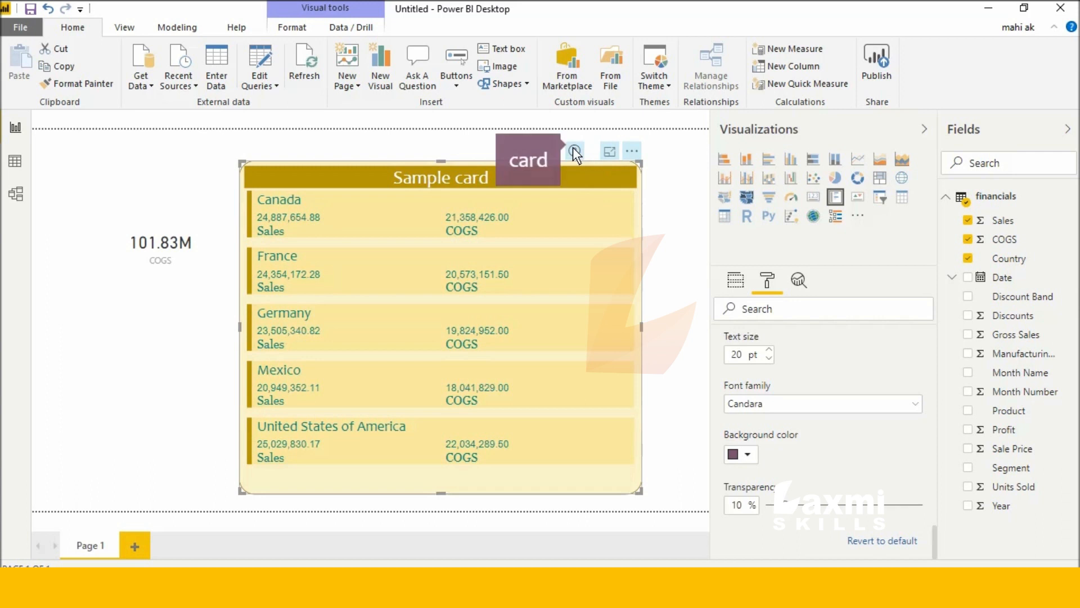
Move the single COGS card slightly further away from the multi-row card
left_click(185, 262)
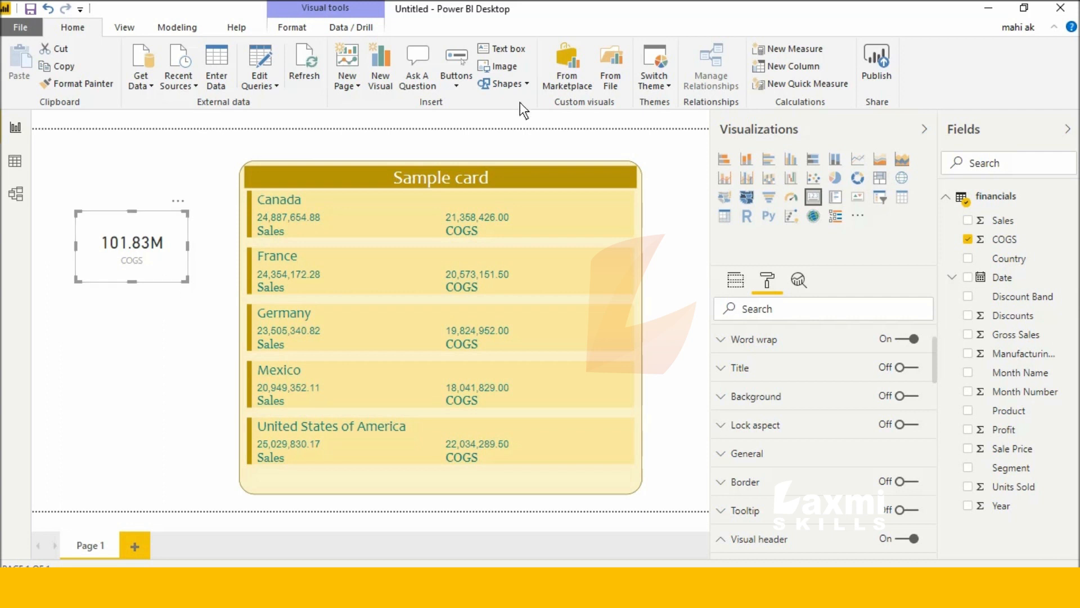
Remove COGS from the multi-row card to compare it with the single card, and add the field back
left_click(536, 186)
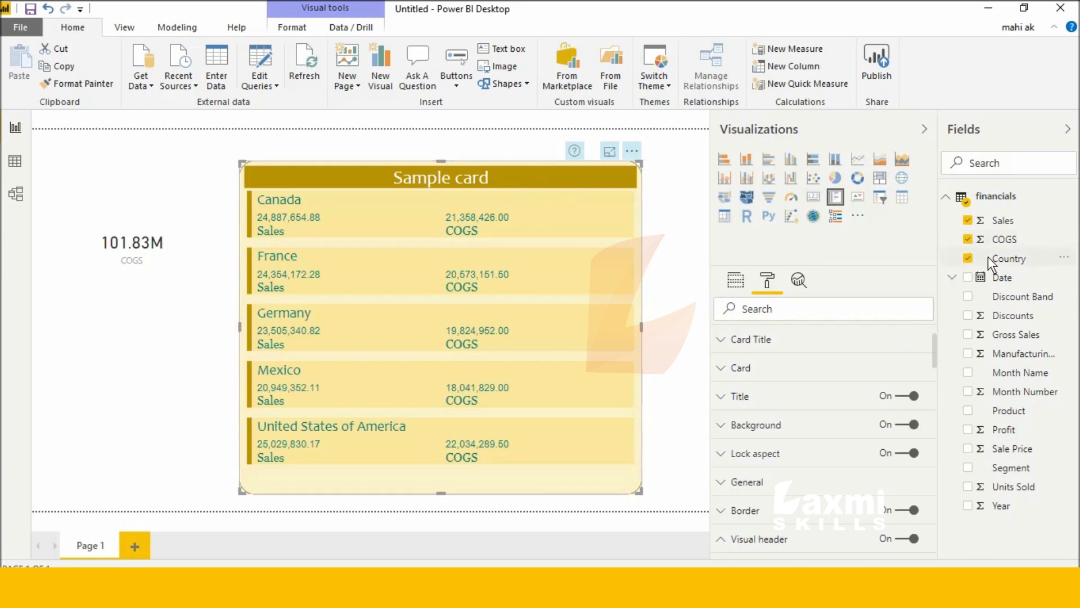
left_click(967, 240)
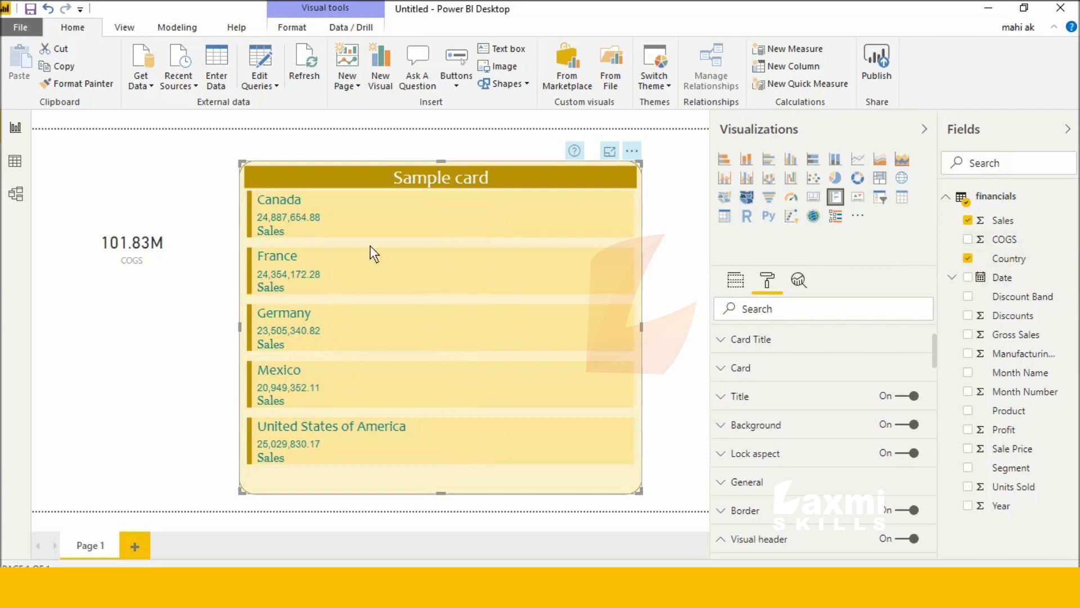
left_click(180, 256)
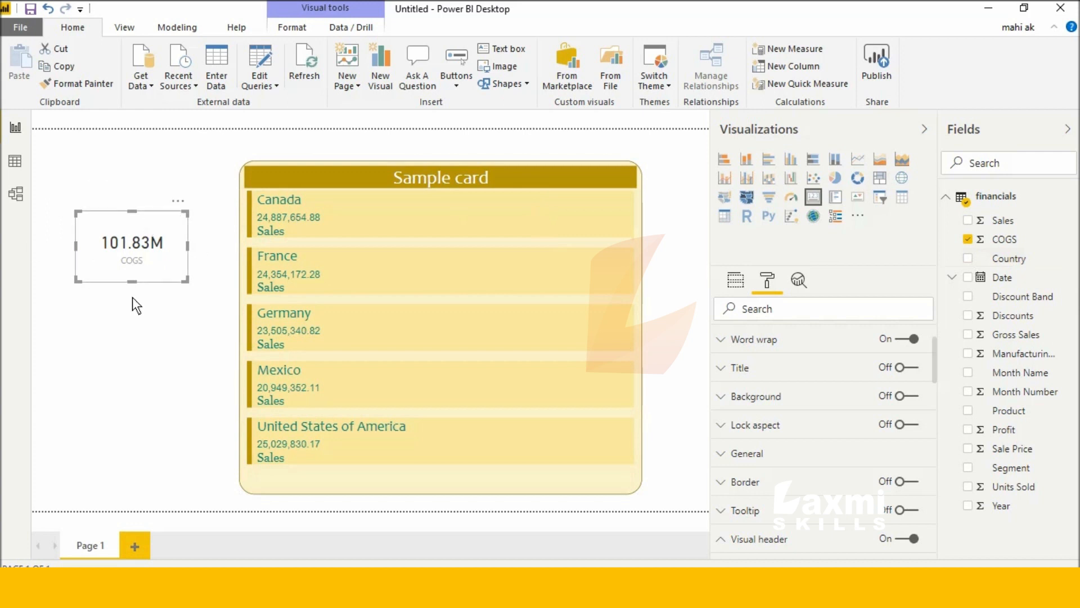
left_click(410, 183)
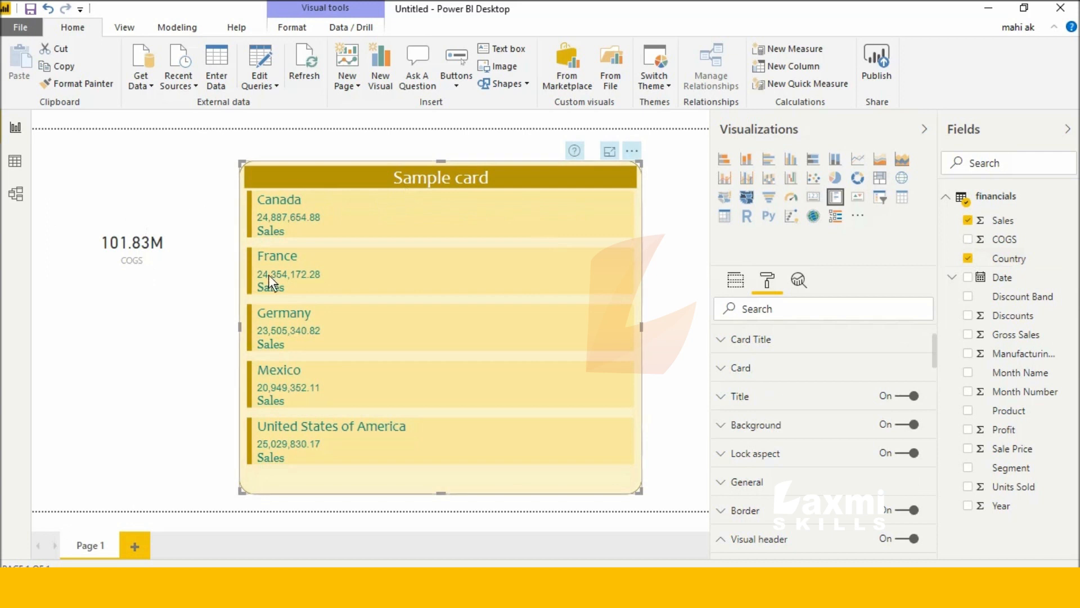
left_click(967, 240)
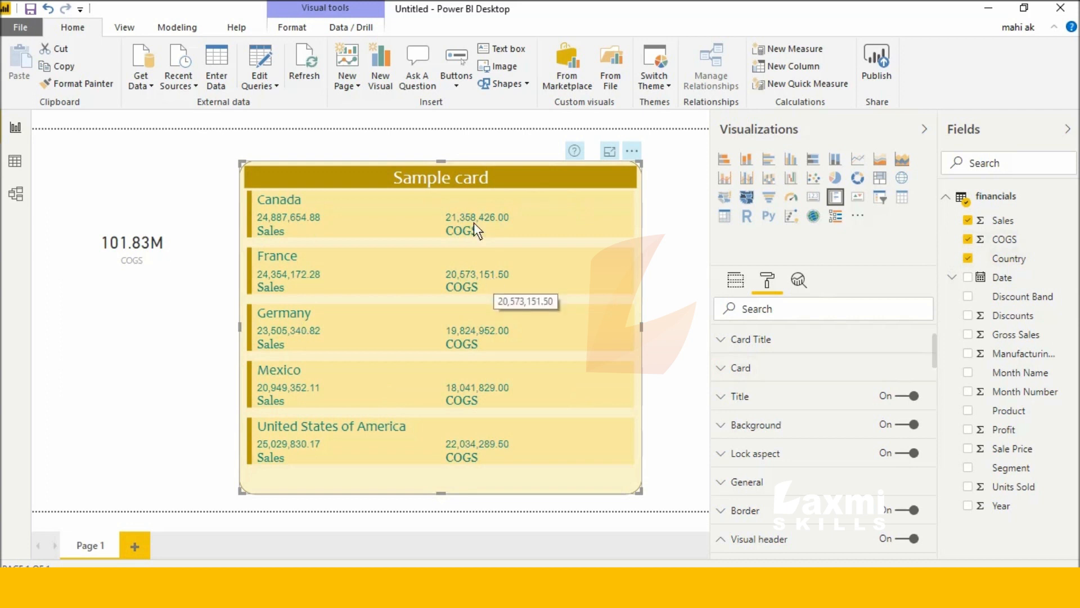
Examine the multi-row card's country rows in focus mode and return to the report page
left_click(610, 151)
scroll(219, 268, "down", 2)
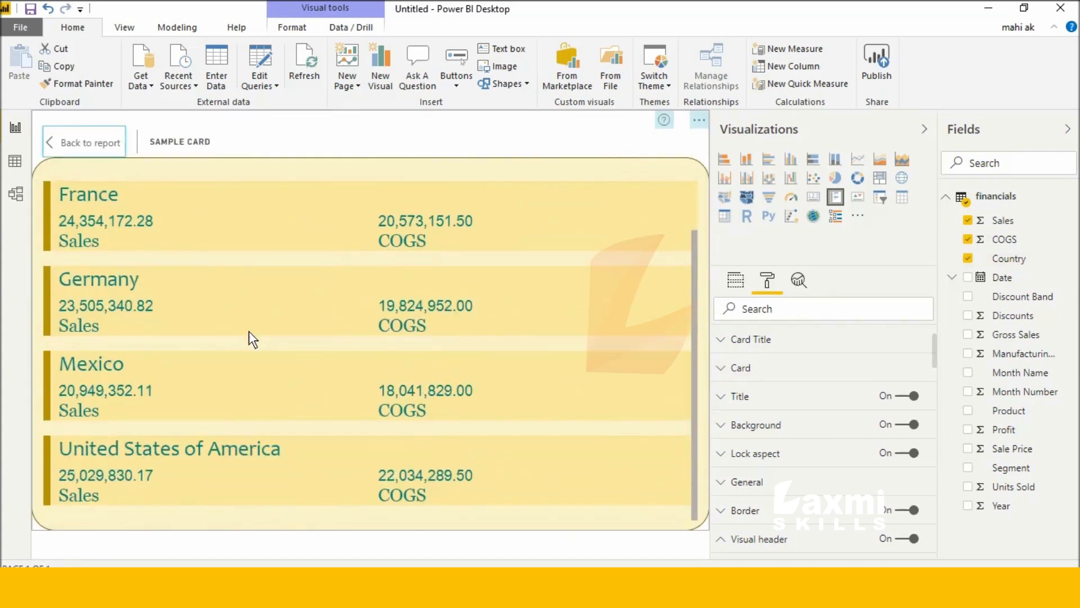
scroll(283, 345, "up", 2)
scroll(289, 338, "down", 2)
left_click(49, 142)
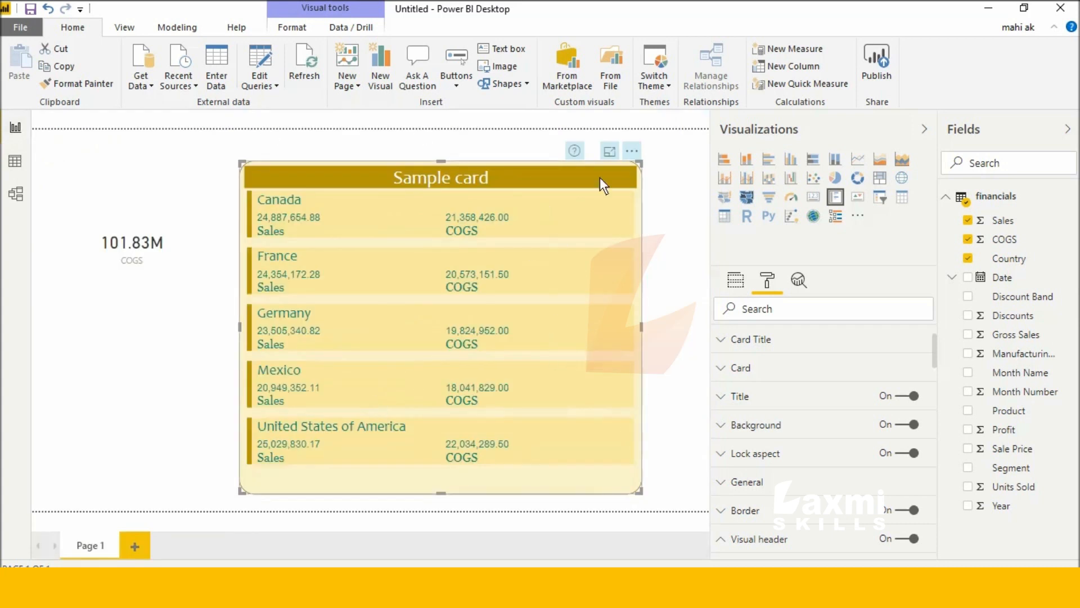
left_click(609, 150)
scroll(570, 212, "down", 1)
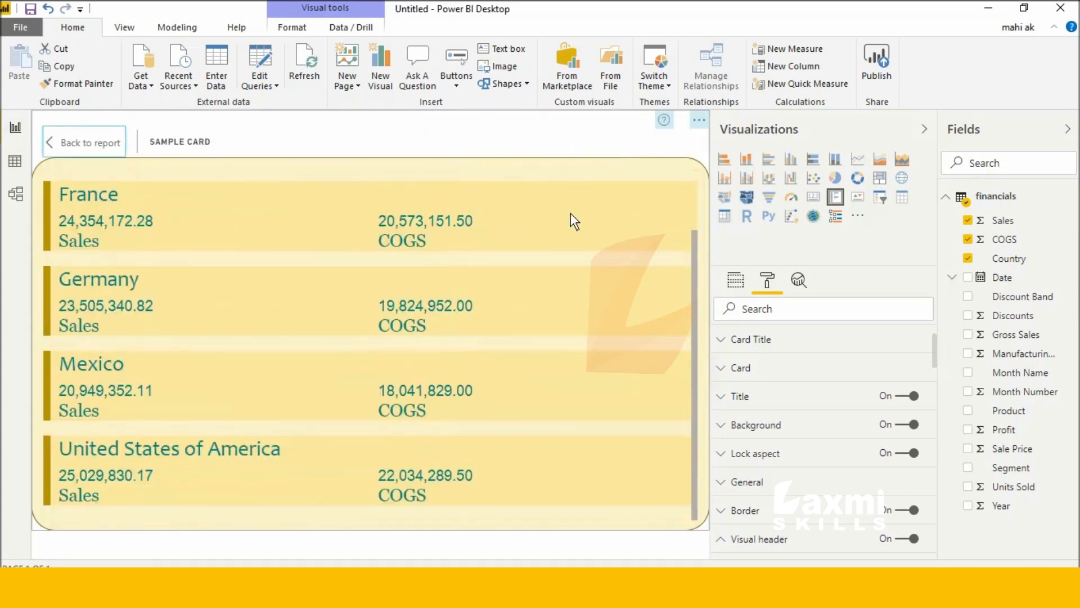
left_click(95, 140)
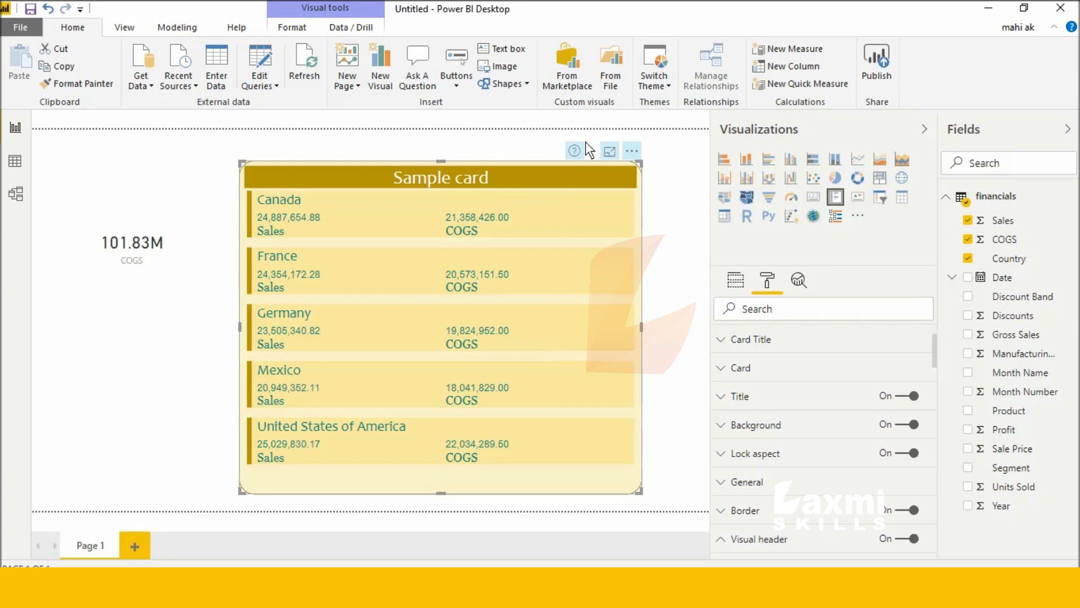
left_click(606, 149)
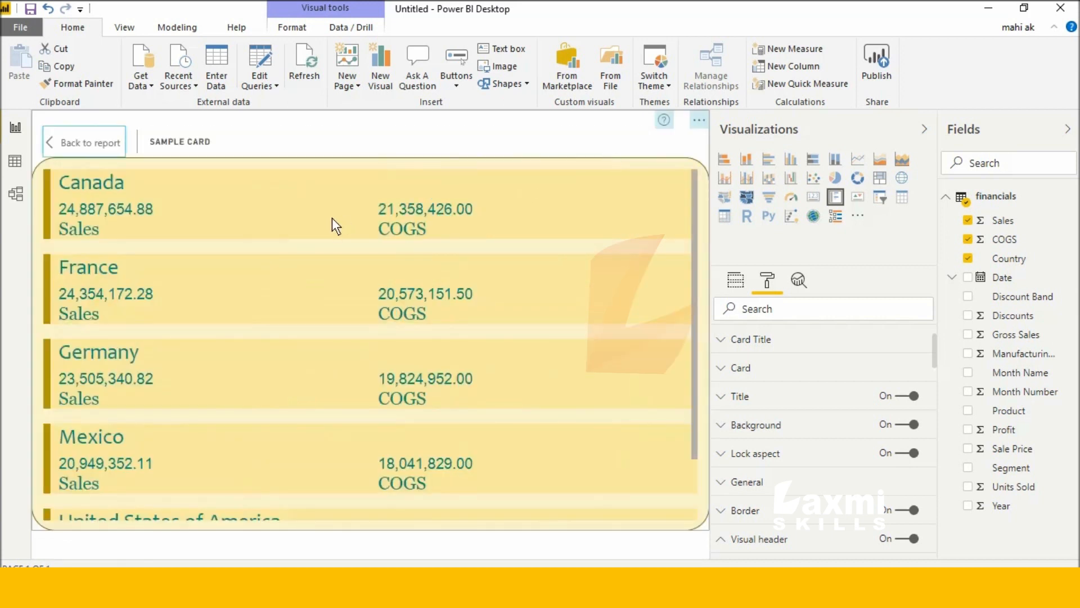
scroll(331, 228, "down", 2)
scroll(467, 352, "up", 2)
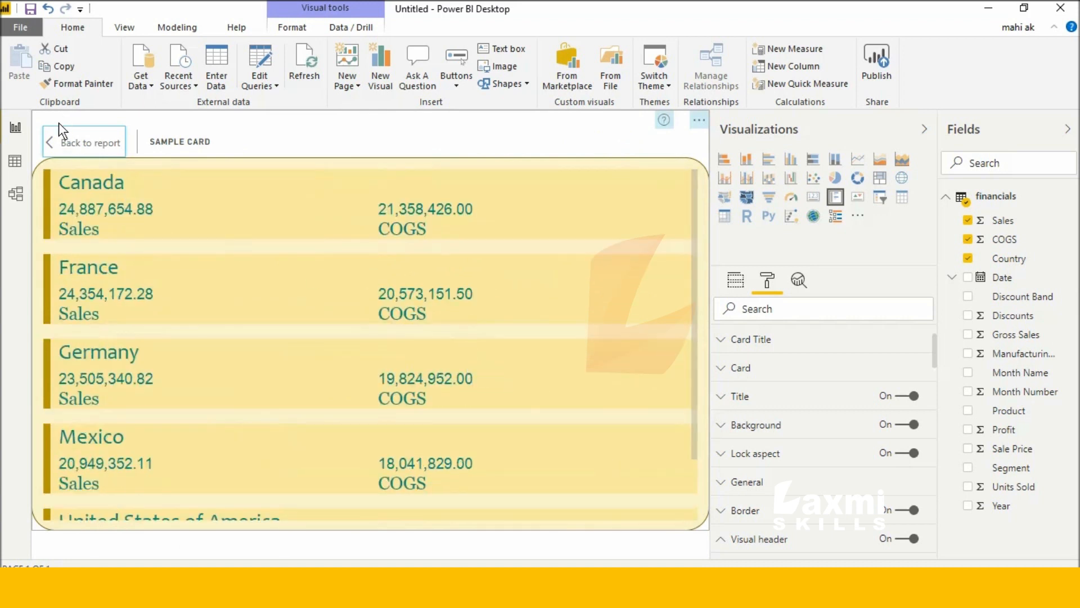
left_click(84, 143)
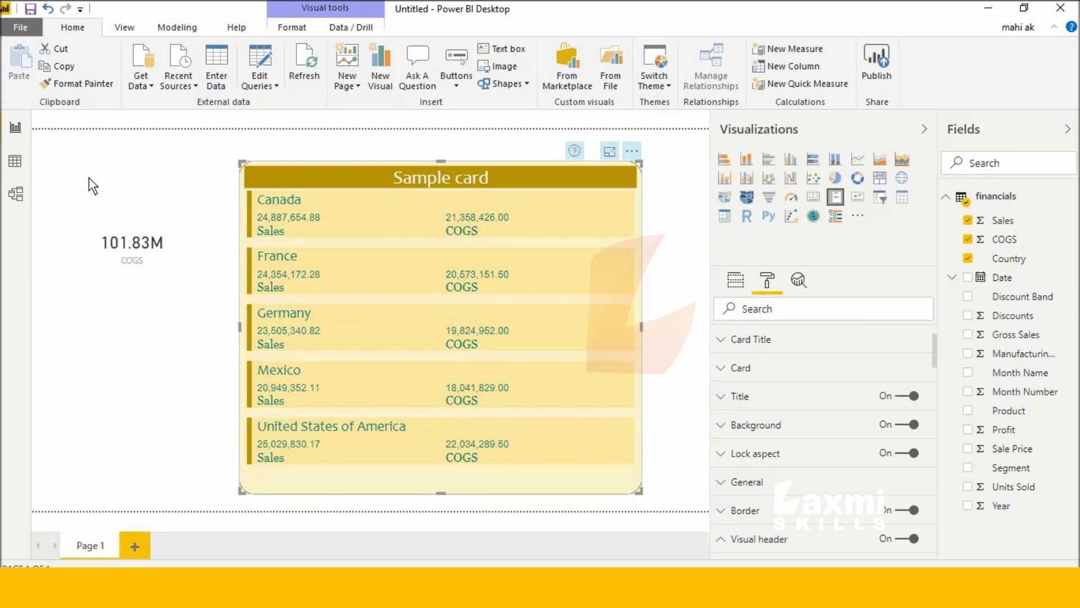
Check the multi-row card's analytics options, assigned fields and filters
left_click(799, 282)
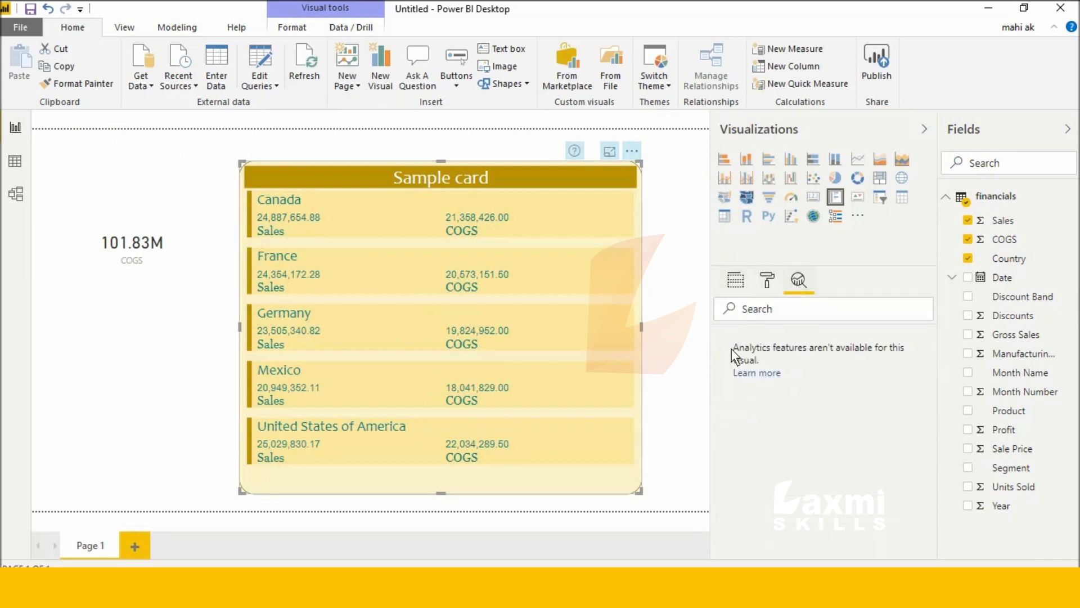
left_click(734, 282)
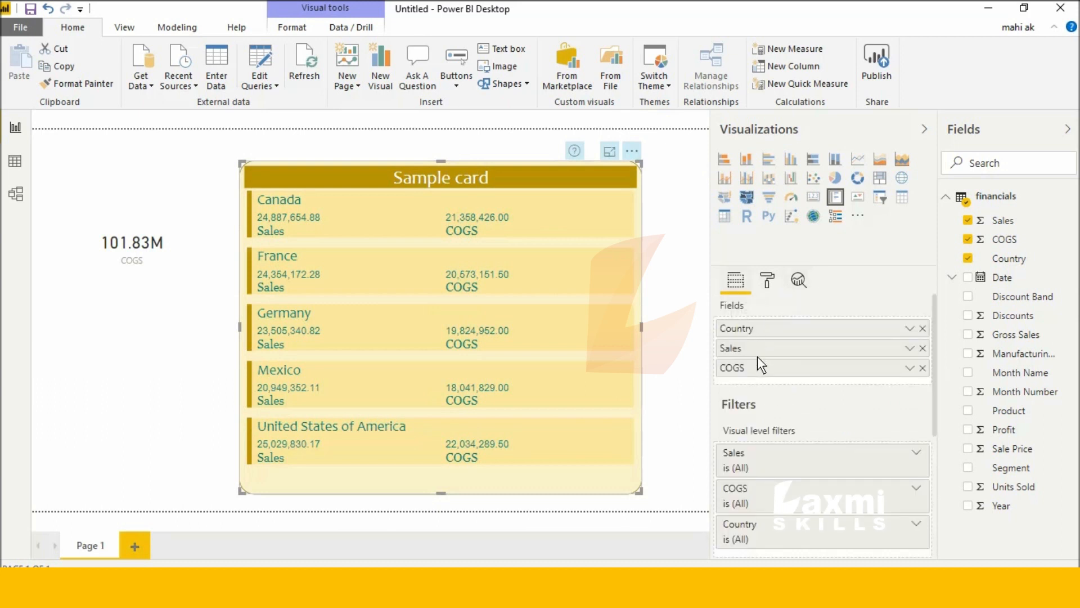
scroll(784, 423, "down", 3)
scroll(785, 423, "up", 3)
mouse_move(760, 331)
left_mouse_down()
mouse_move(765, 370)
mouse_move(756, 324)
left_mouse_up()
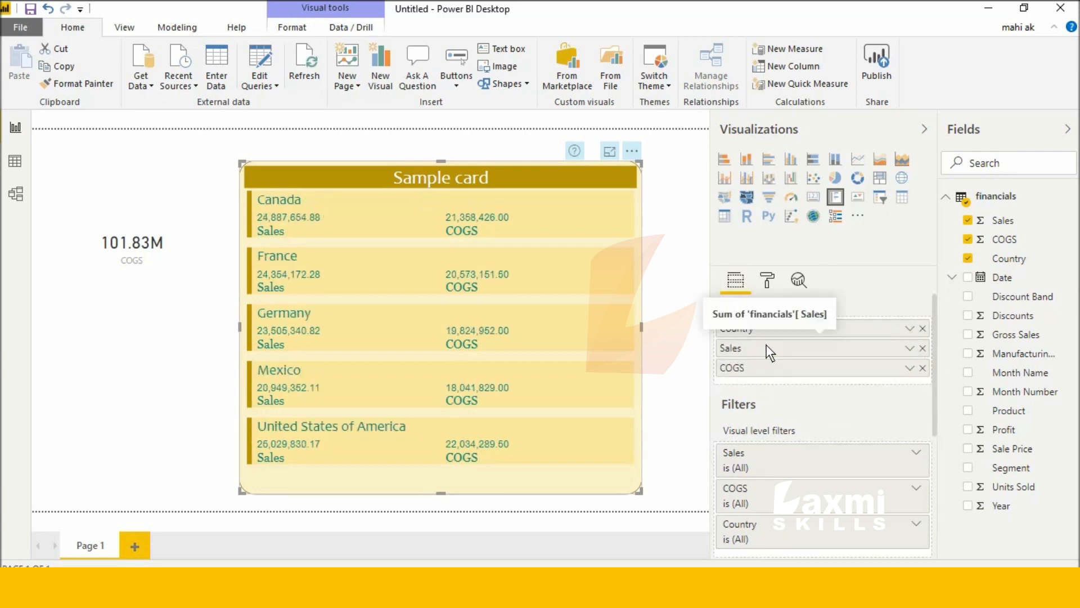
Move the multi-row card closer to the COGS card and enlarge it slightly in width and height
left_click_drag(390, 175, 331, 168)
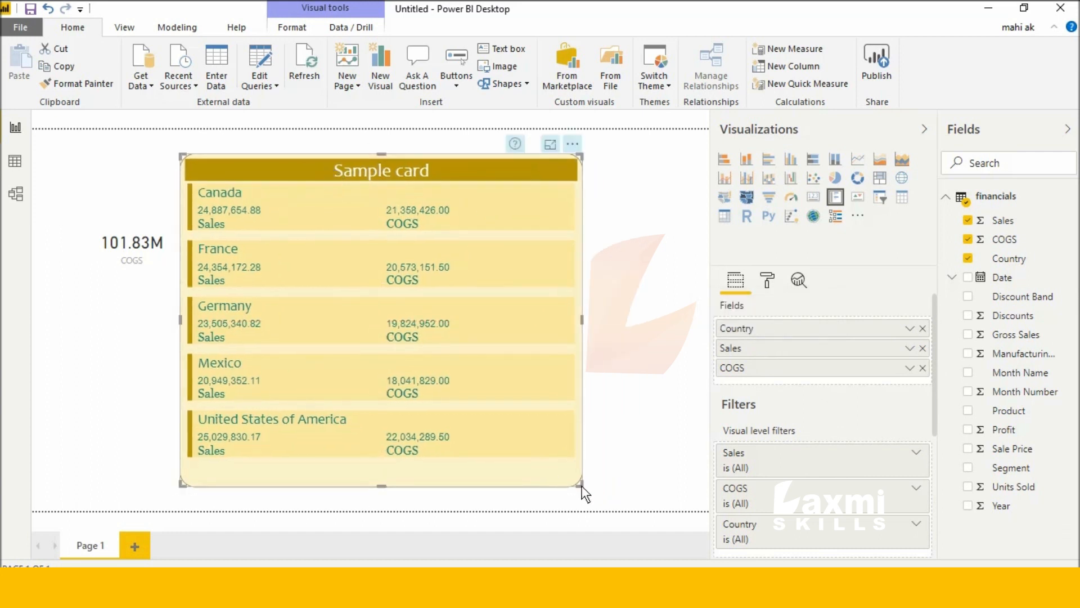
left_click_drag(582, 486, 612, 509)
left_click(650, 434)
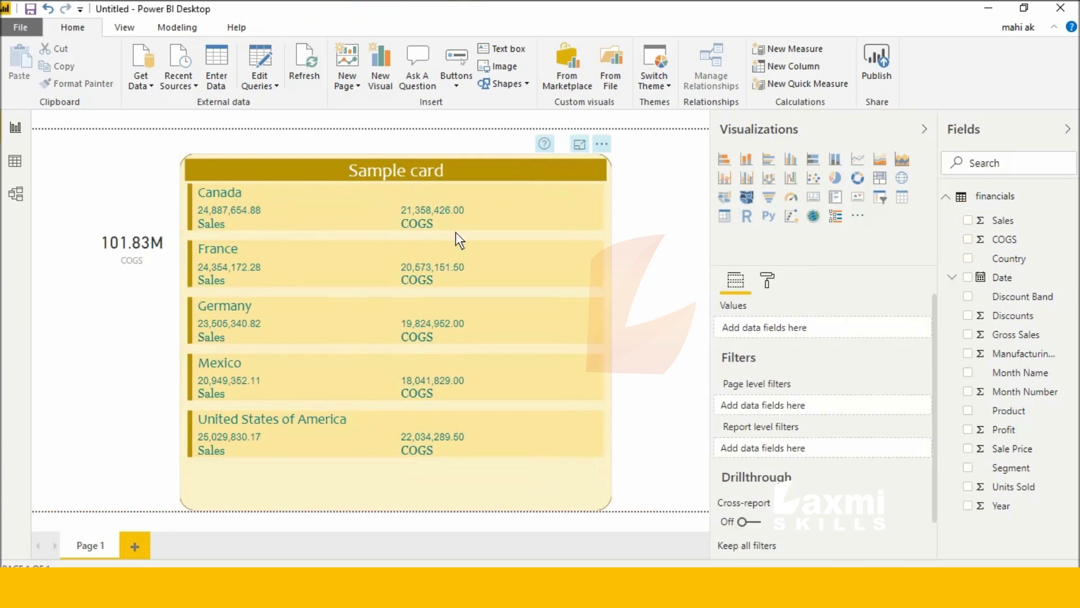
left_click_drag(494, 161, 506, 152)
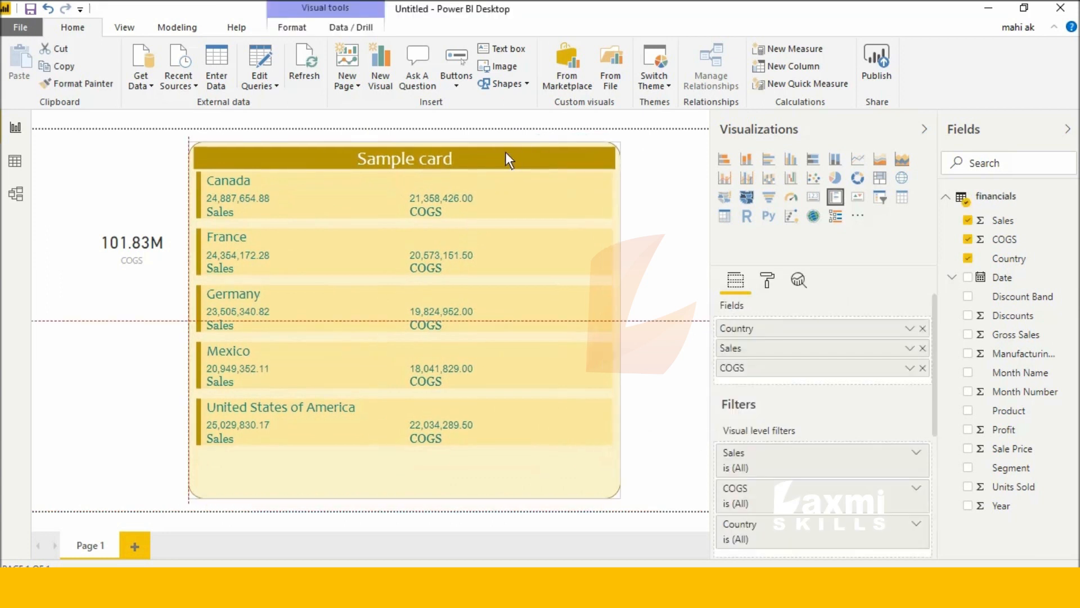
Add the Discounts and Profit fields to the multi-row card and nudge it slightly away from the COGS card
left_click(968, 315)
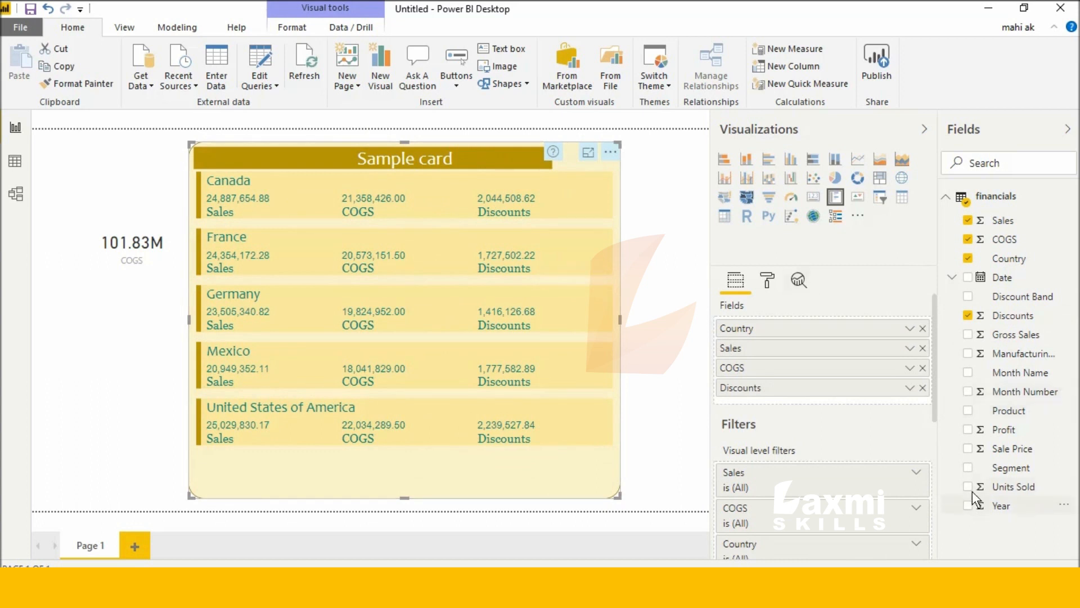
left_click(968, 430)
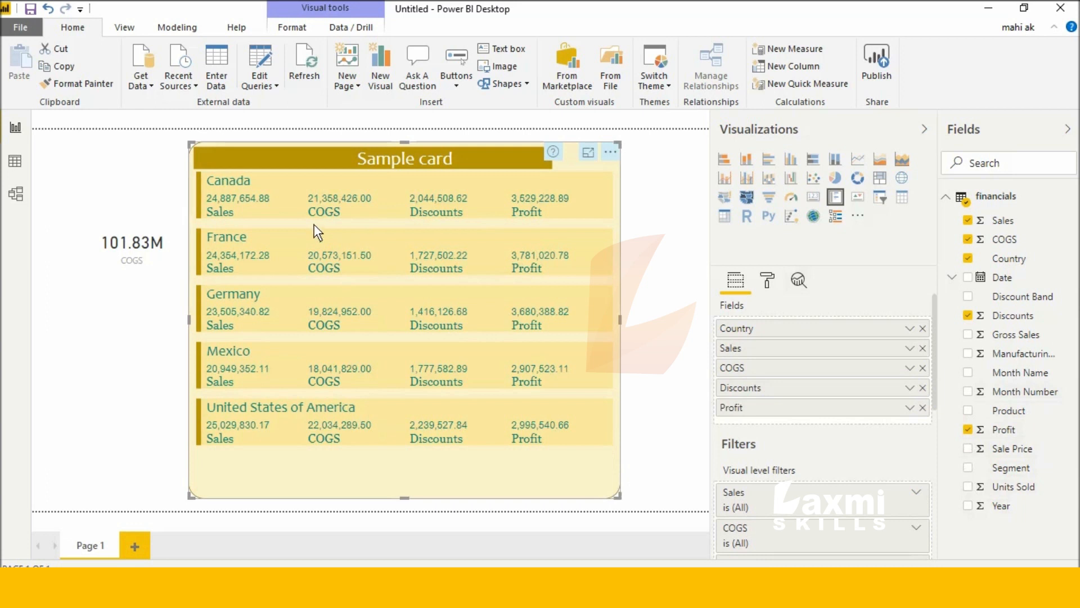
left_click_drag(357, 153, 363, 150)
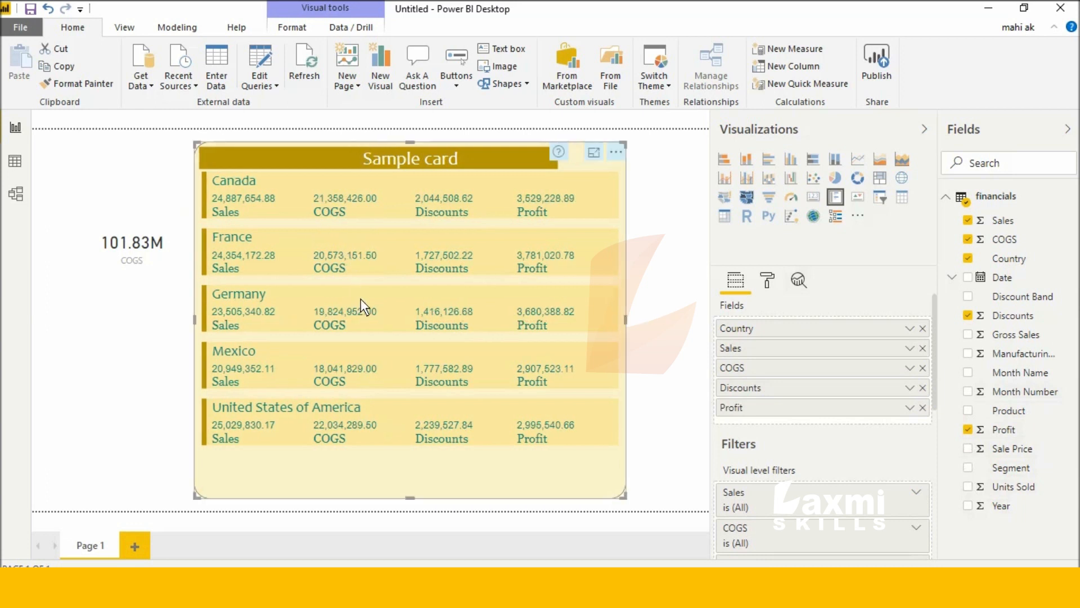